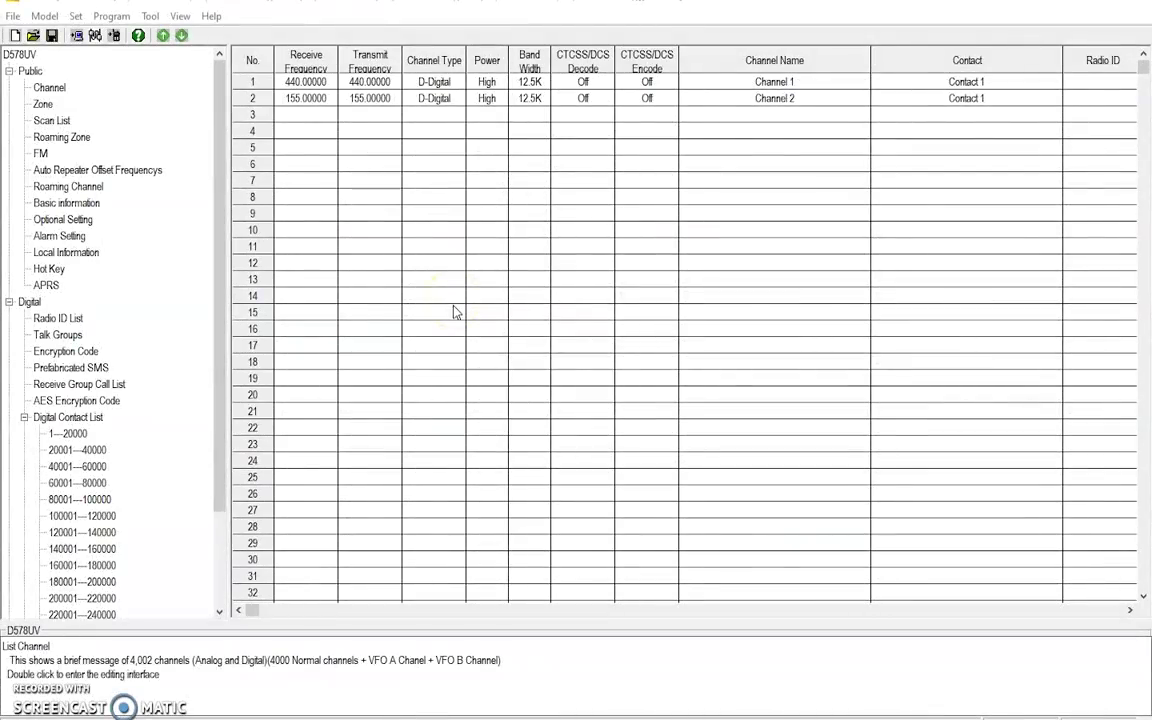
# Step: Set the radio's communication port to COM7
pyautogui.click(669, 415)
pyautogui.doubleClick(577, 341)
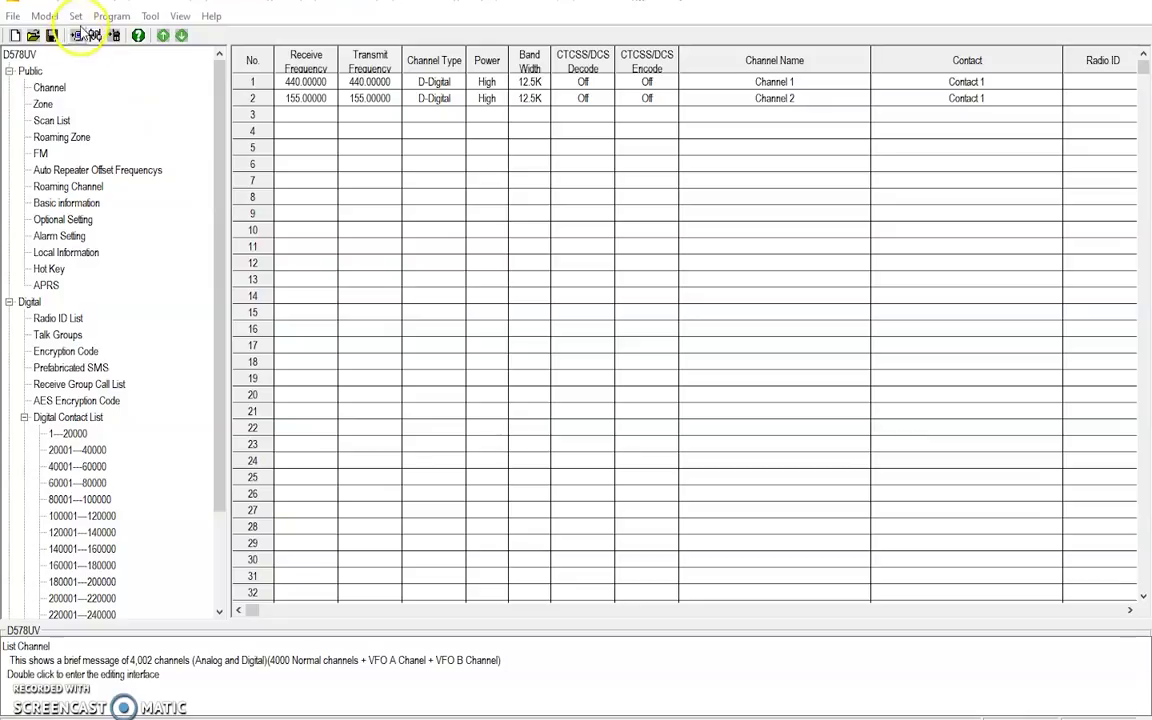
pyautogui.click(76, 17)
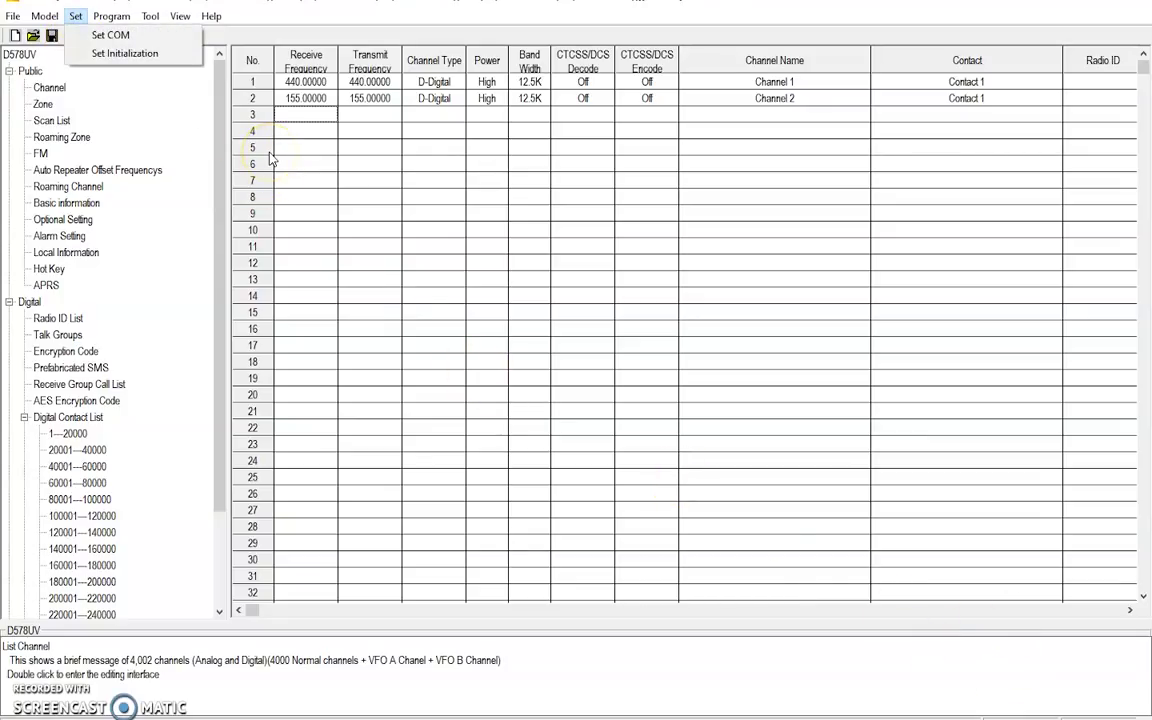
pyautogui.click(76, 16)
pyautogui.click(76, 16)
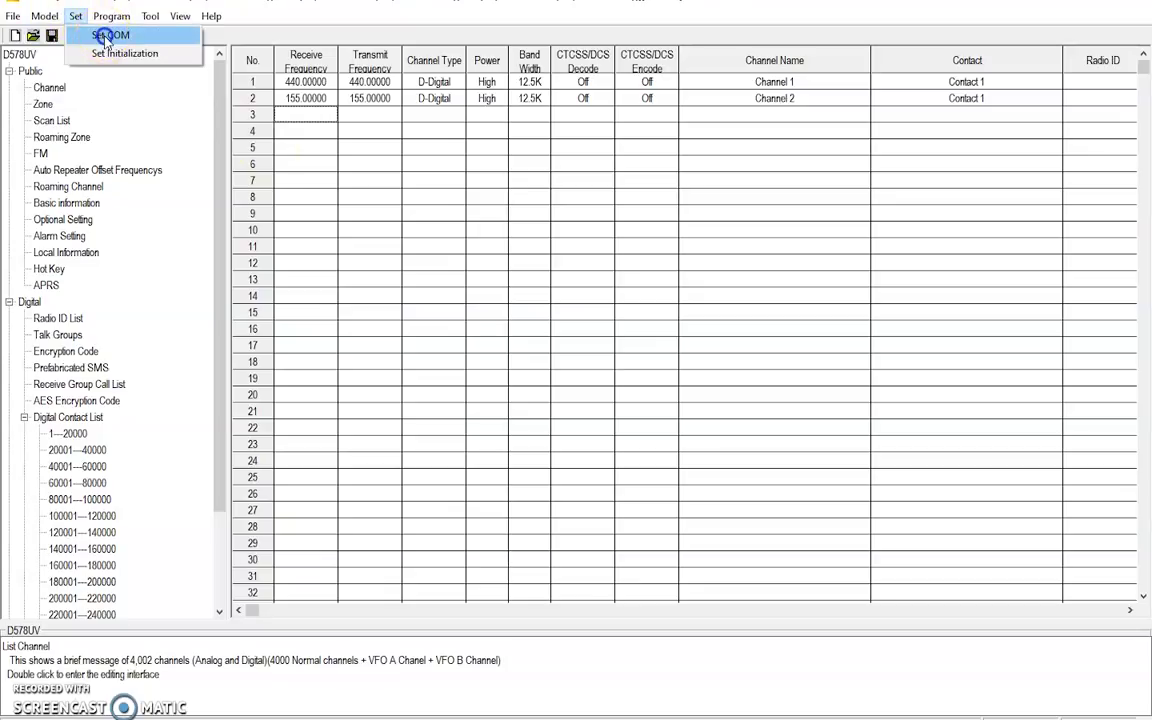
pyautogui.click(108, 35)
pyautogui.click(634, 348)
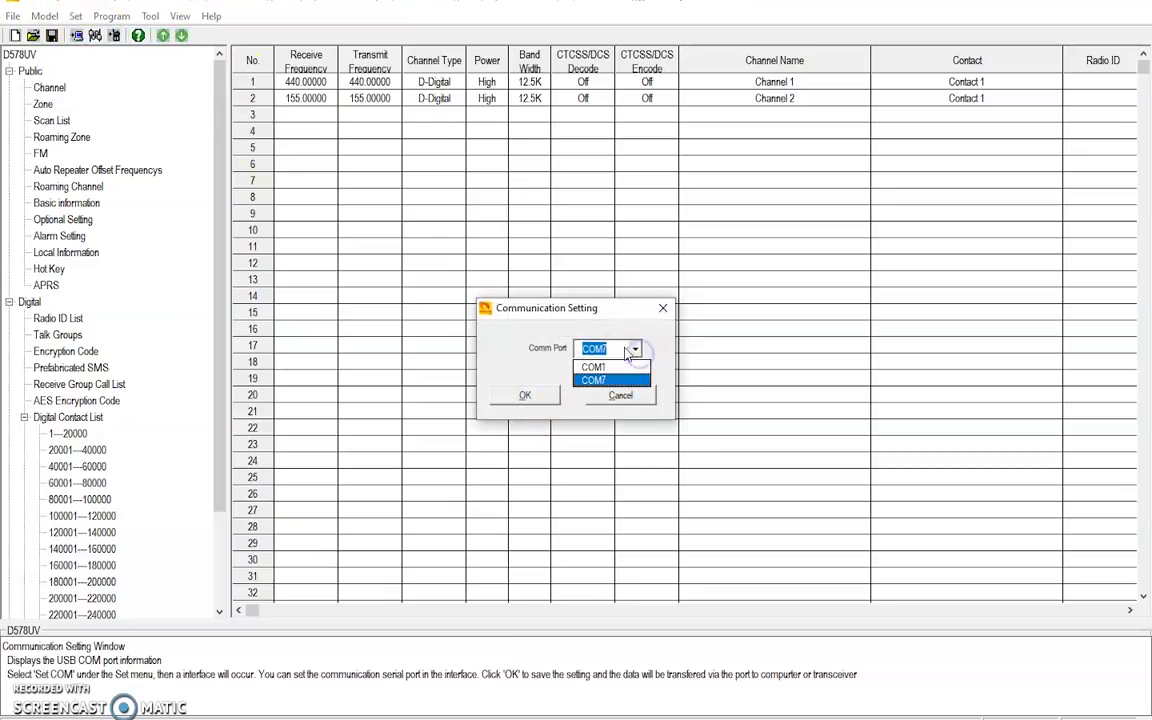
pyautogui.click(599, 380)
pyautogui.click(527, 396)
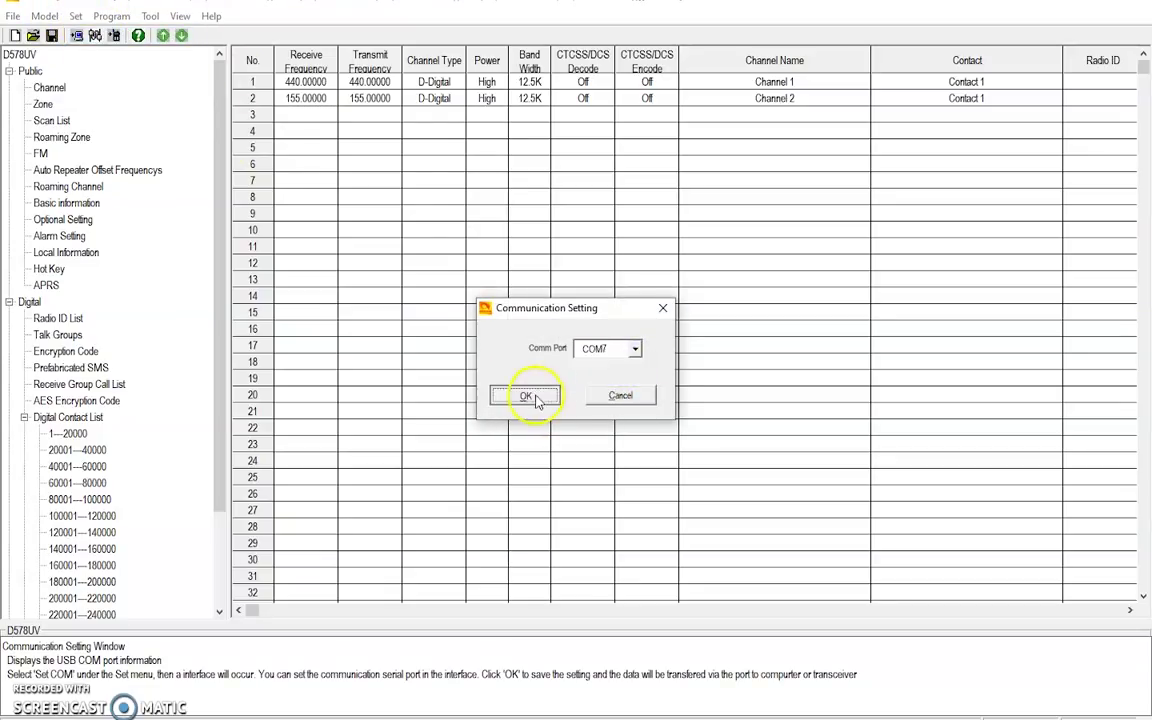
# Step: Read the codeplug, contacts and other data from the radio, loading its seven channels
pyautogui.click(106, 18)
pyautogui.click(140, 35)
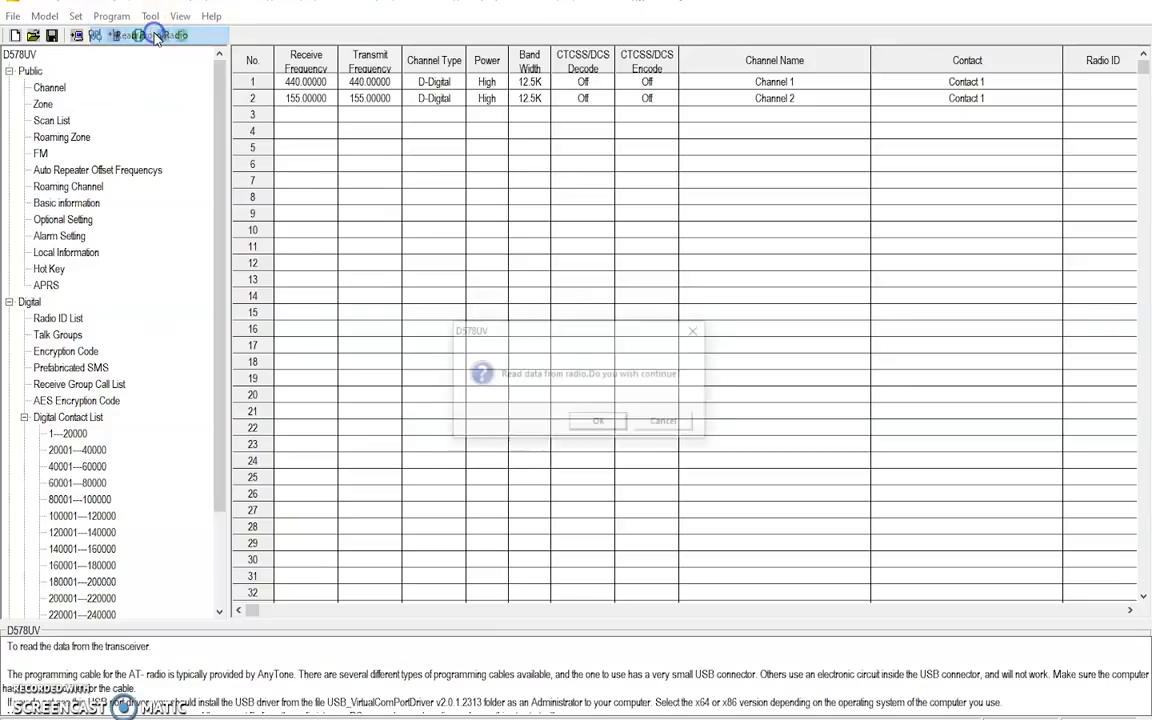
pyautogui.click(597, 422)
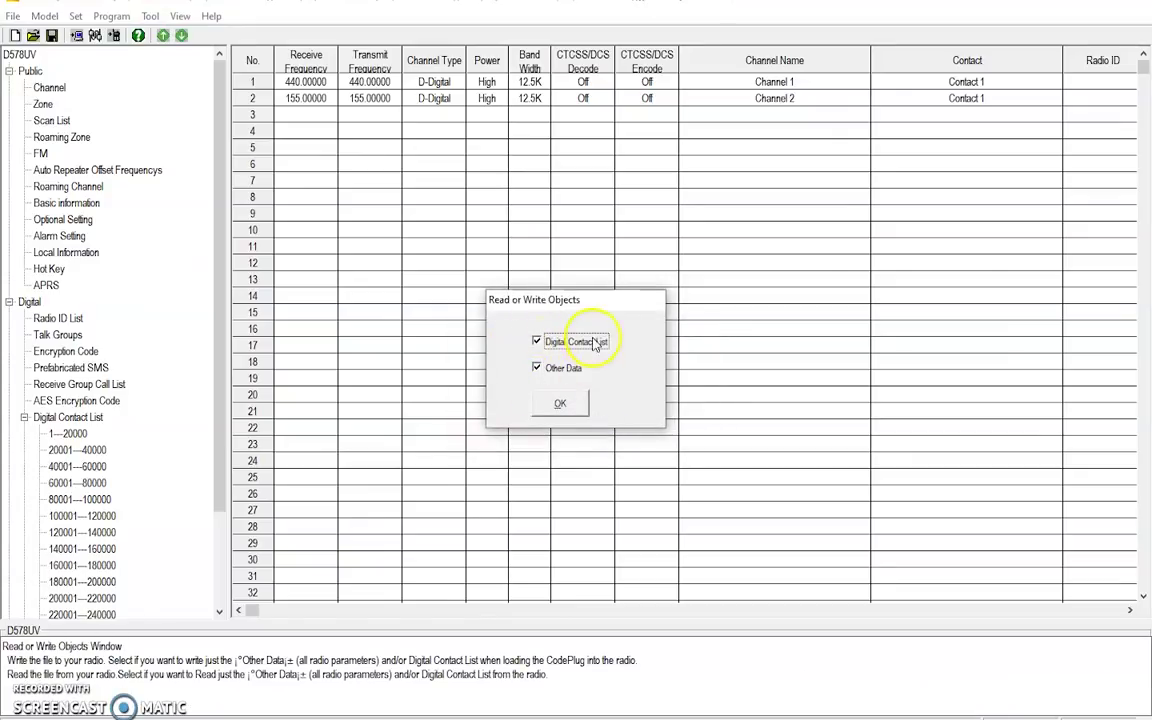
pyautogui.click(561, 403)
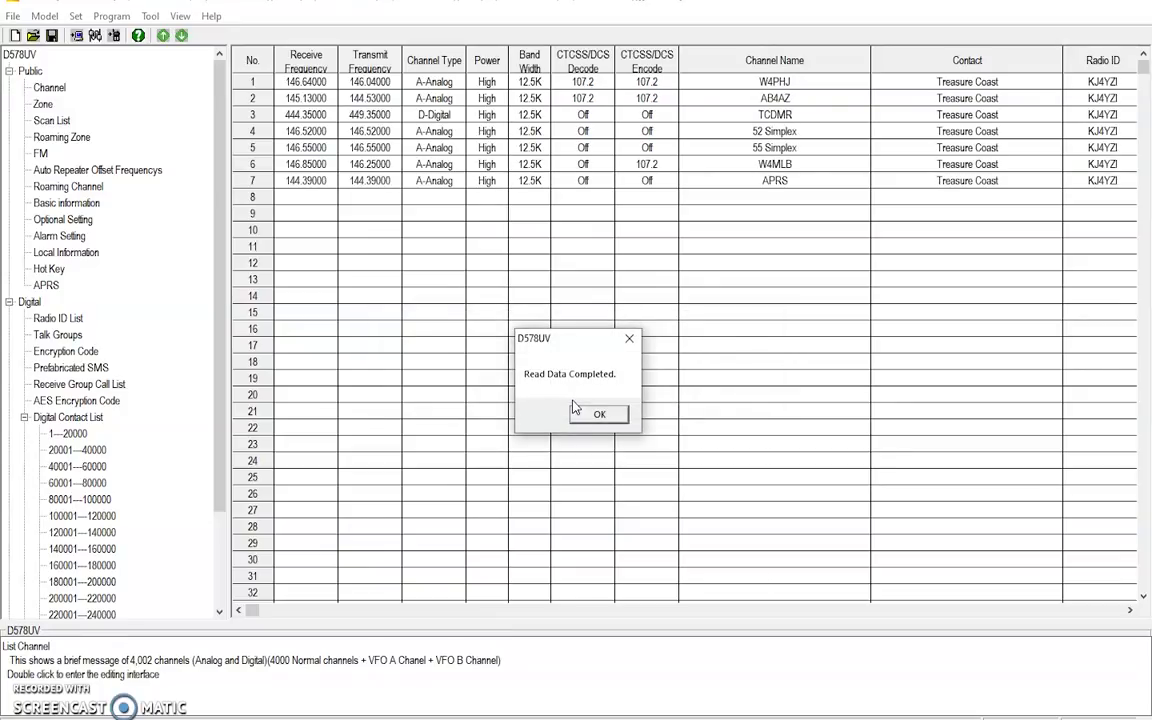
pyautogui.click(598, 415)
pyautogui.click(599, 415)
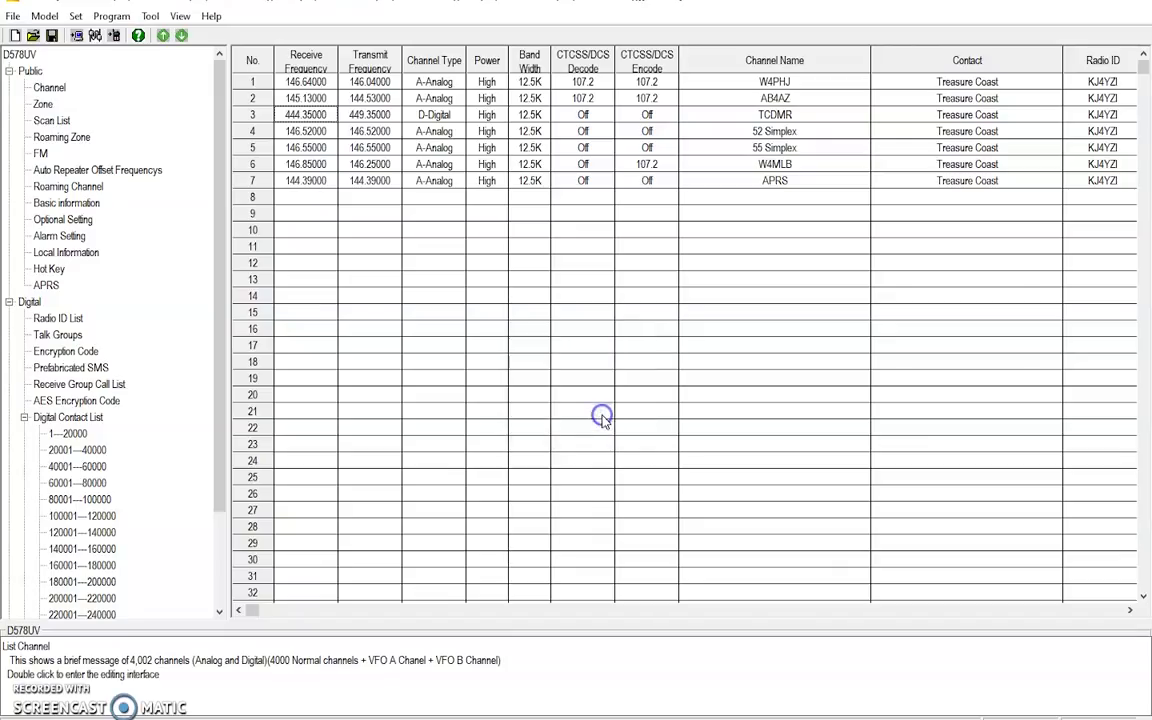
pyautogui.click(620, 428)
pyautogui.click(50, 89)
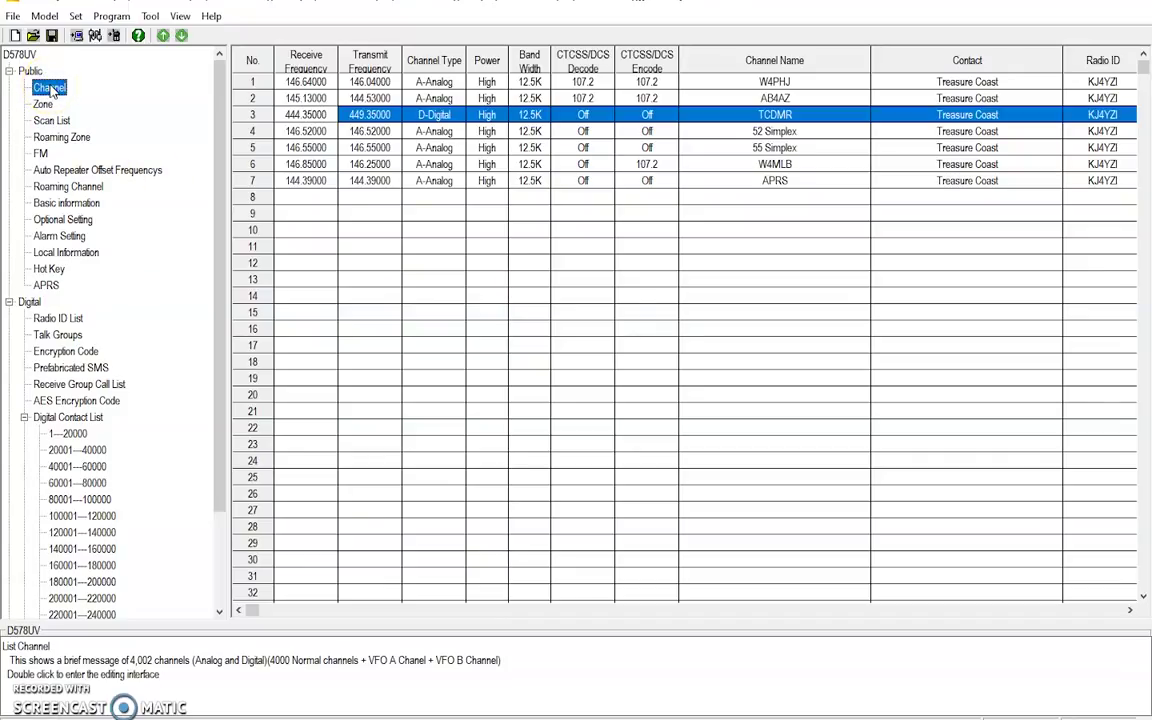
pyautogui.click(43, 104)
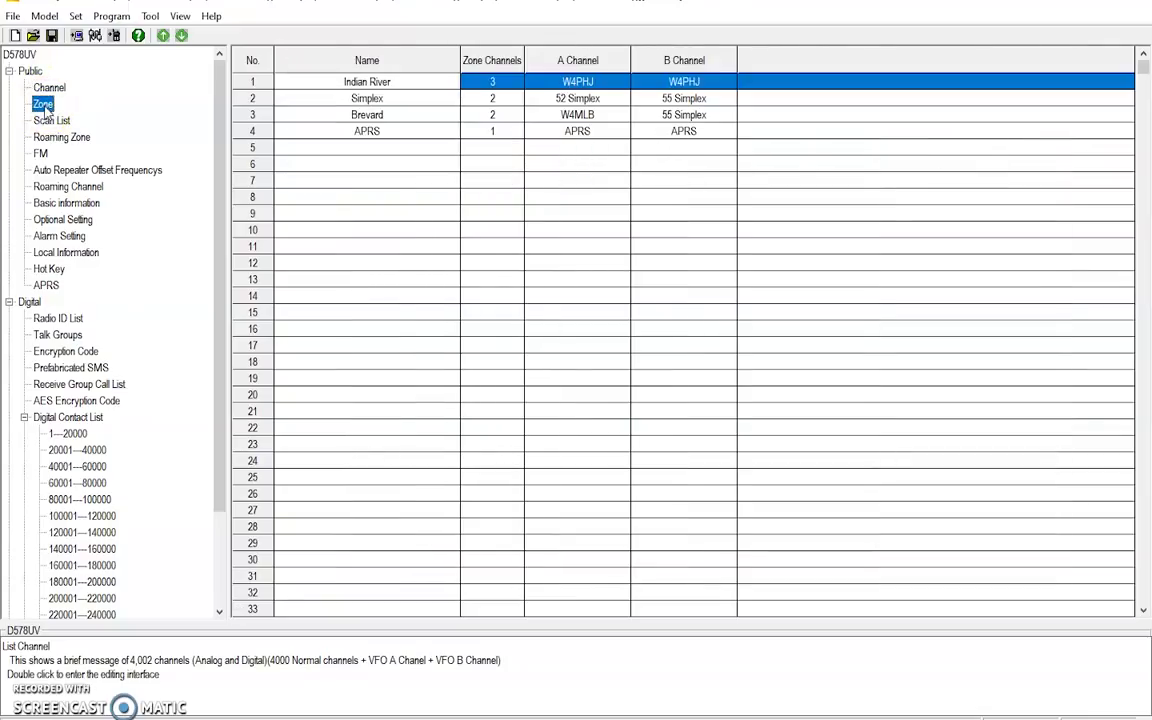
pyautogui.click(66, 319)
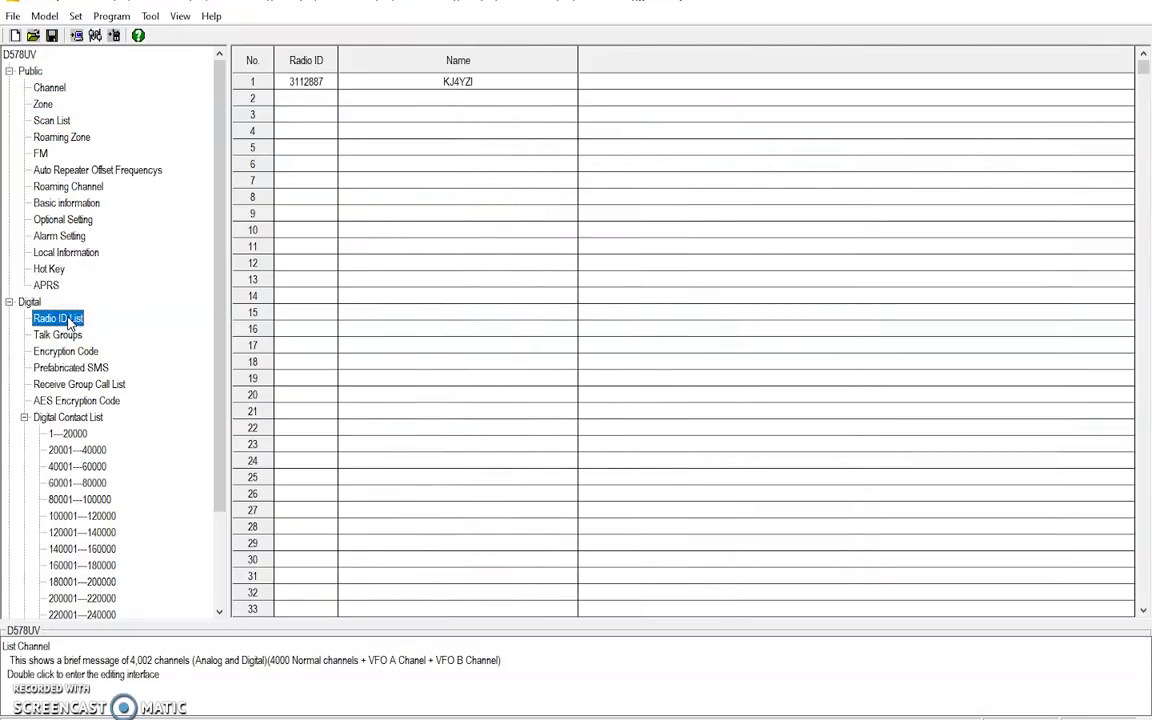
pyautogui.click(57, 335)
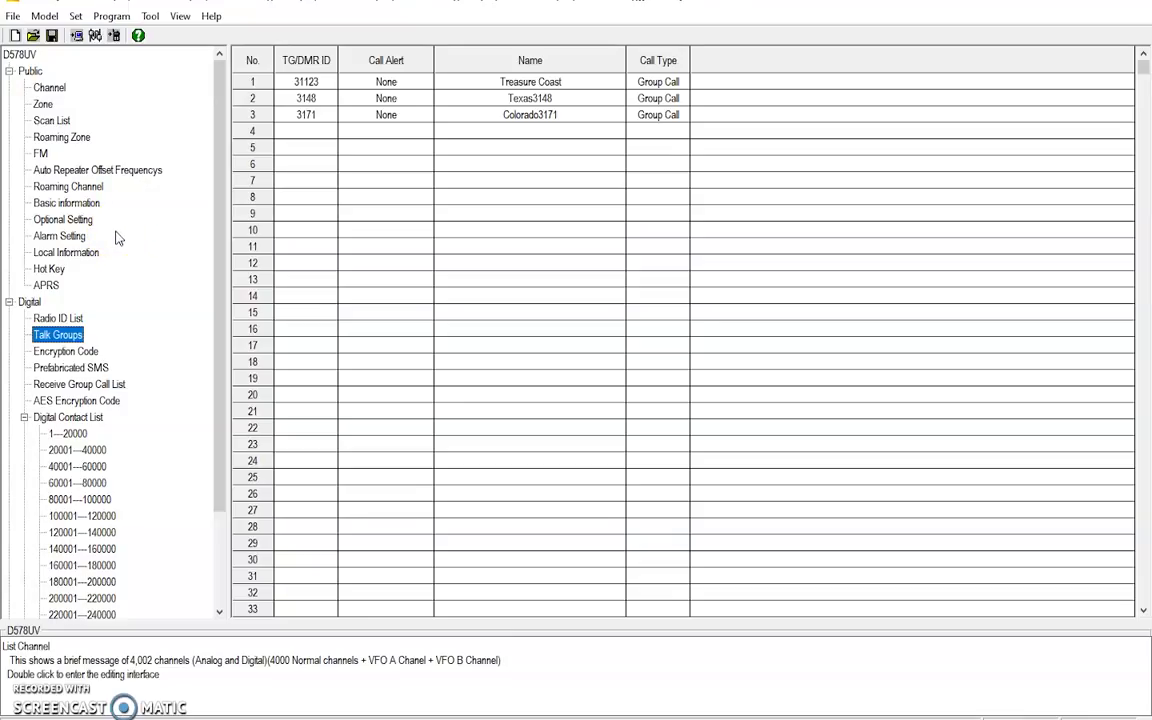
pyautogui.doubleClick(50, 89)
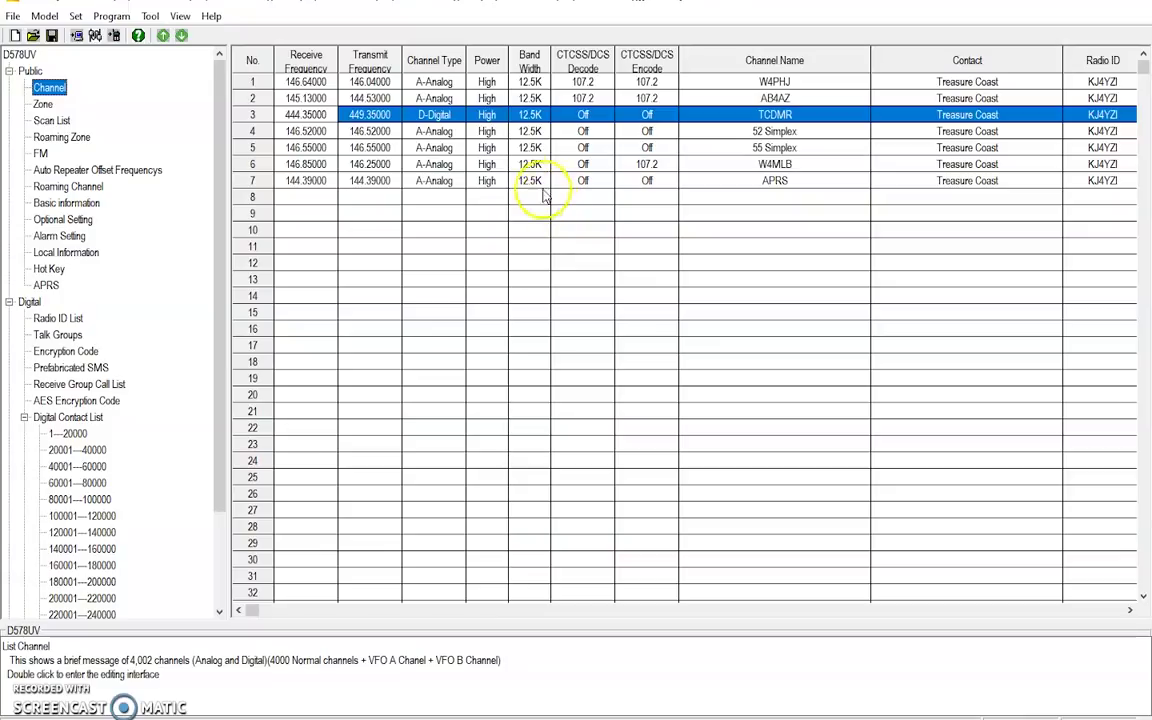
# Step: Open channel 1's settings and review its name and receive/transmit frequencies
pyautogui.doubleClick(308, 86)
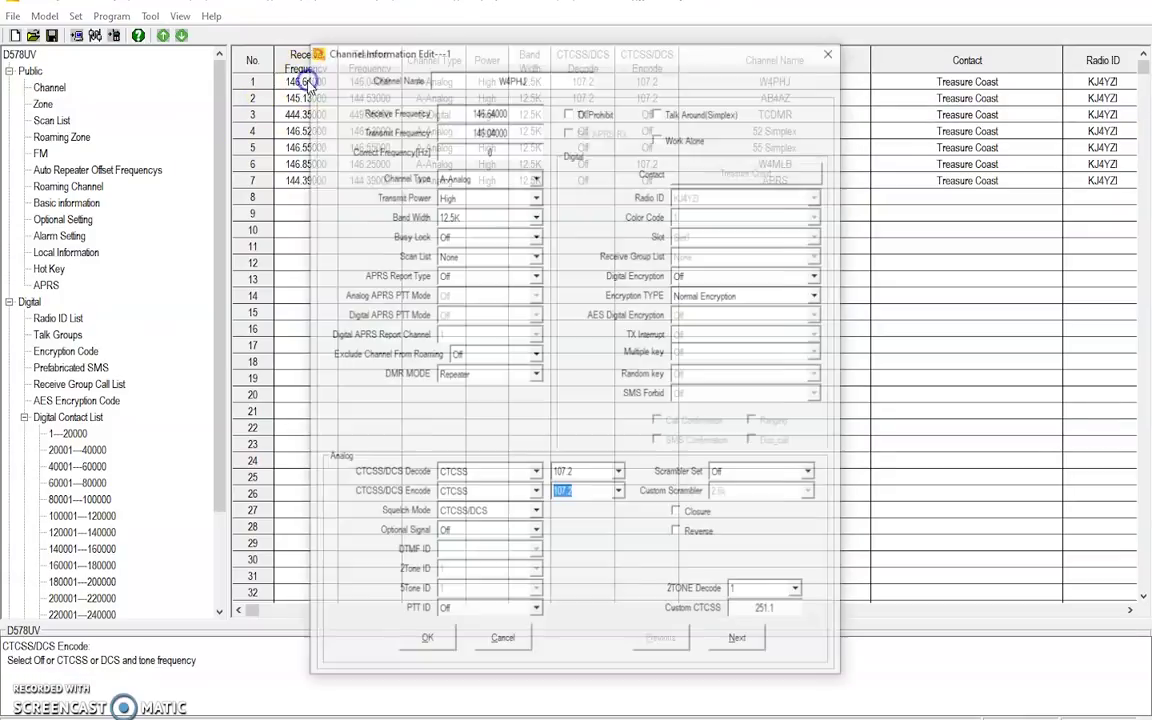
pyautogui.doubleClick(537, 76)
pyautogui.click(539, 78)
pyautogui.click(535, 118)
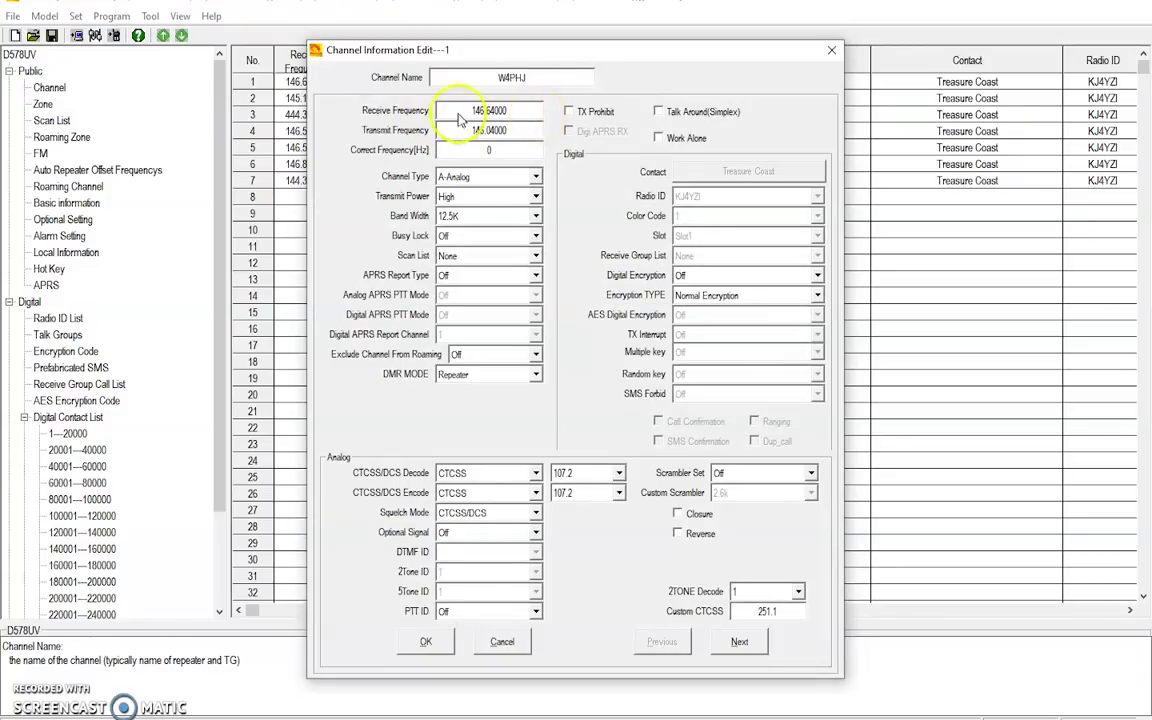
pyautogui.click(527, 115)
pyautogui.click(519, 135)
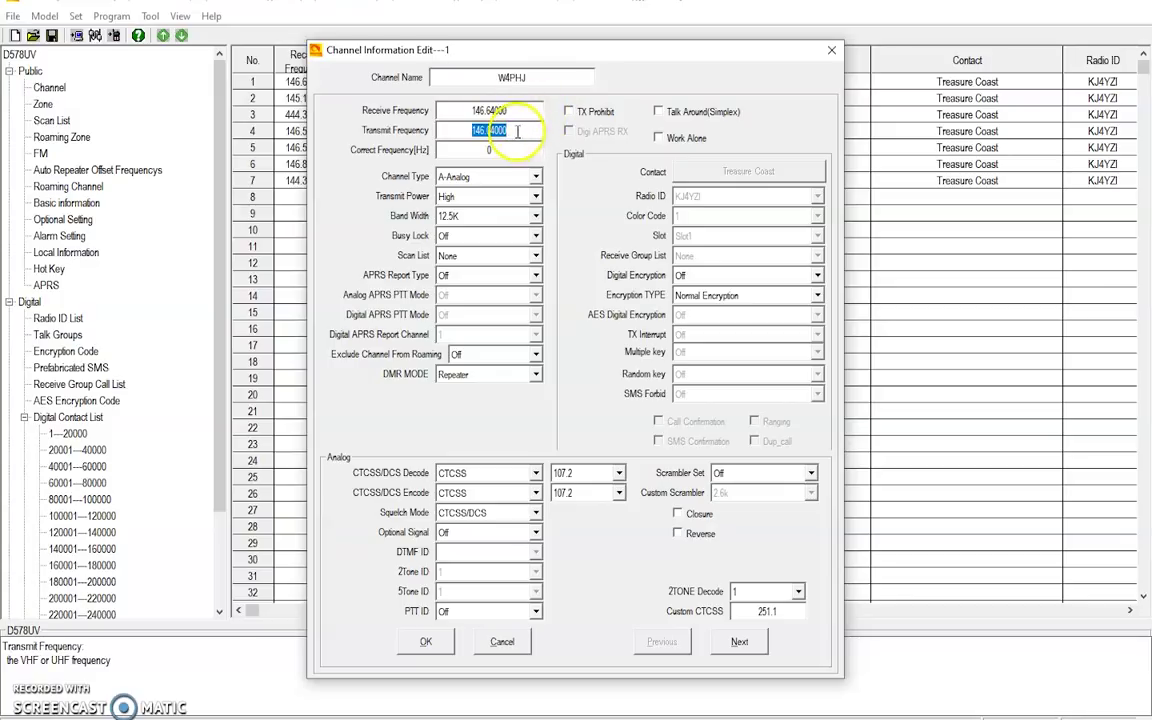
pyautogui.click(527, 111)
pyautogui.click(527, 128)
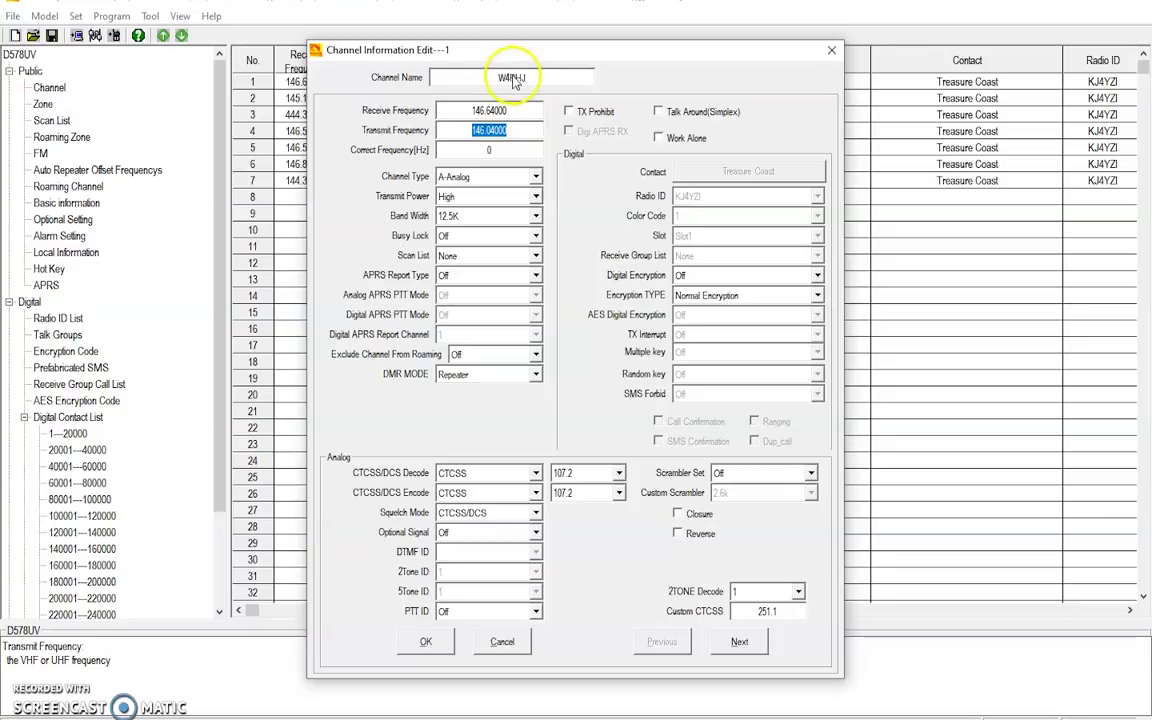
pyautogui.click(527, 129)
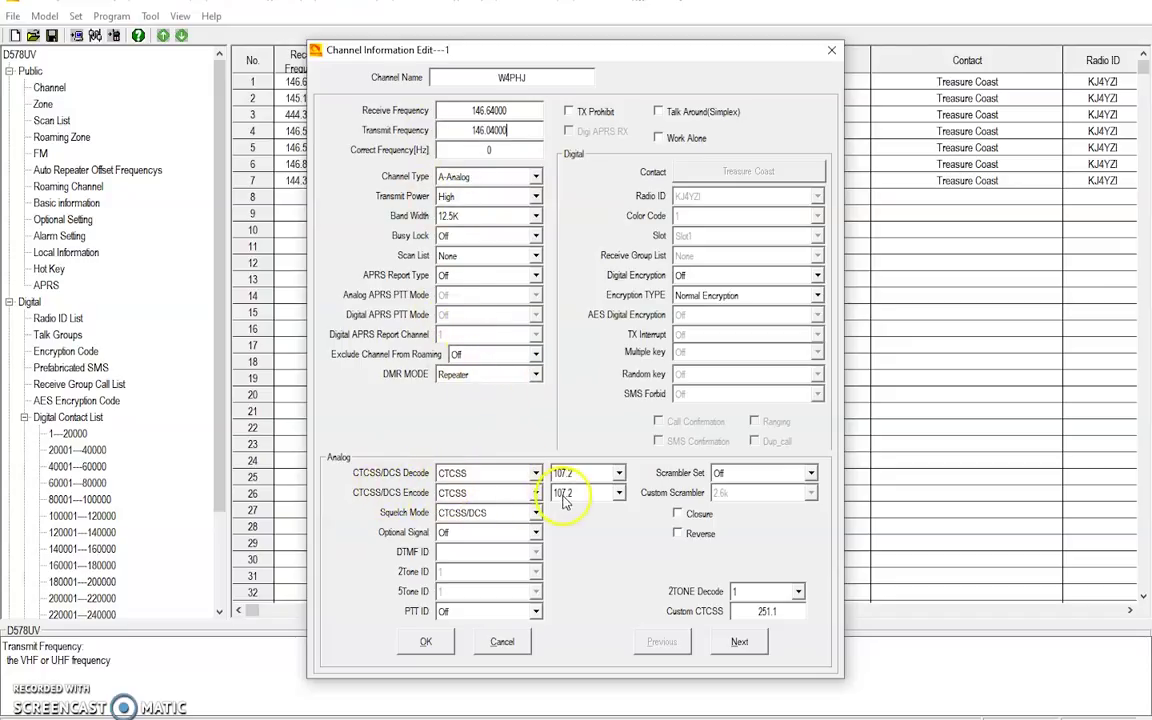
# Step: Keep the 107.2 encode tone and set decode back to CTCSS 107.2 with Carrier squelch
pyautogui.click(618, 494)
pyautogui.click(620, 496)
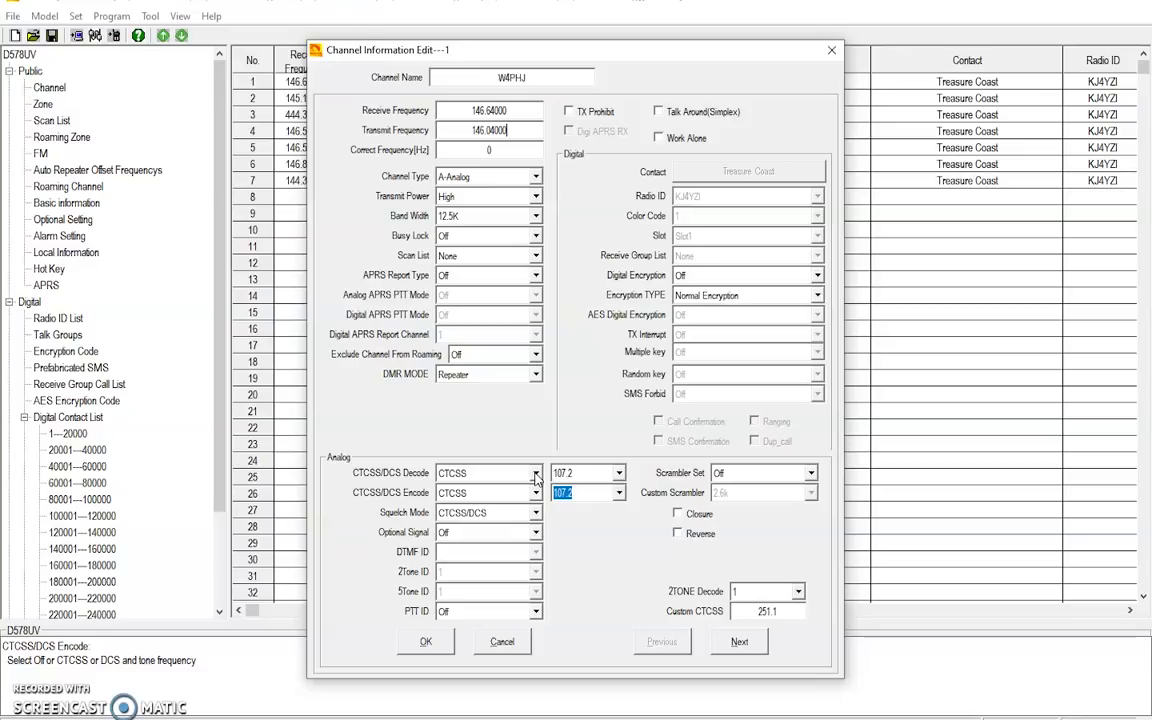
pyautogui.click(410, 474)
pyautogui.click(536, 473)
pyautogui.click(495, 490)
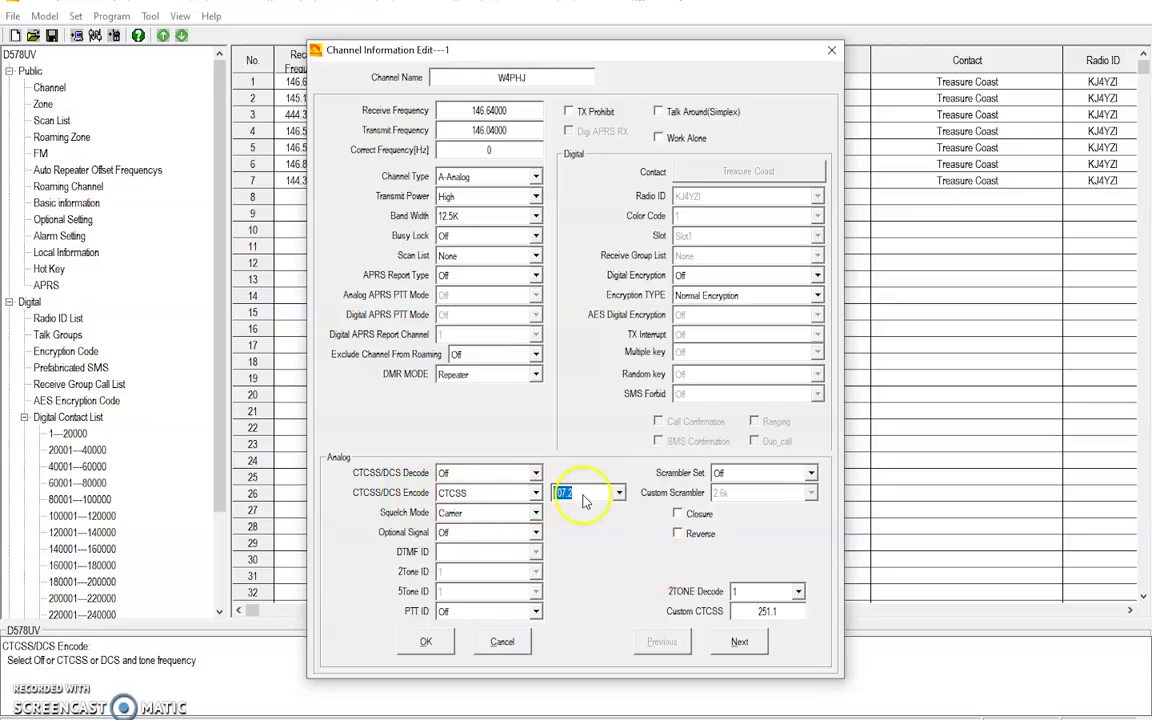
pyautogui.click(536, 473)
pyautogui.click(500, 500)
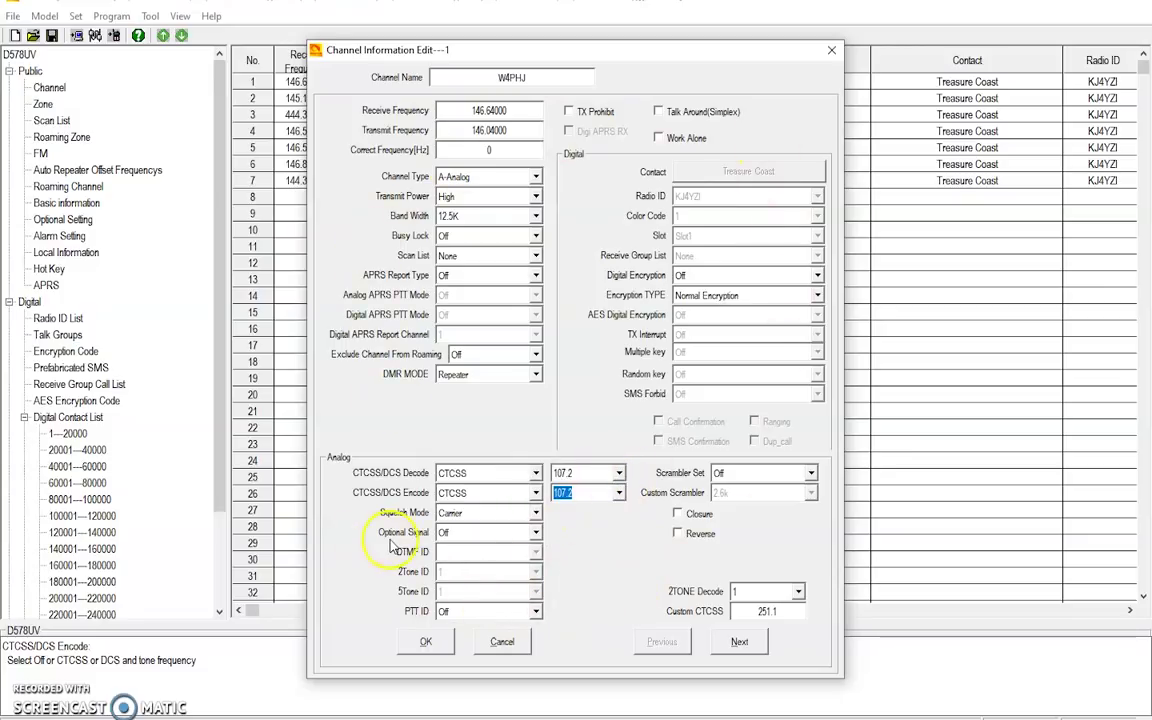
# Step: Save channel 1, then look over channels 2 and 3 and close them unchanged
pyautogui.click(430, 642)
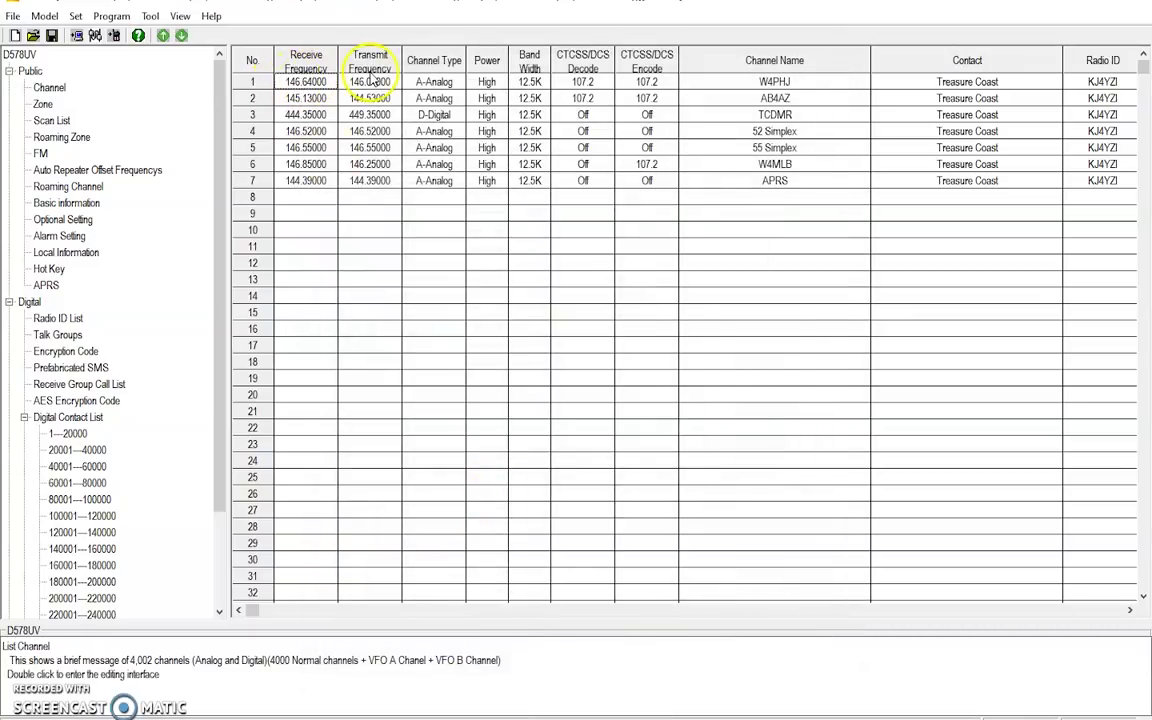
pyautogui.doubleClick(310, 98)
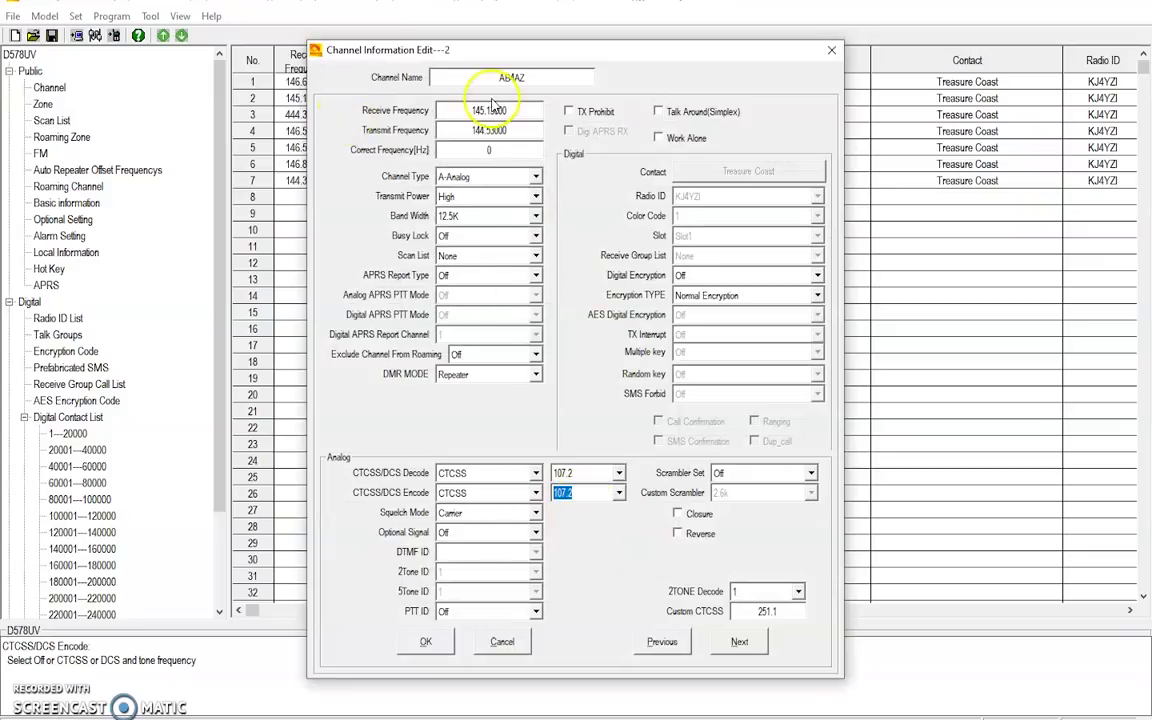
pyautogui.click(830, 52)
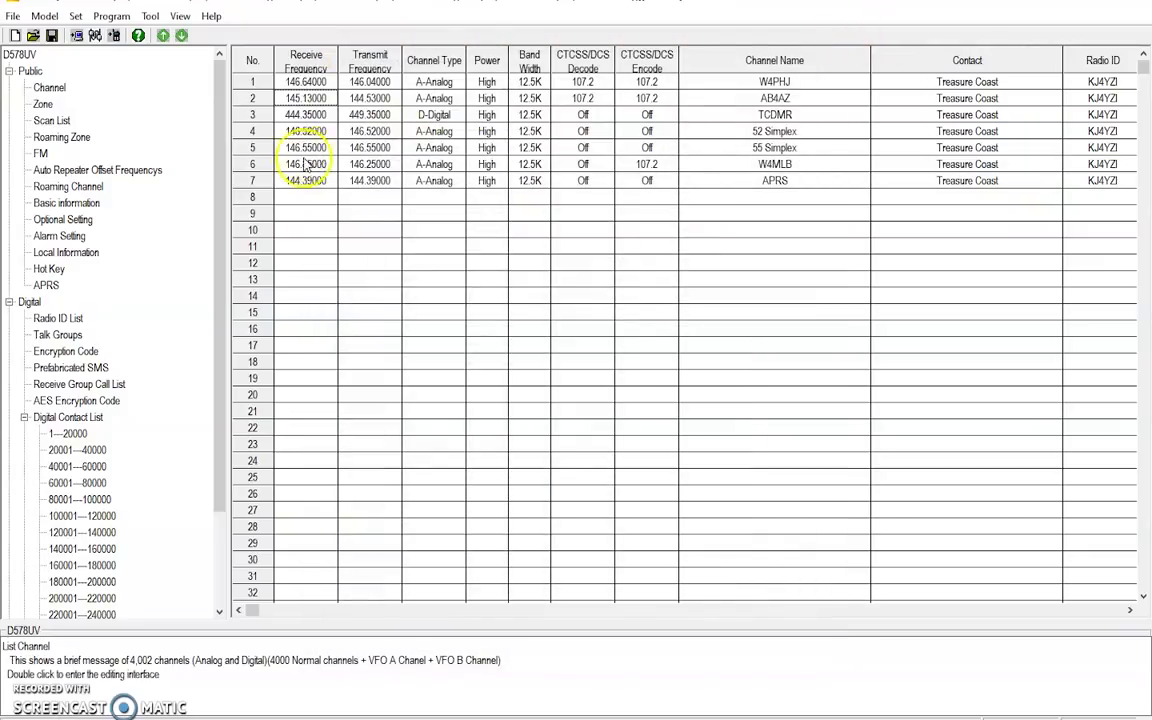
pyautogui.doubleClick(312, 118)
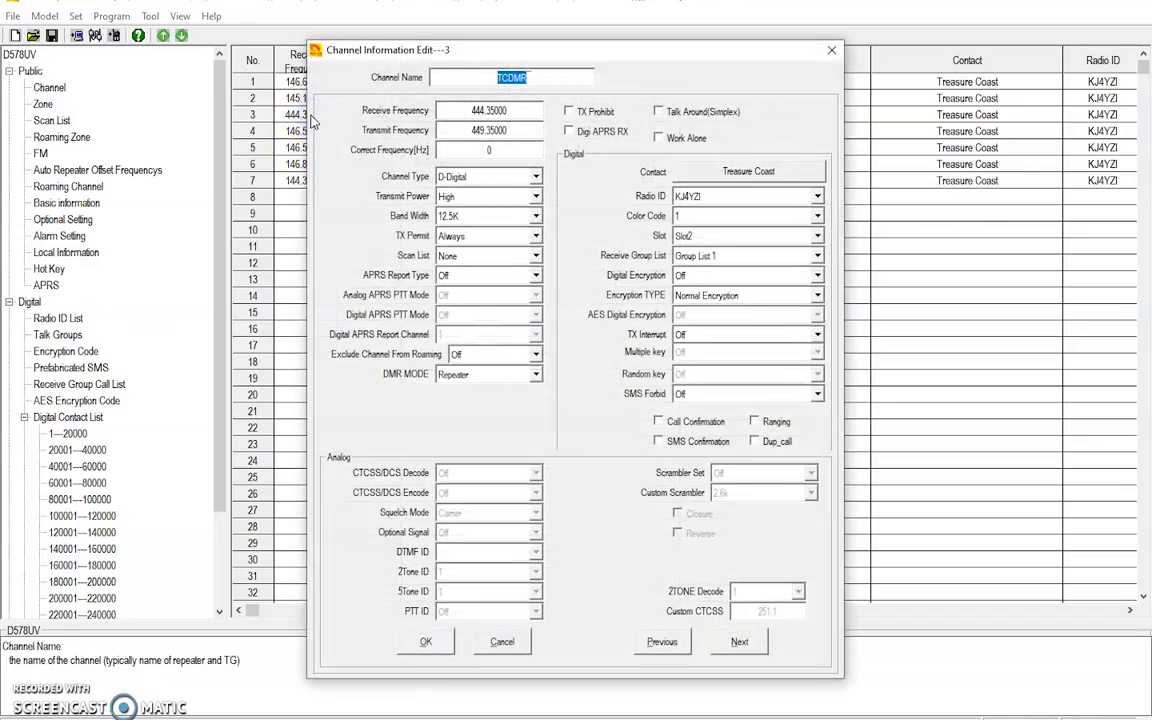
pyautogui.click(830, 50)
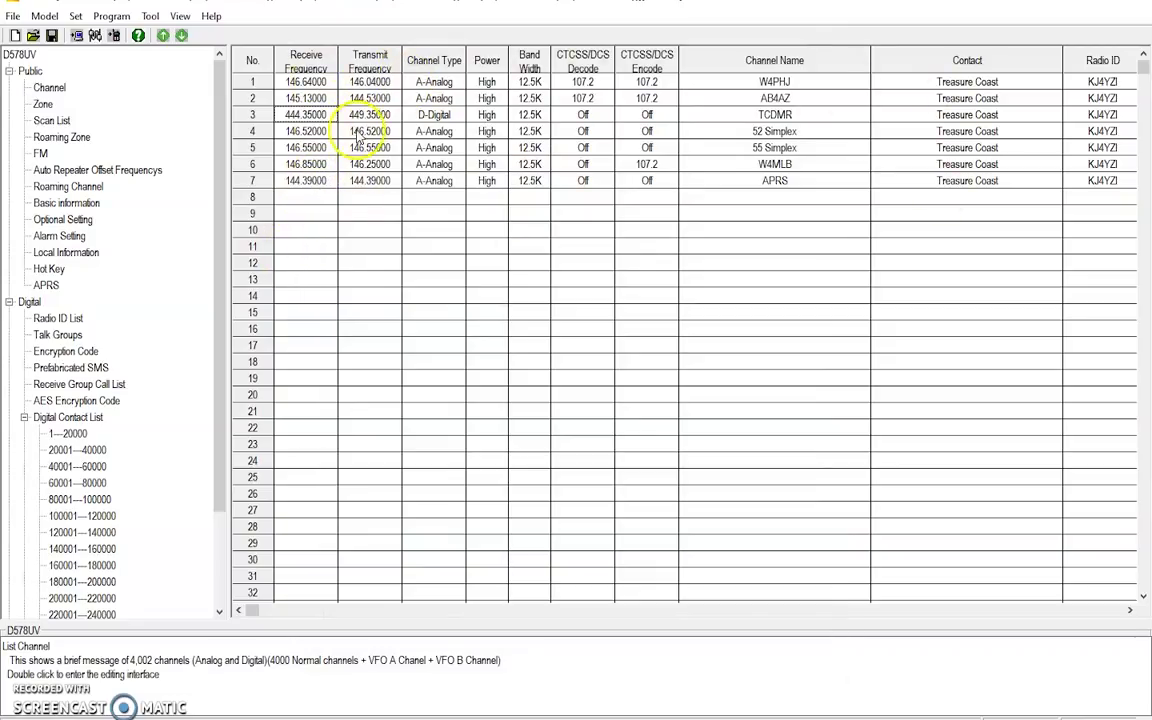
pyautogui.moveTo(309, 217); pyautogui.dragTo(434, 81)
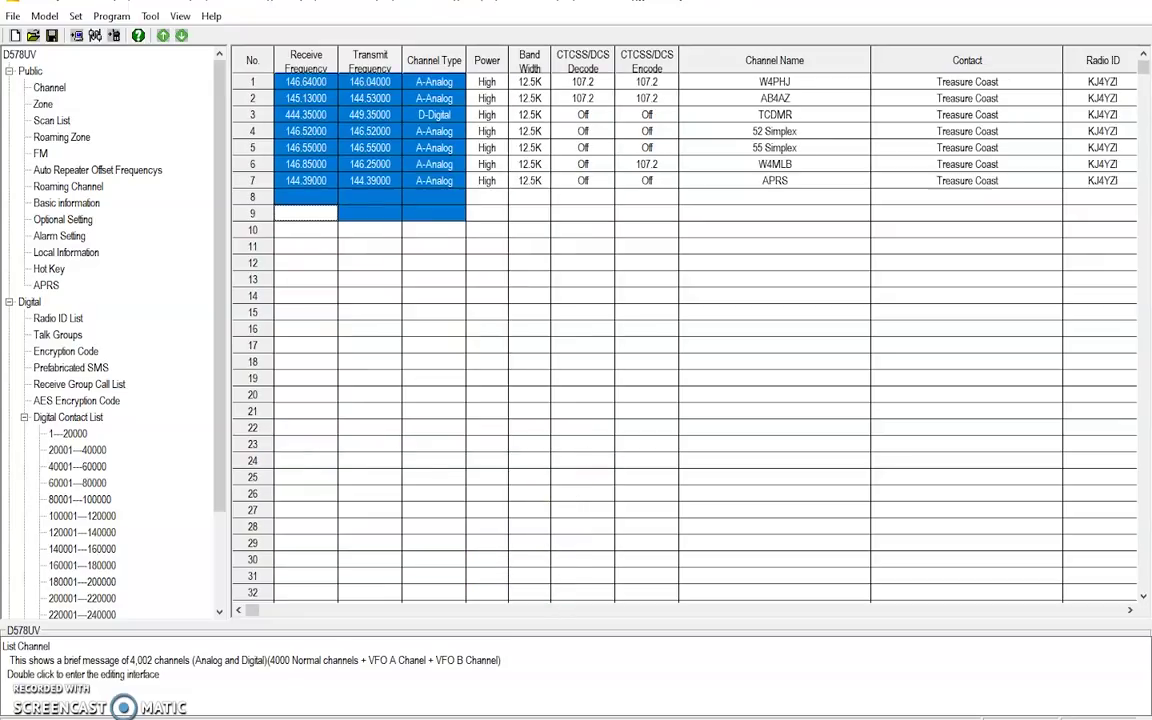
pyautogui.click(486, 199)
pyautogui.doubleClick(307, 116)
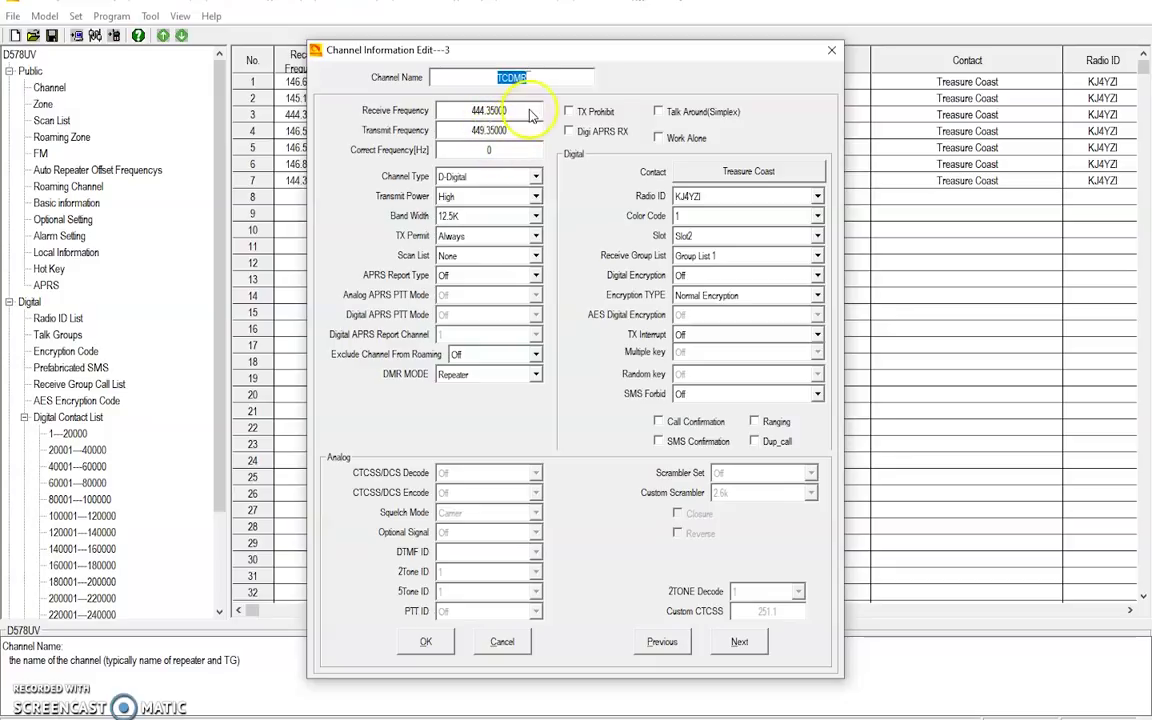
pyautogui.click(536, 178)
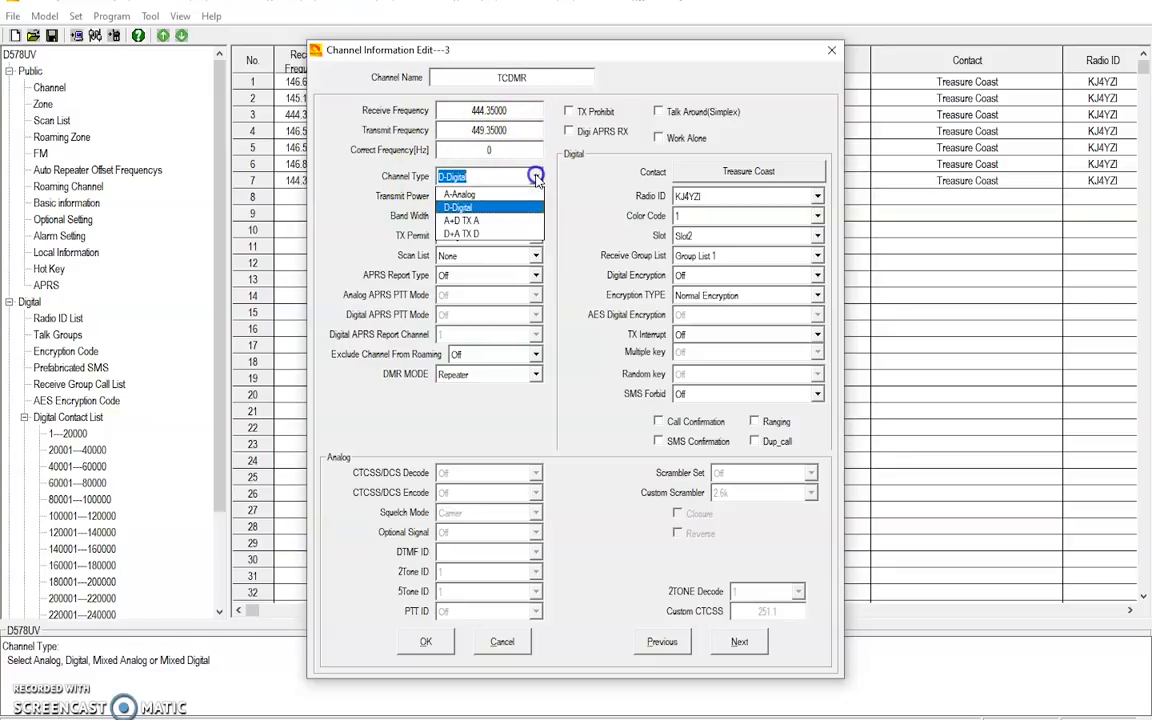
pyautogui.click(462, 207)
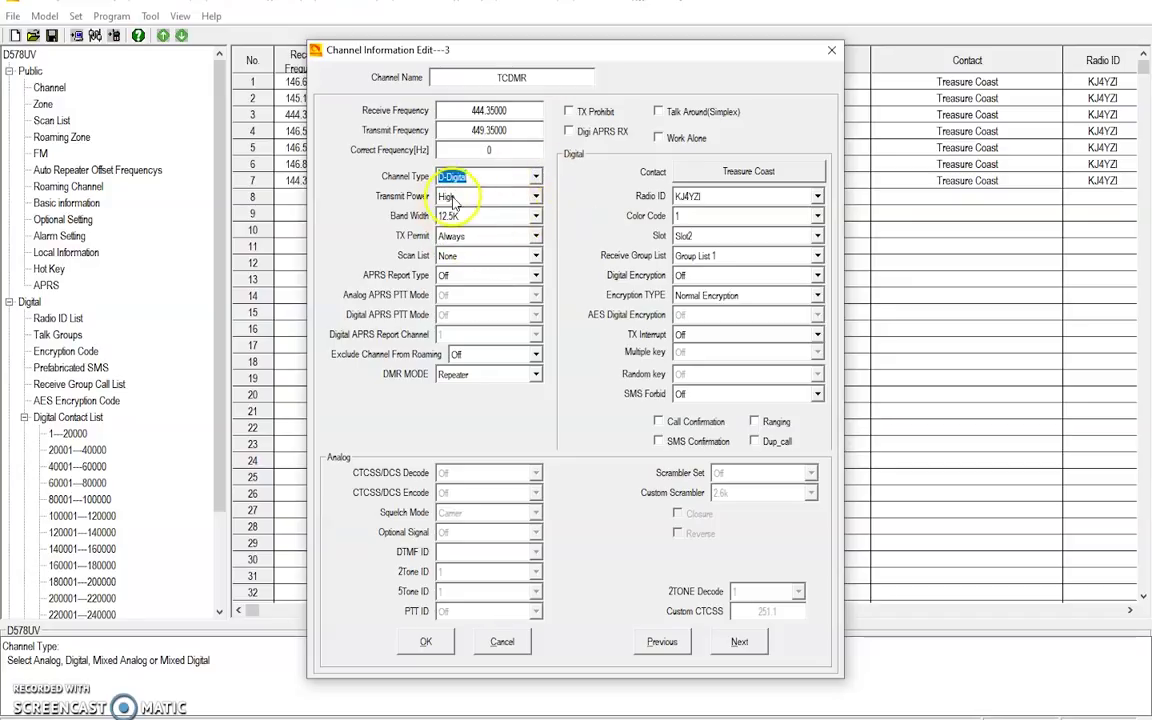
pyautogui.click(535, 197)
pyautogui.click(478, 243)
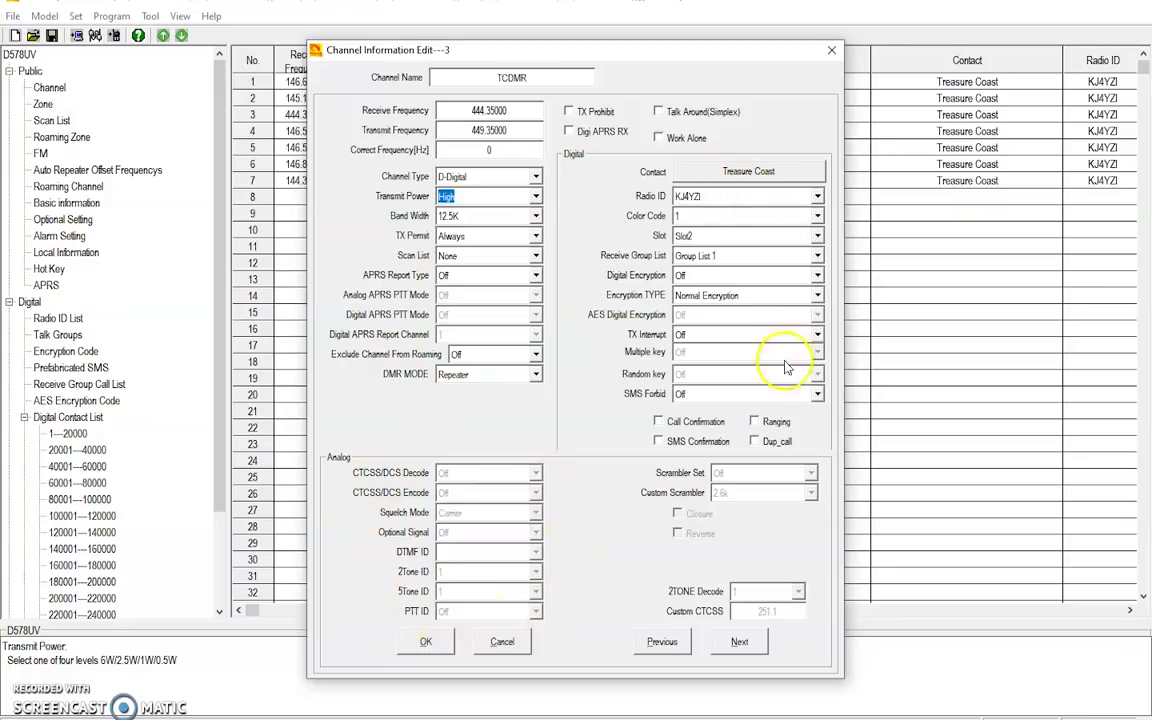
pyautogui.click(818, 197)
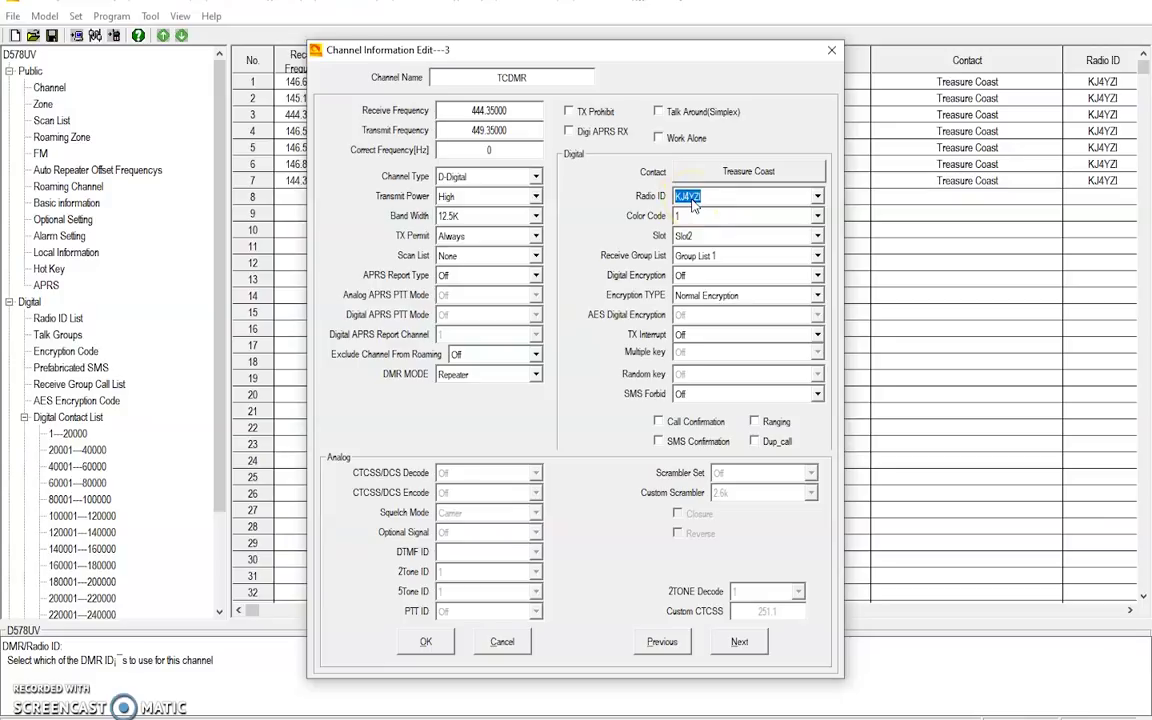
pyautogui.click(700, 216)
pyautogui.click(700, 216)
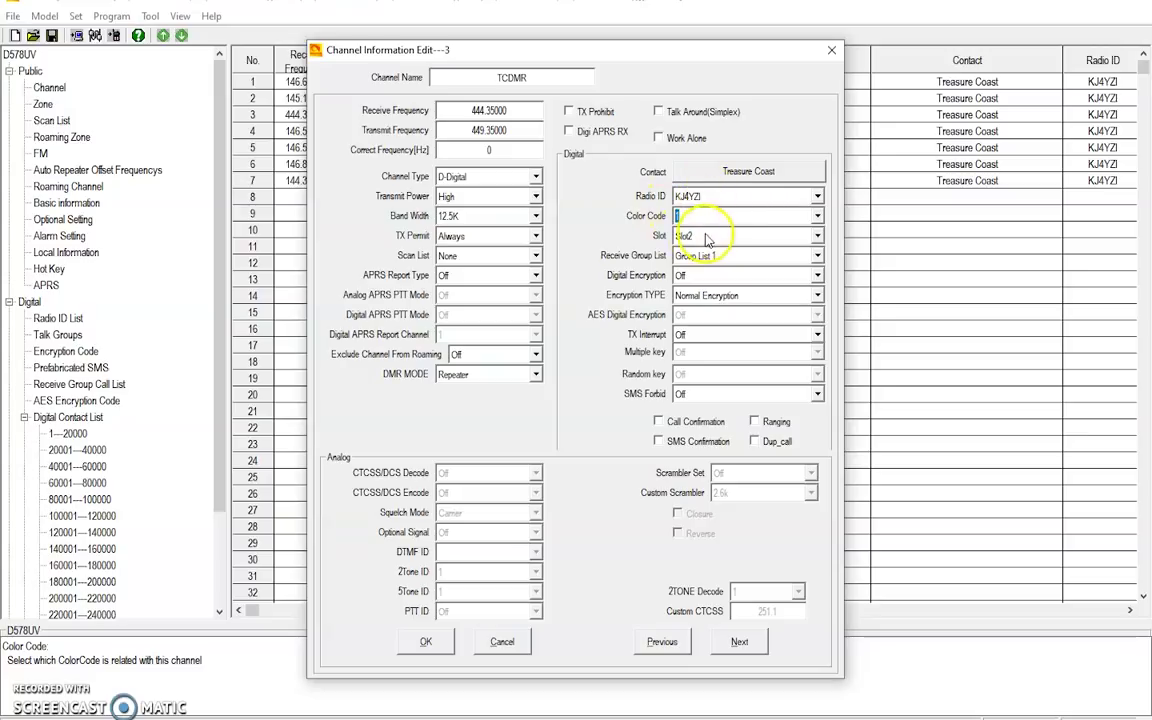
# Step: Try color code 6 and Slot1 on the TCDMR channel
pyautogui.click(676, 236)
pyautogui.click(592, 237)
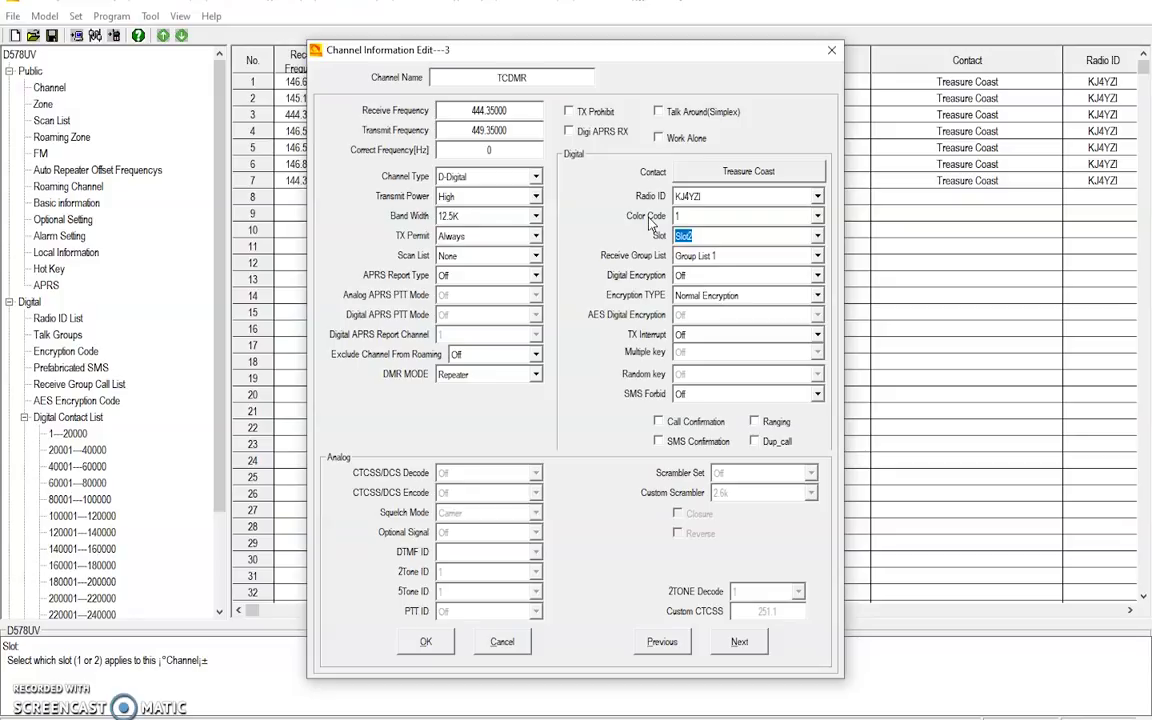
pyautogui.click(817, 218)
pyautogui.click(818, 292)
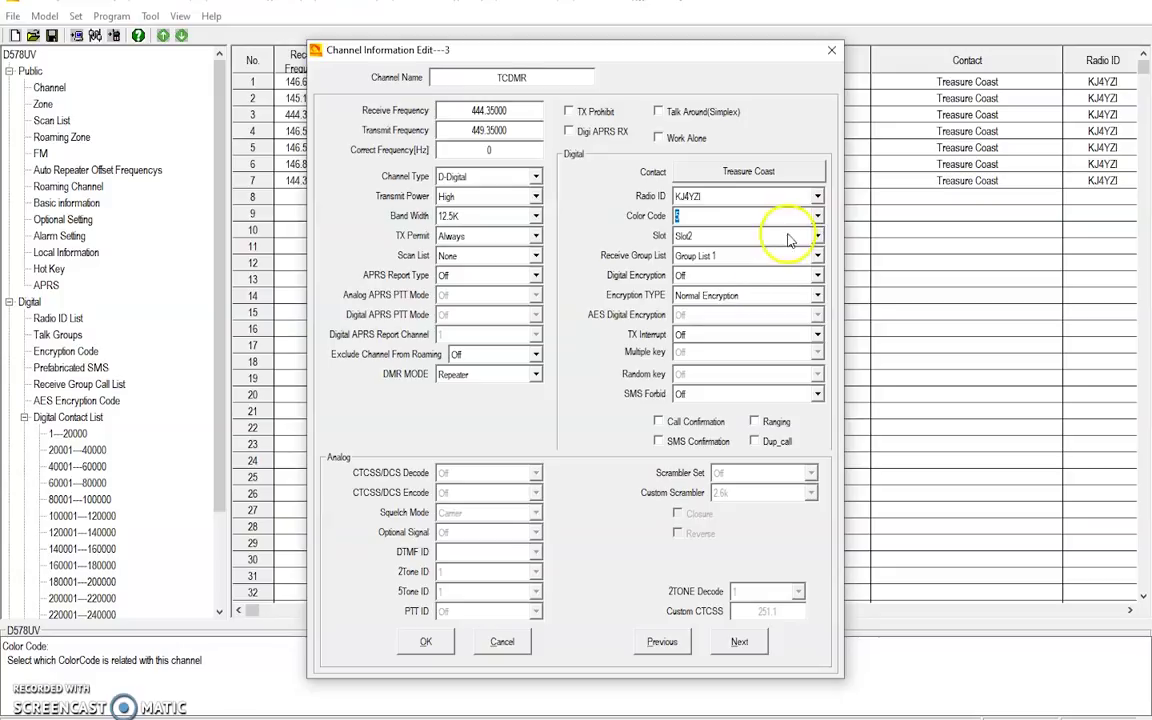
pyautogui.click(725, 237)
pyautogui.click(728, 240)
pyautogui.click(710, 238)
pyautogui.click(706, 253)
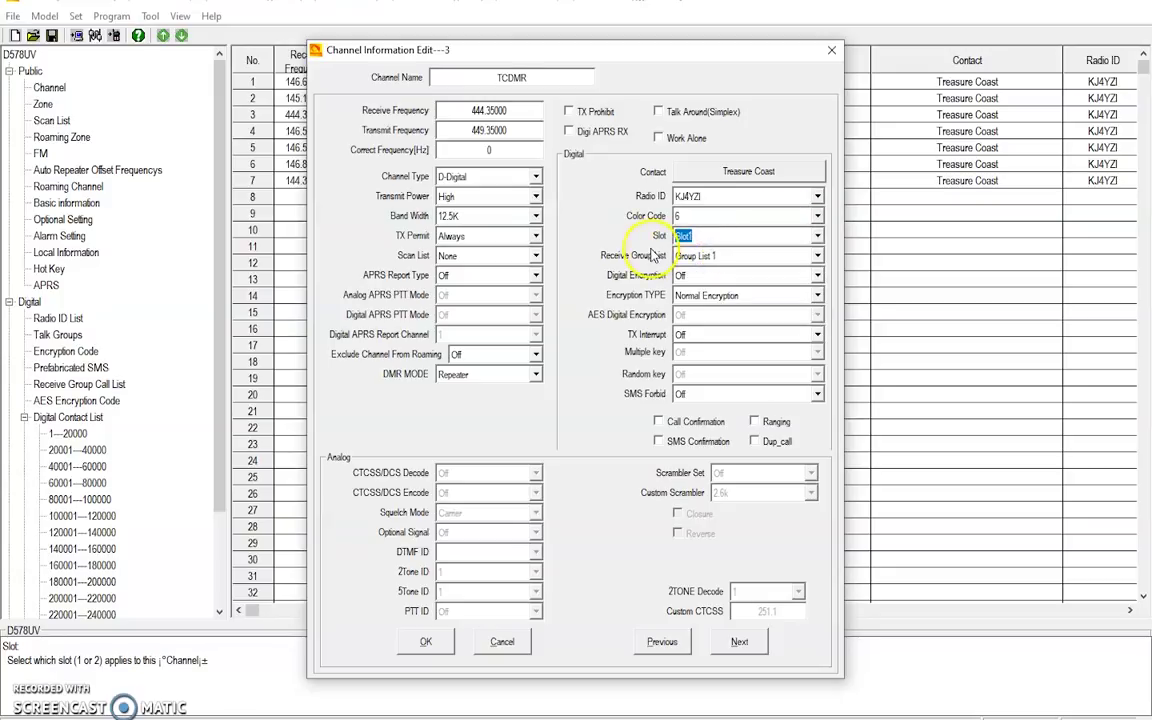
# Step: Restore color code 1 and Slot2, keep Group List 1, and save the TCDMR channel
pyautogui.click(745, 216)
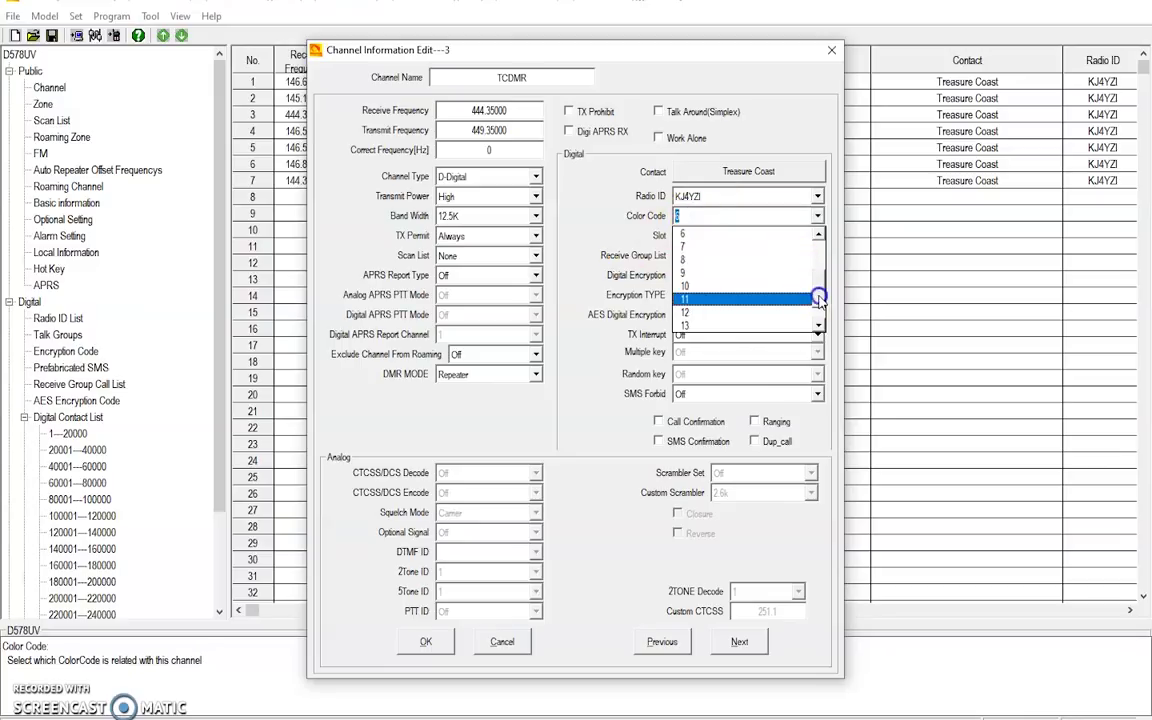
pyautogui.scroll(2, 676, 249)
pyautogui.click(688, 247)
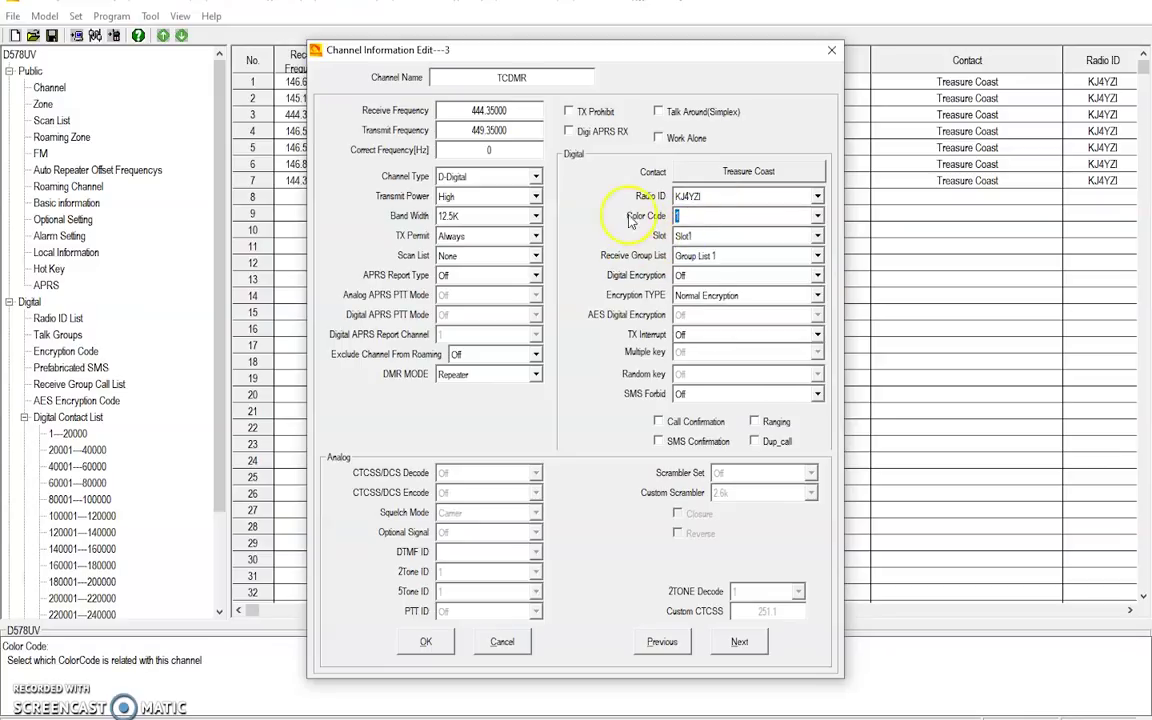
pyautogui.click(697, 232)
pyautogui.click(694, 266)
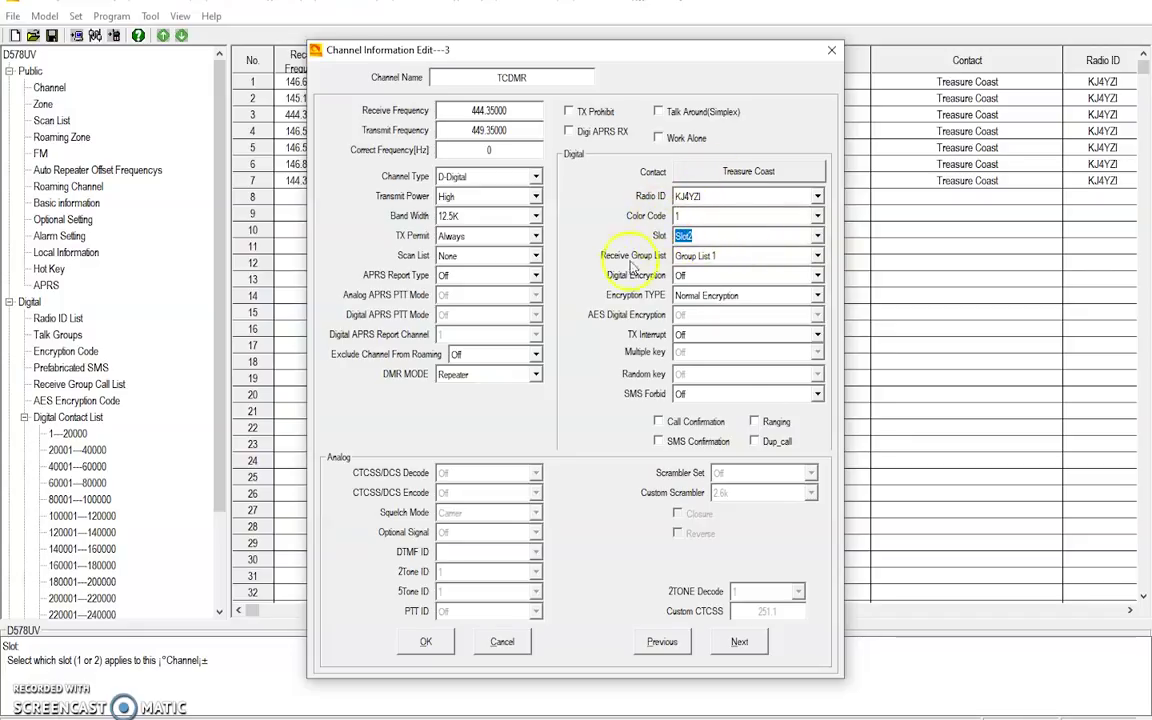
pyautogui.click(800, 255)
pyautogui.click(740, 268)
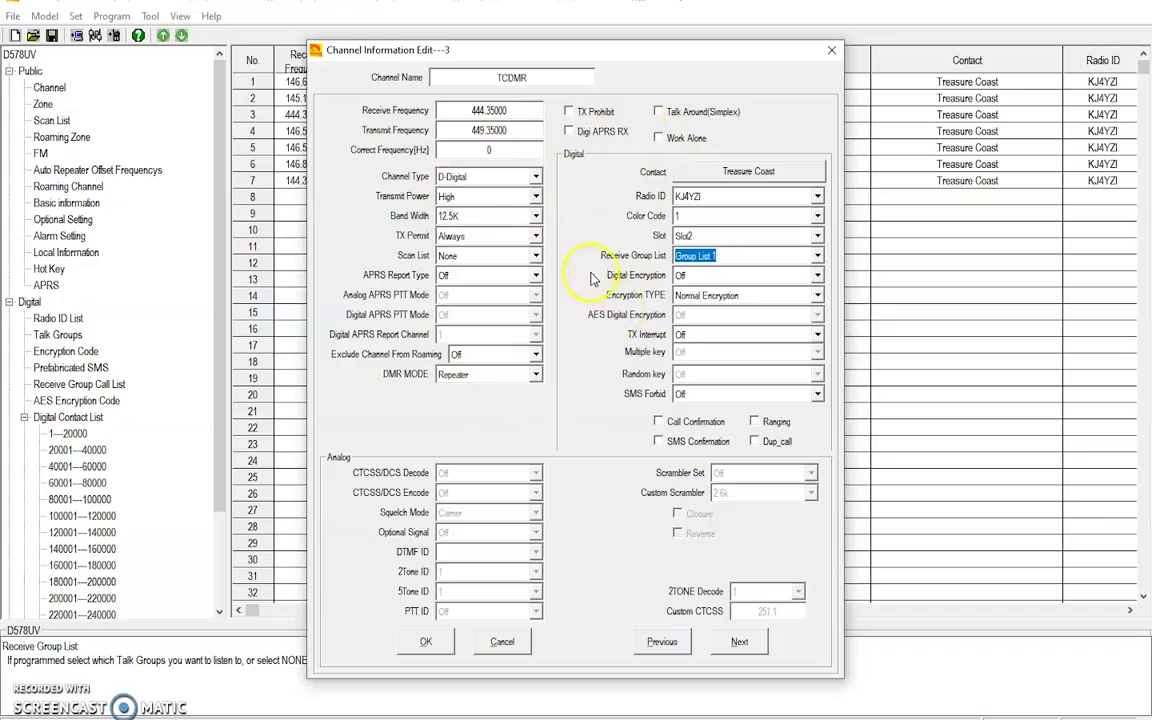
pyautogui.click(428, 641)
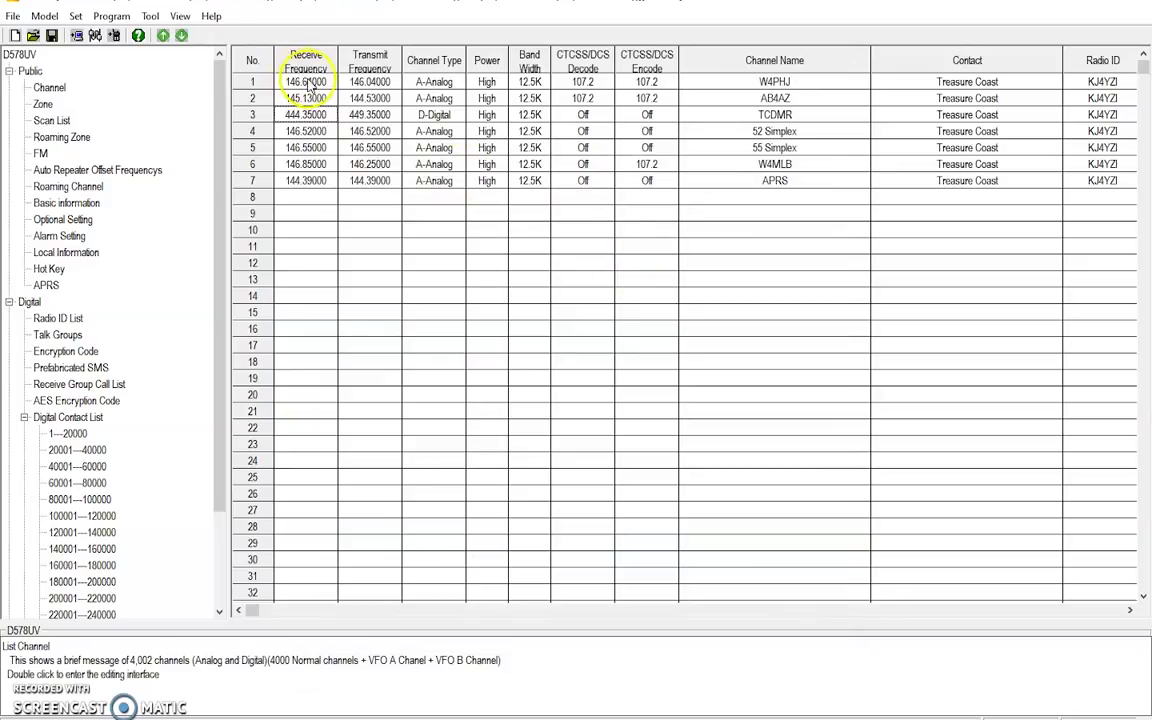
# Step: Switch from the channel table to the Zone list: Indian River, Simplex, Brevard and APRS
pyautogui.moveTo(306, 197); pyautogui.dragTo(843, 503)
pyautogui.click(306, 199)
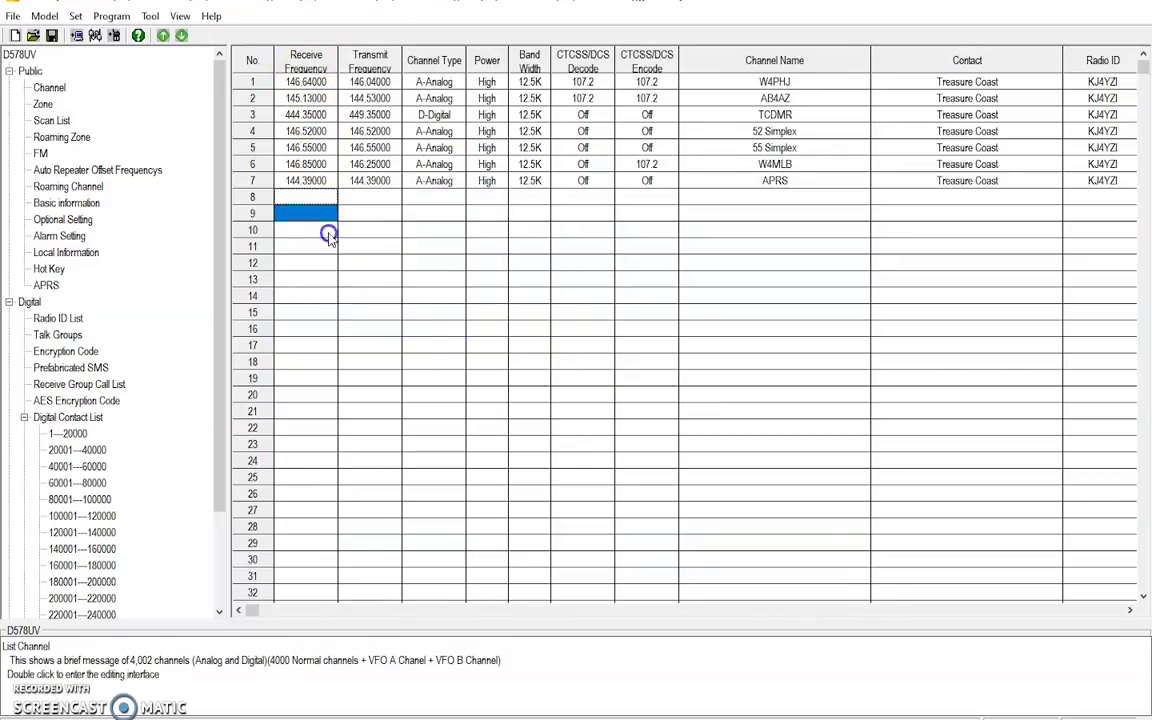
pyautogui.click(417, 200)
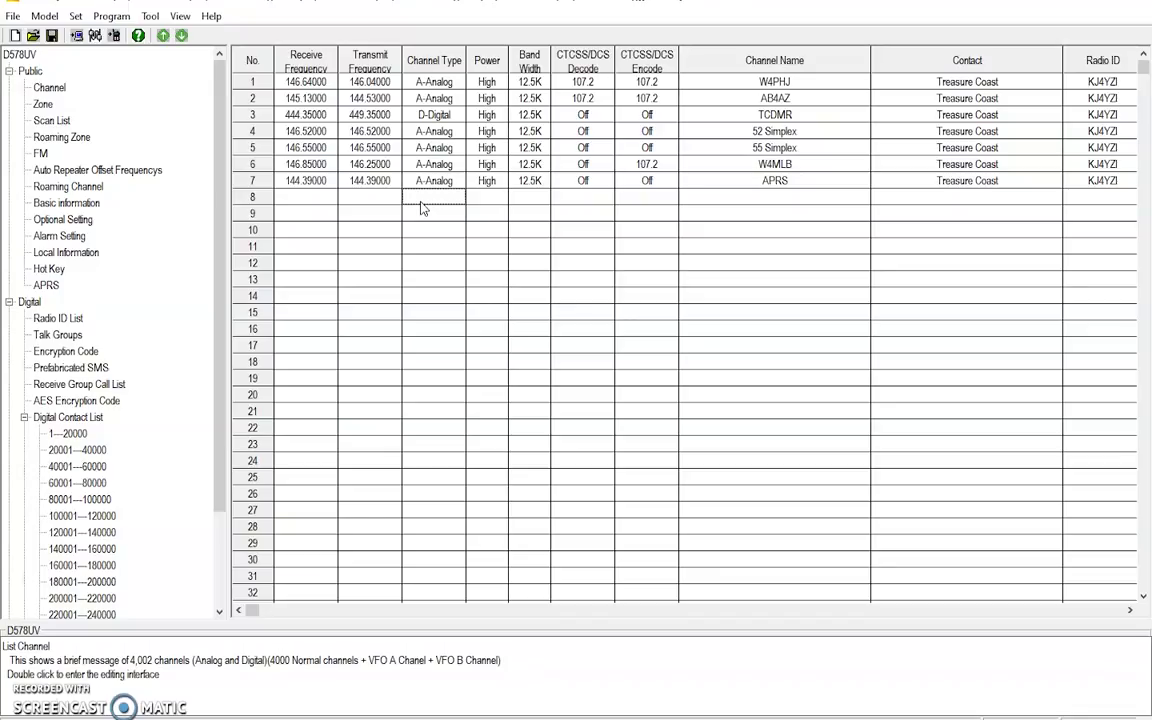
pyautogui.click(42, 104)
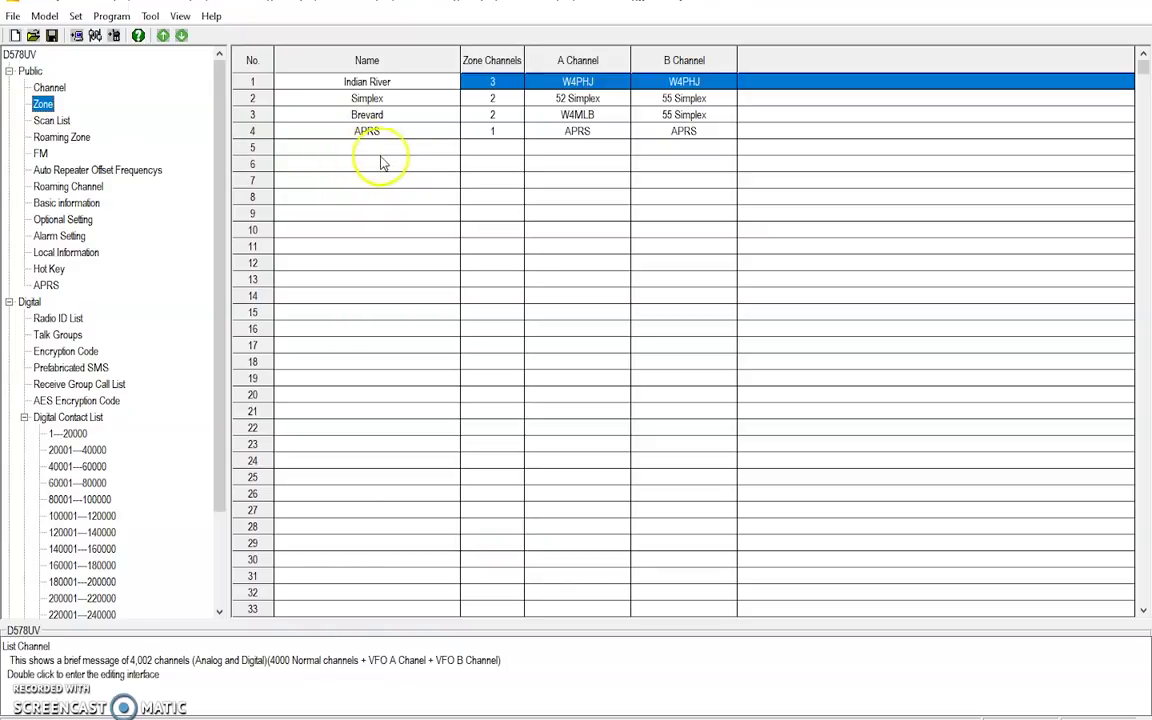
pyautogui.doubleClick(375, 84)
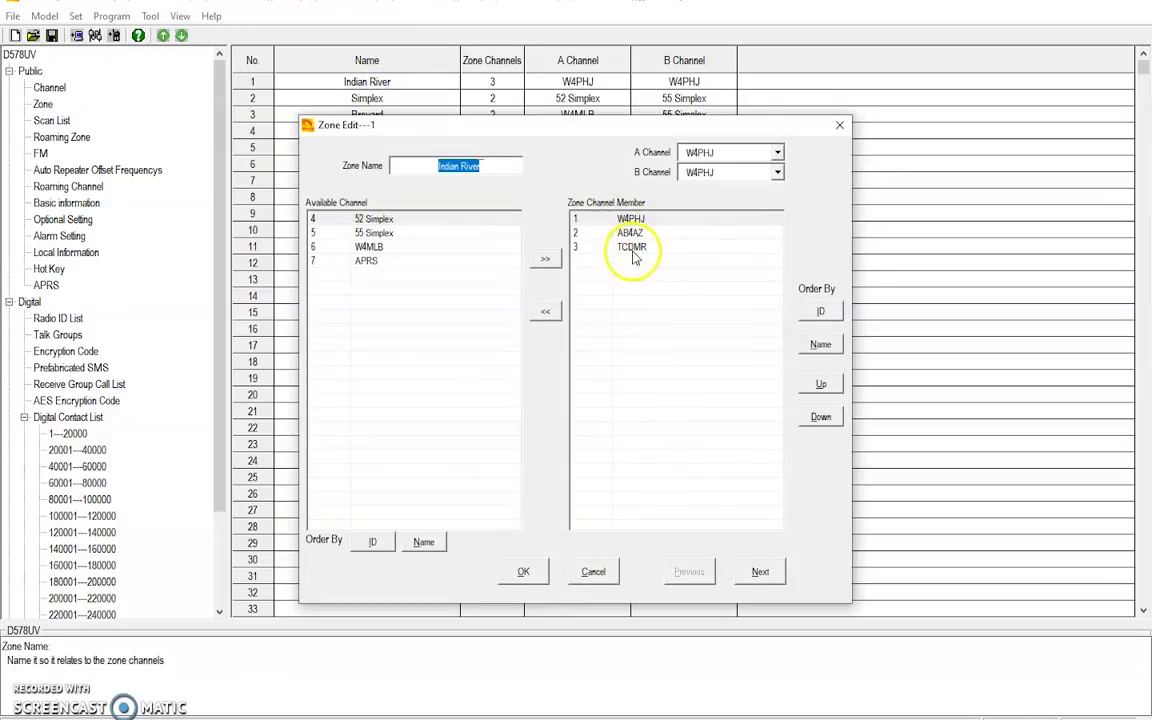
pyautogui.click(593, 571)
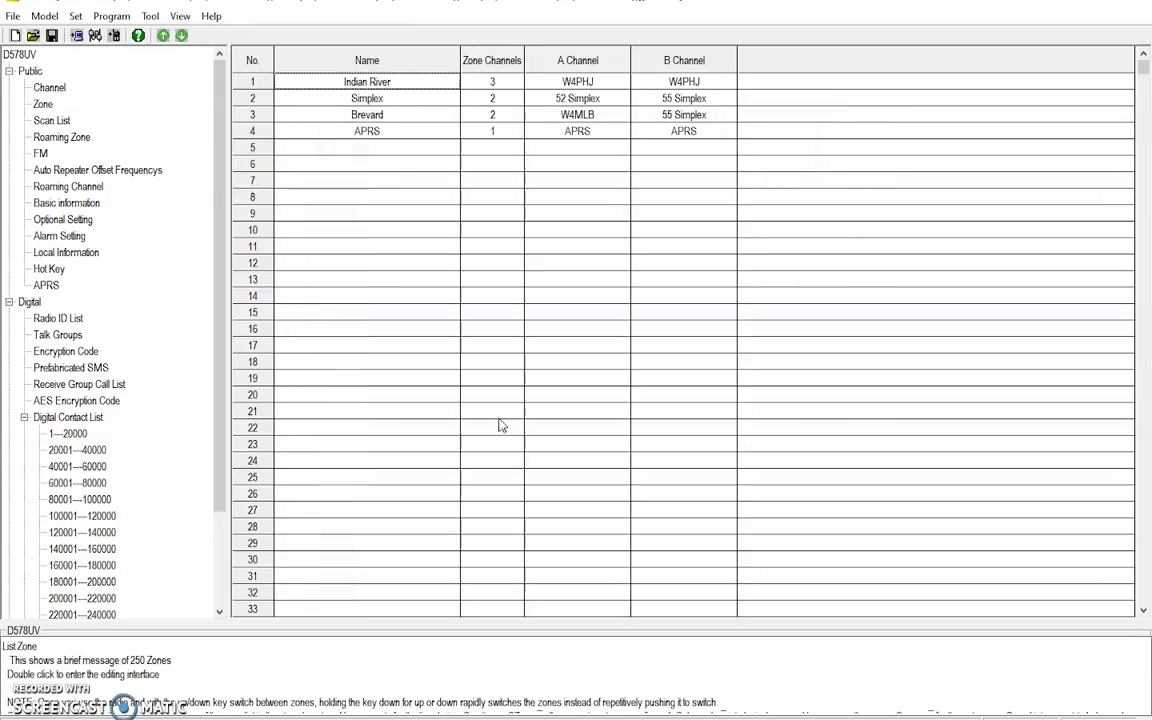
pyautogui.click(59, 88)
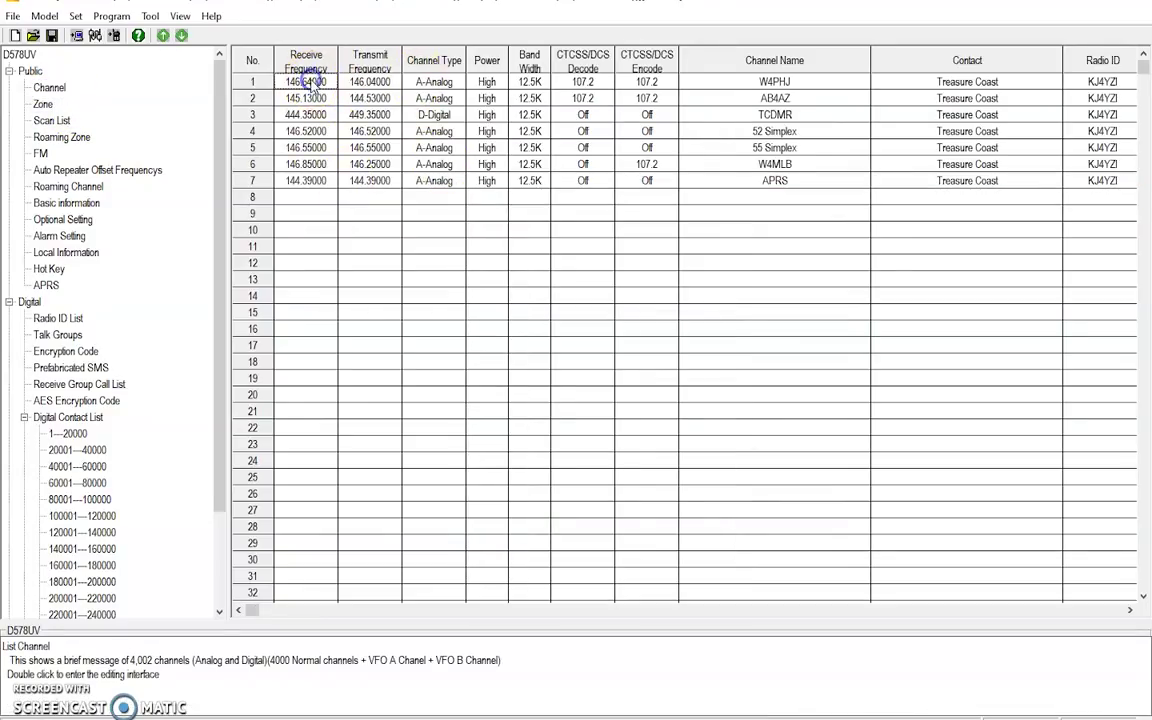
pyautogui.click(316, 98)
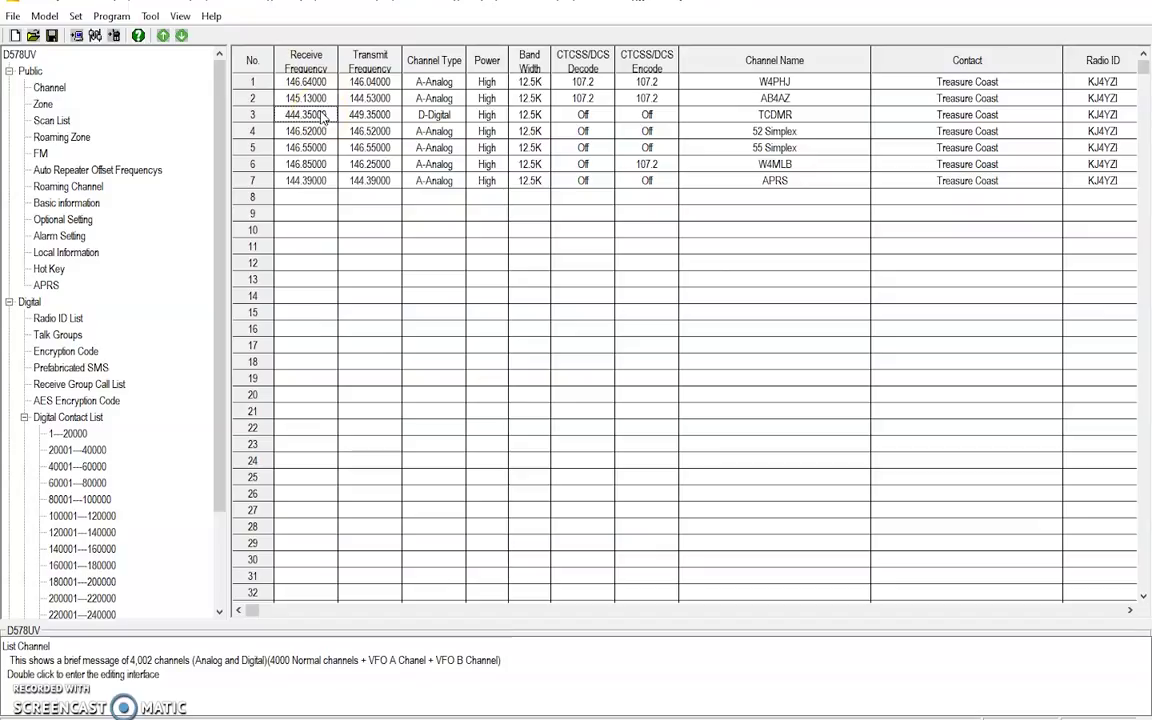
pyautogui.click(50, 90)
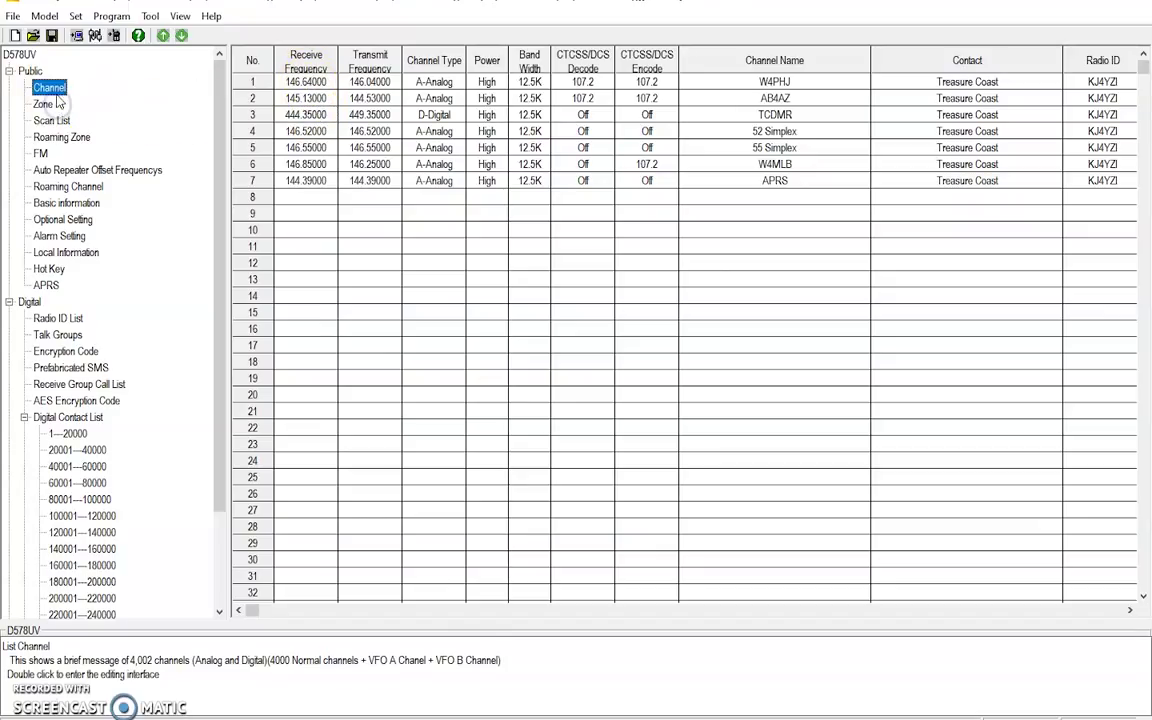
pyautogui.click(45, 104)
pyautogui.doubleClick(347, 83)
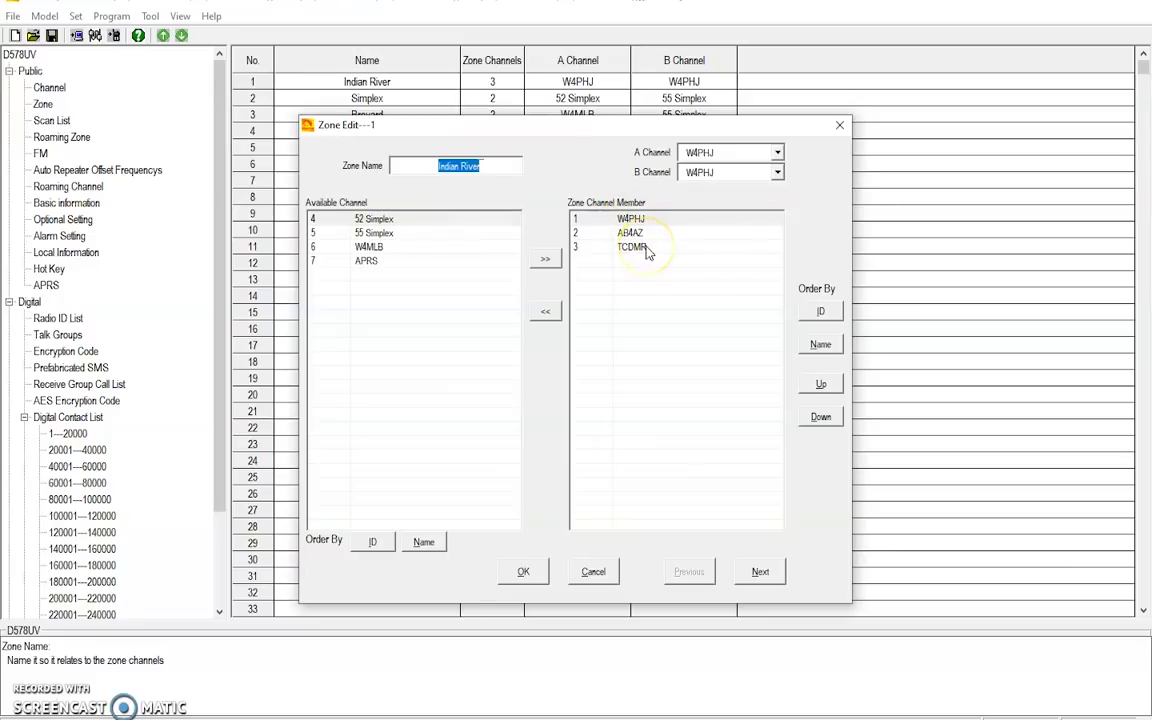
# Step: Inspect the Brevard, Simplex and APRS zones without changes, then close the zone editor
pyautogui.click(593, 571)
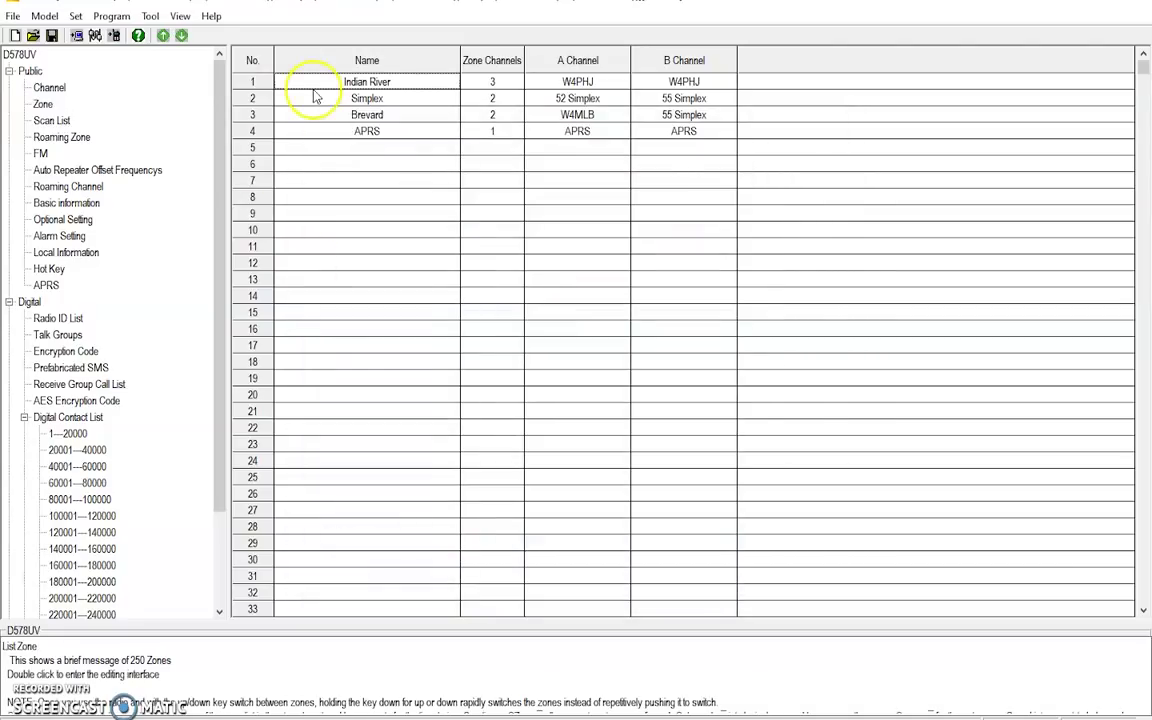
pyautogui.doubleClick(366, 116)
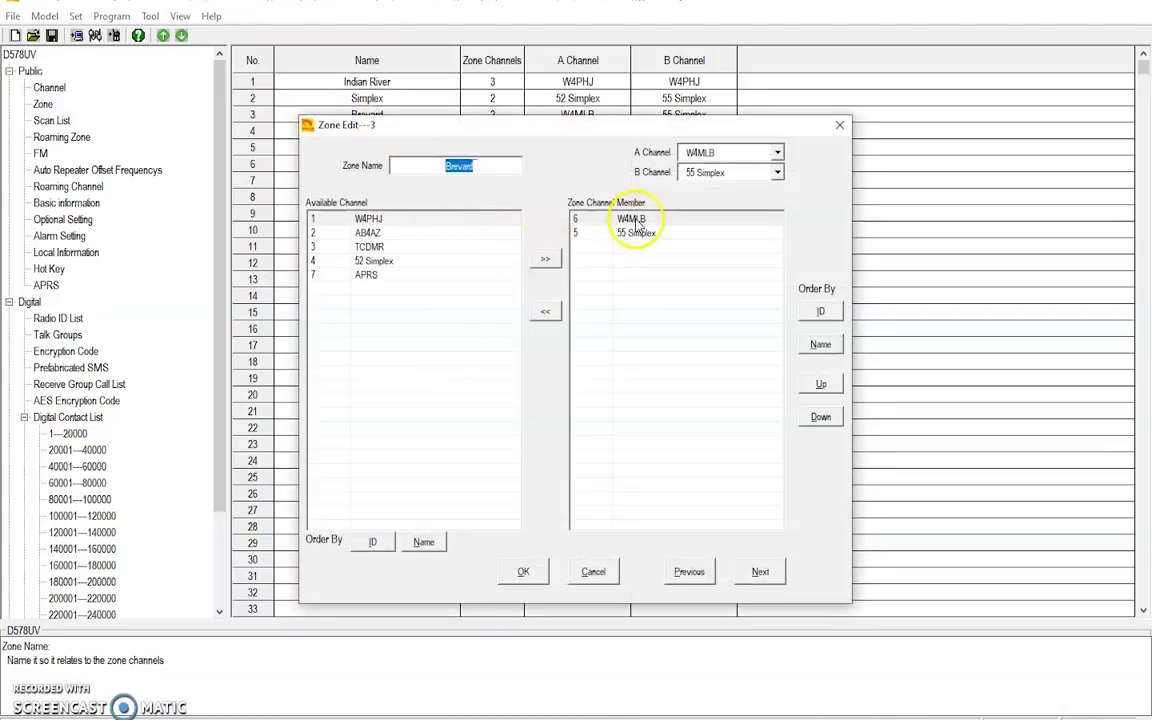
pyautogui.click(632, 233)
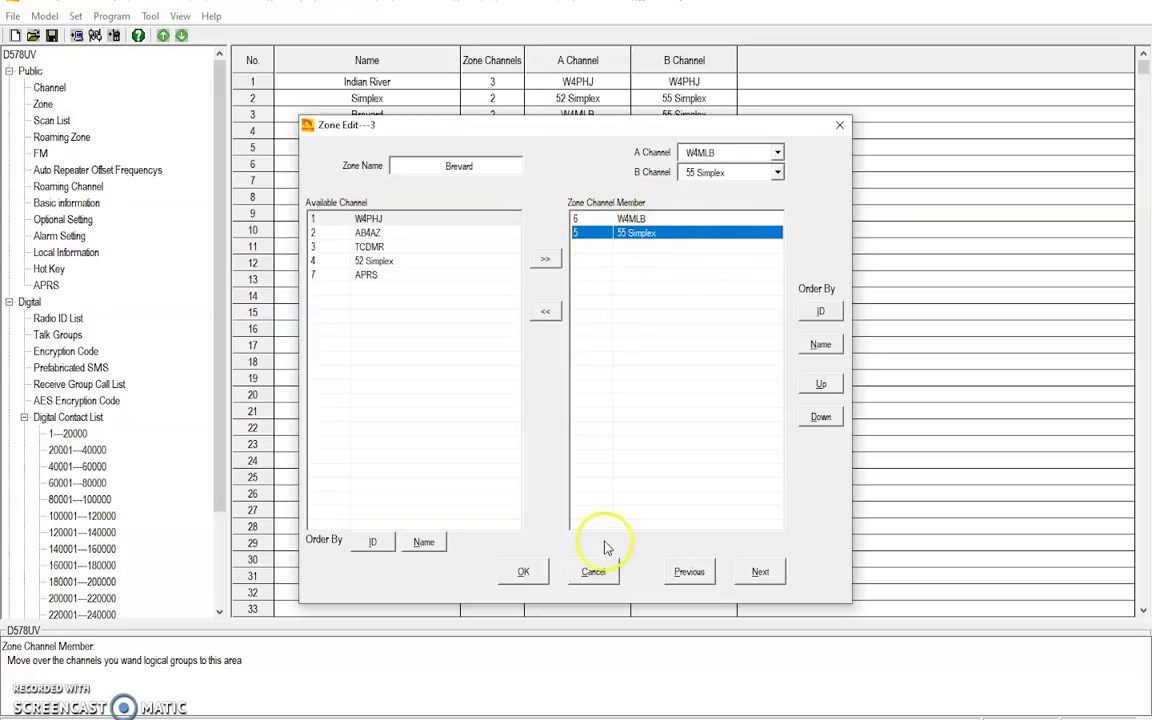
pyautogui.click(604, 577)
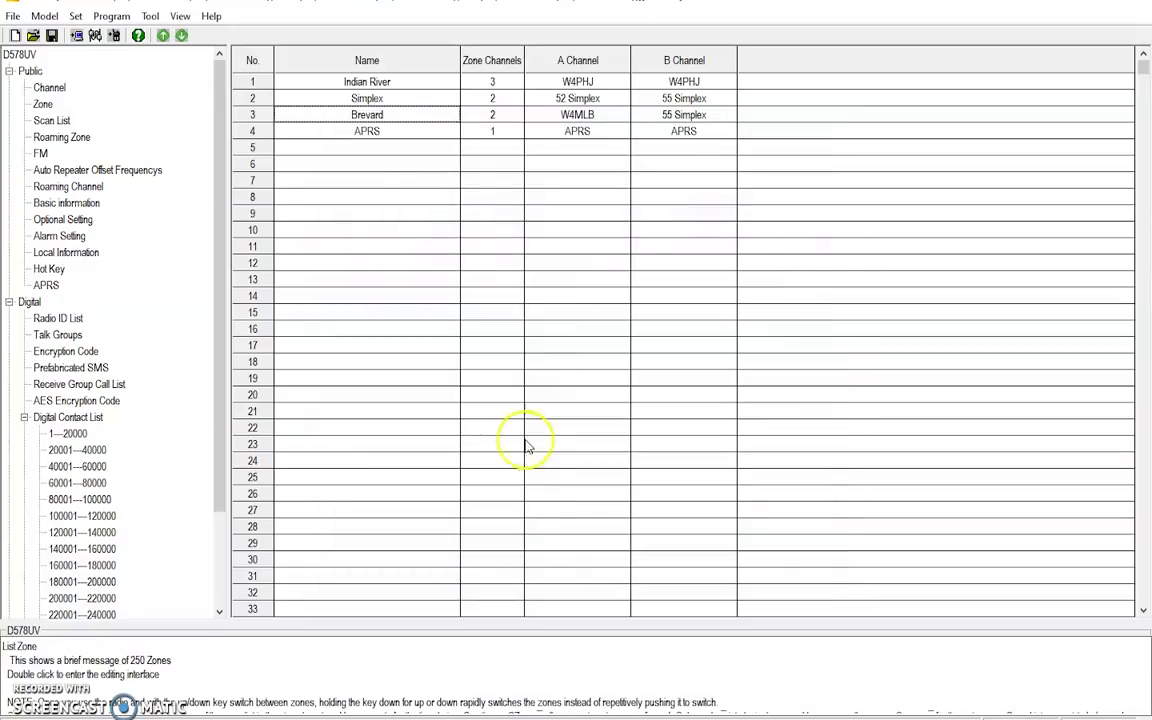
pyautogui.doubleClick(372, 97)
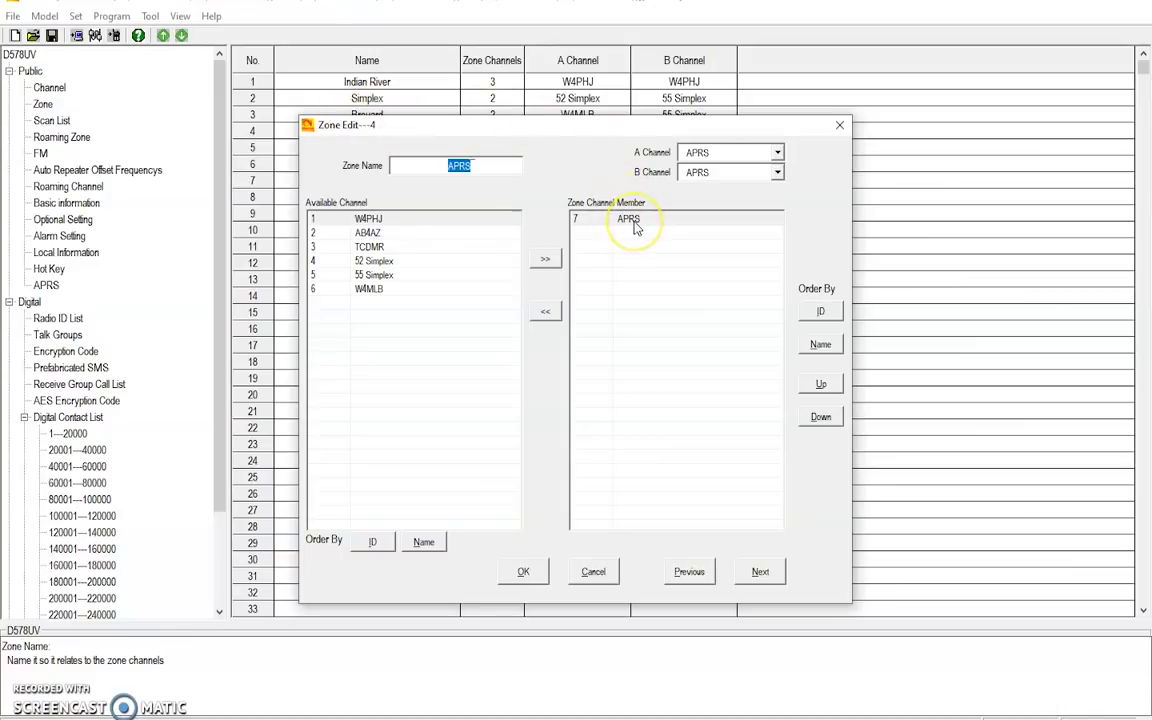
pyautogui.click(840, 125)
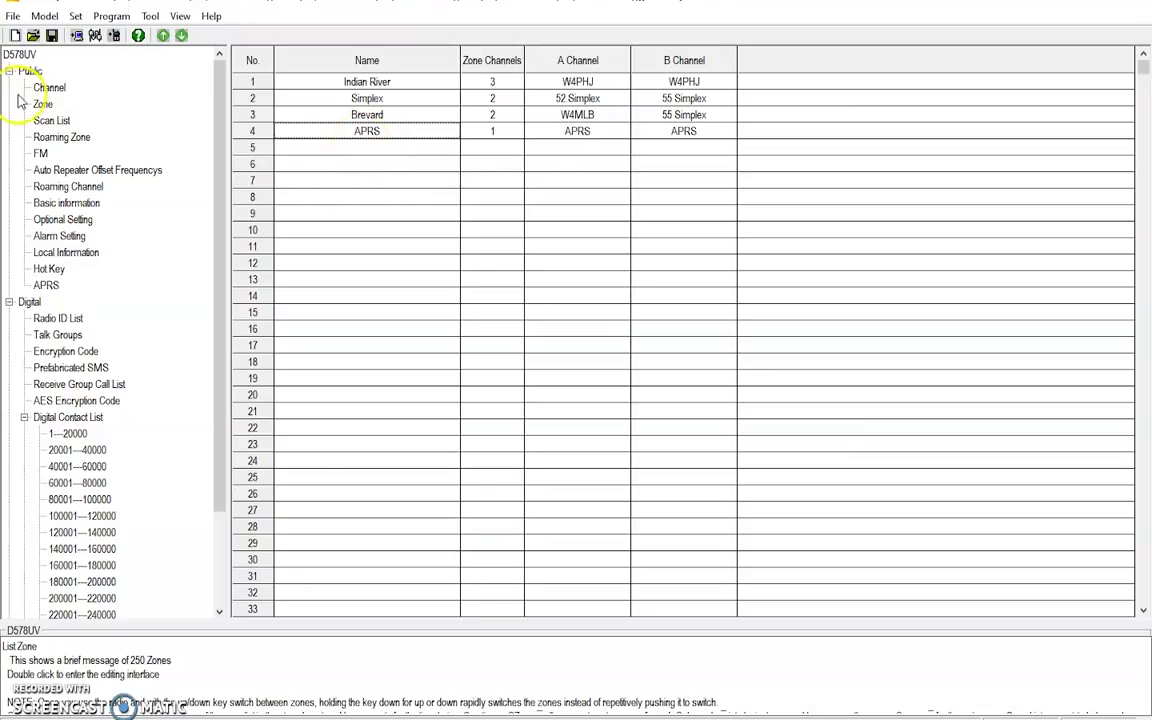
# Step: Create channel 8 'Openspot3' on 433.90000 MHz receive and transmit with Group List 1
pyautogui.click(48, 87)
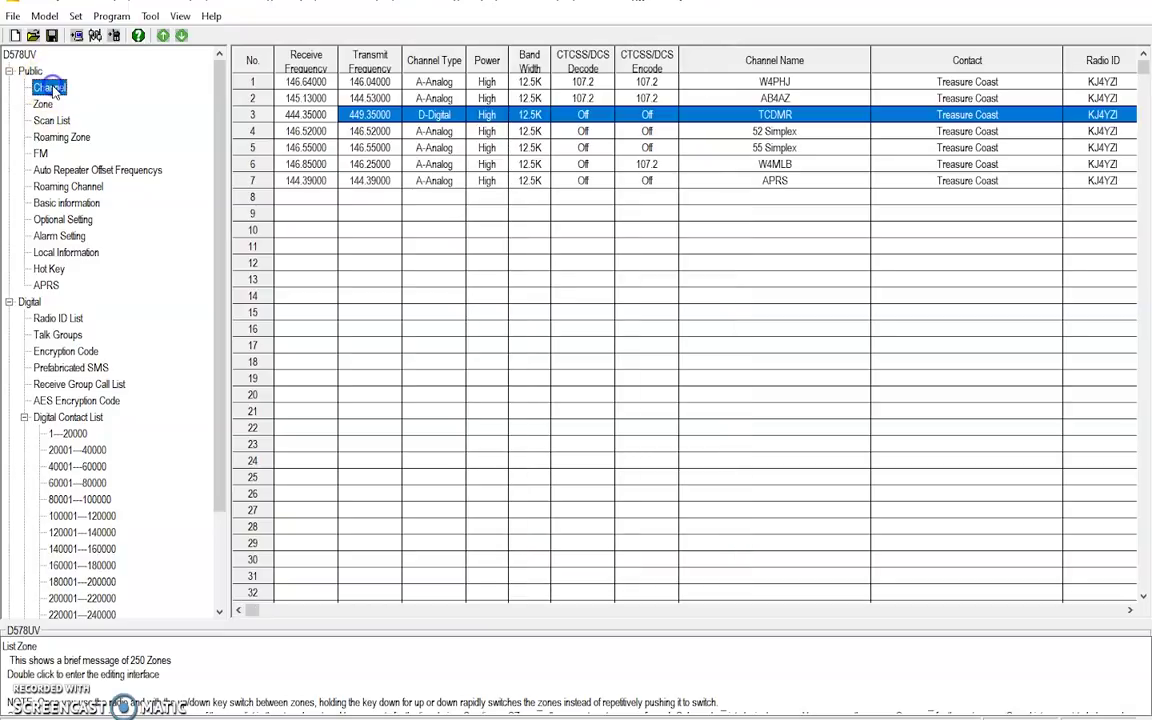
pyautogui.doubleClick(303, 198)
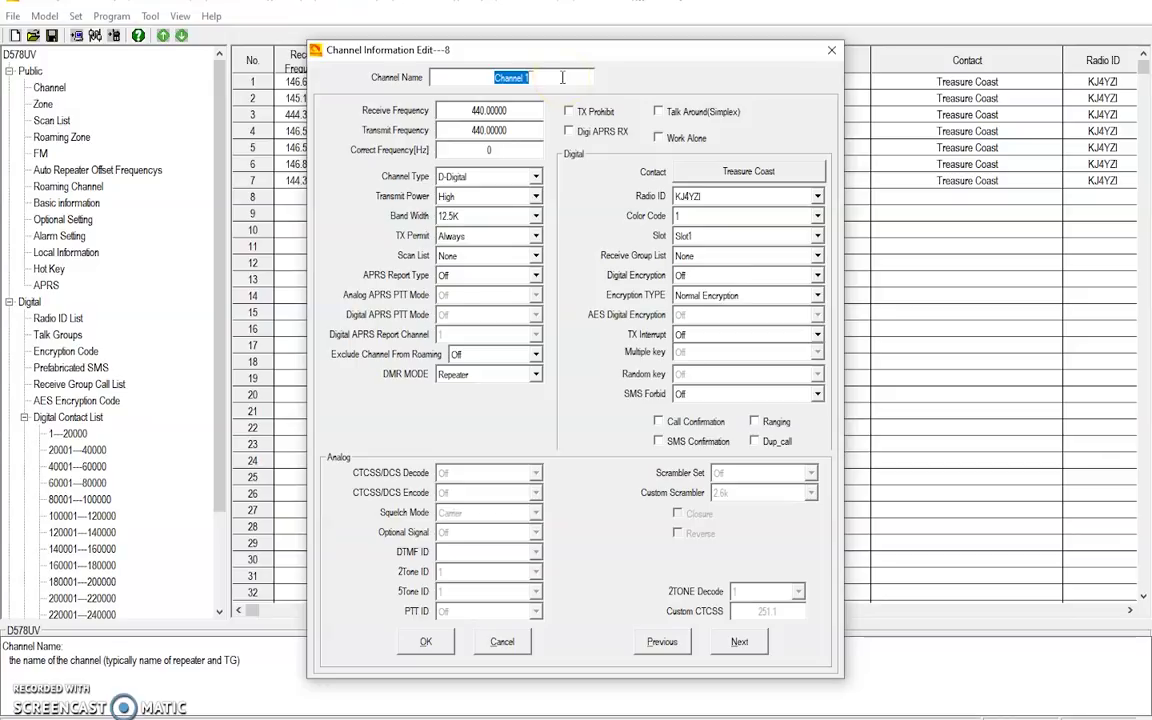
pyautogui.write('Openspot2')
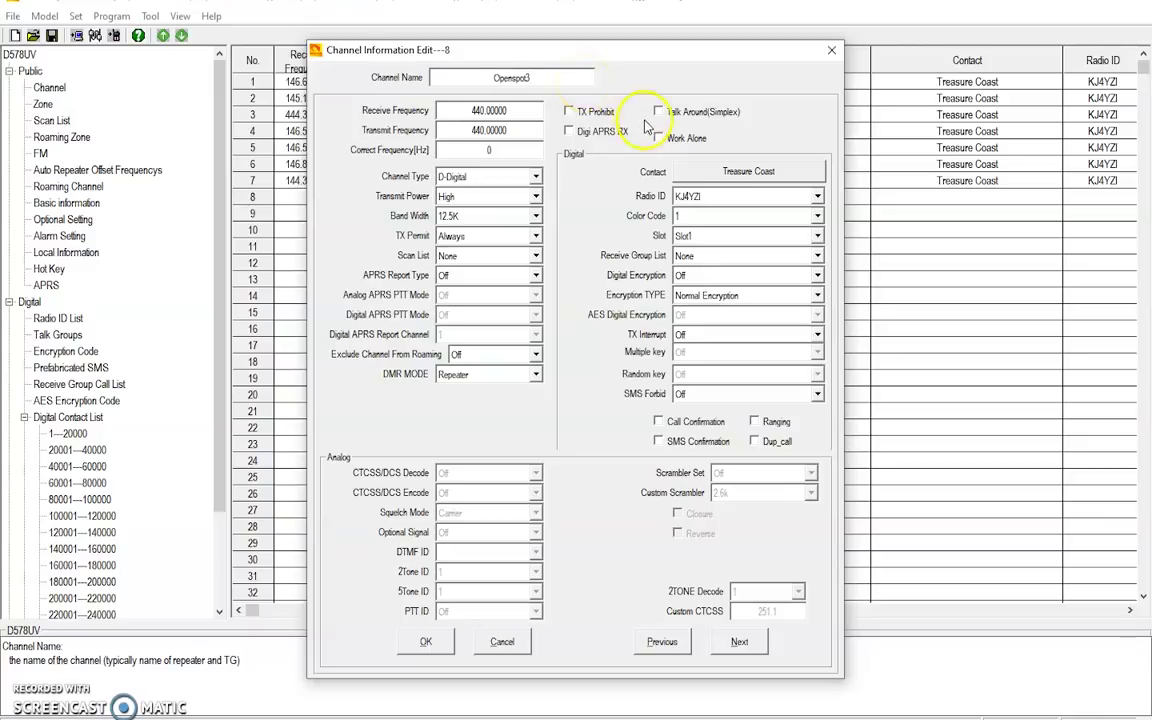
pyautogui.doubleClick(528, 110)
pyautogui.write('43')
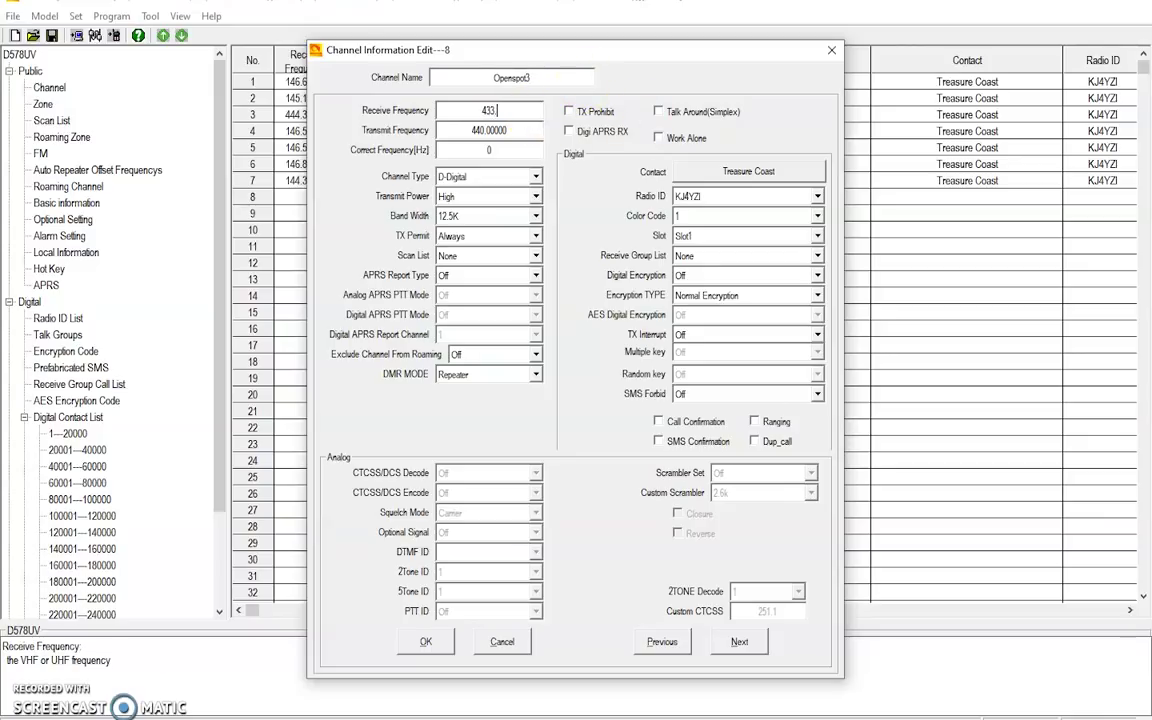
pyautogui.write('3.90000')
pyautogui.press('Tab')
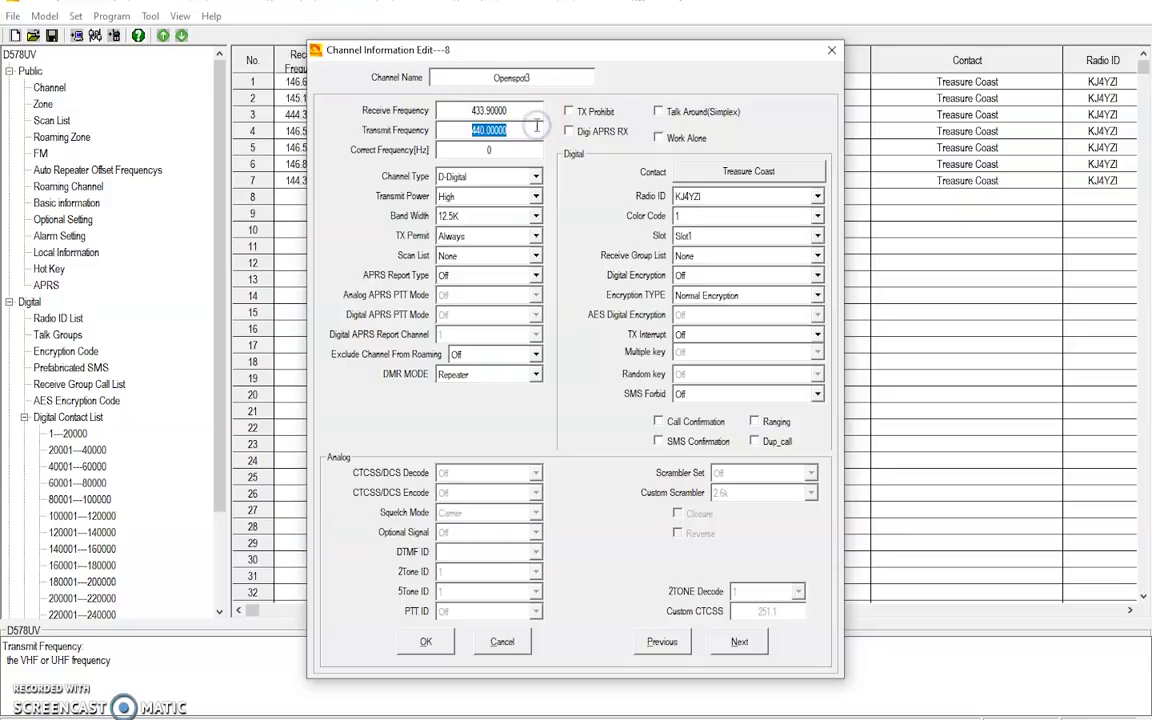
pyautogui.write('433')
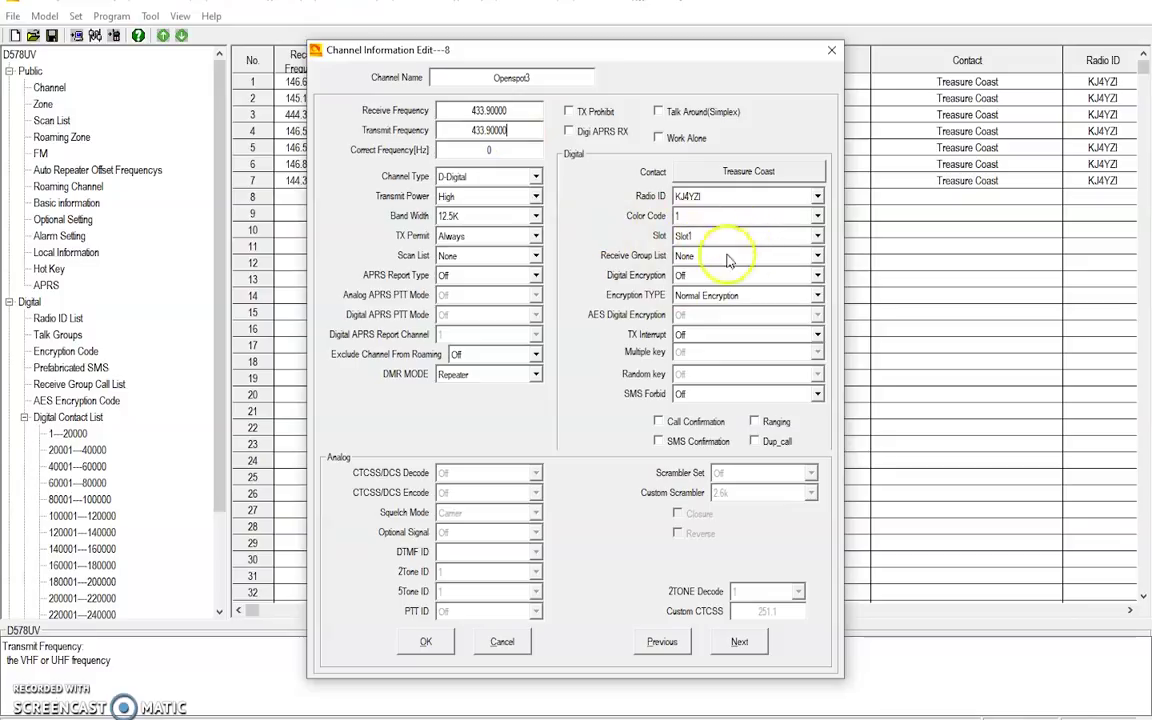
pyautogui.click(745, 256)
pyautogui.click(706, 287)
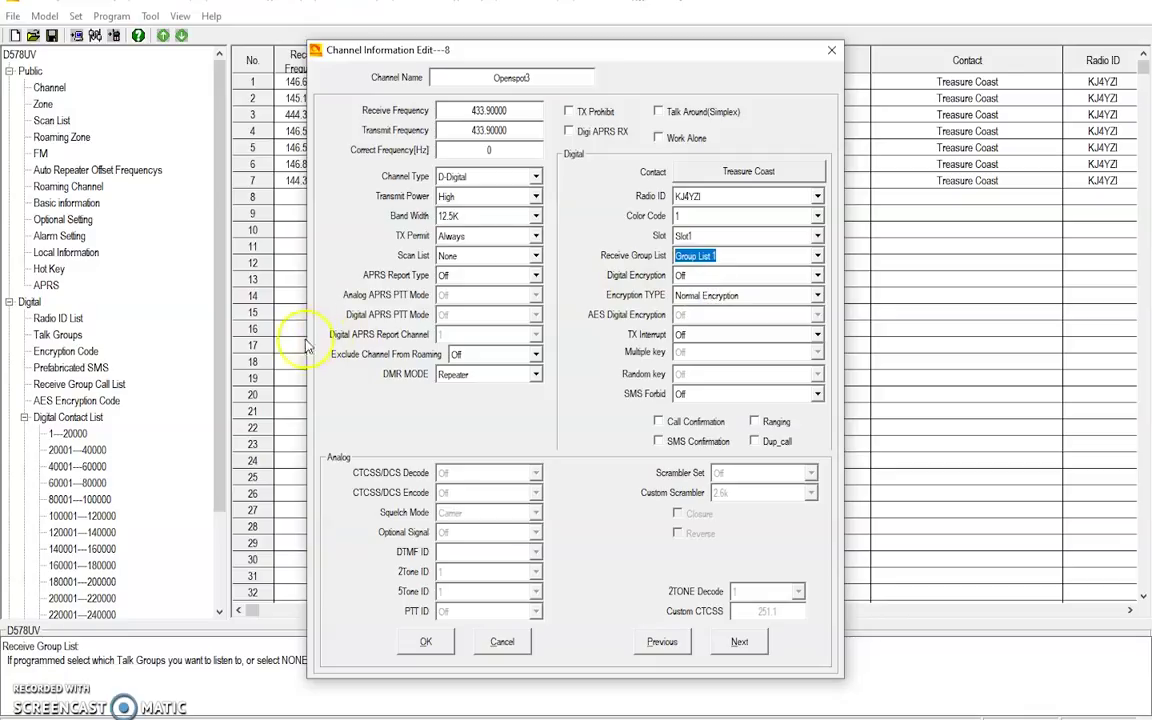
# Step: Save the Openspot3 channel, then create zone 5 'Hotspot' containing only Openspot3
pyautogui.click(426, 641)
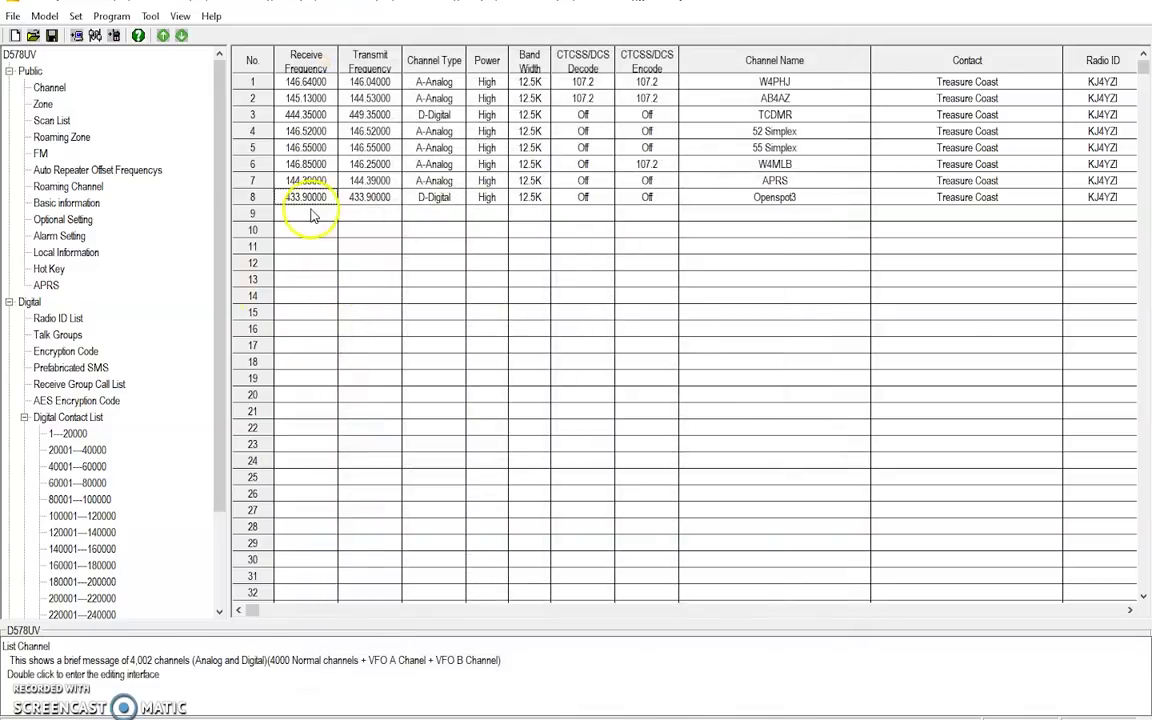
pyautogui.doubleClick(44, 104)
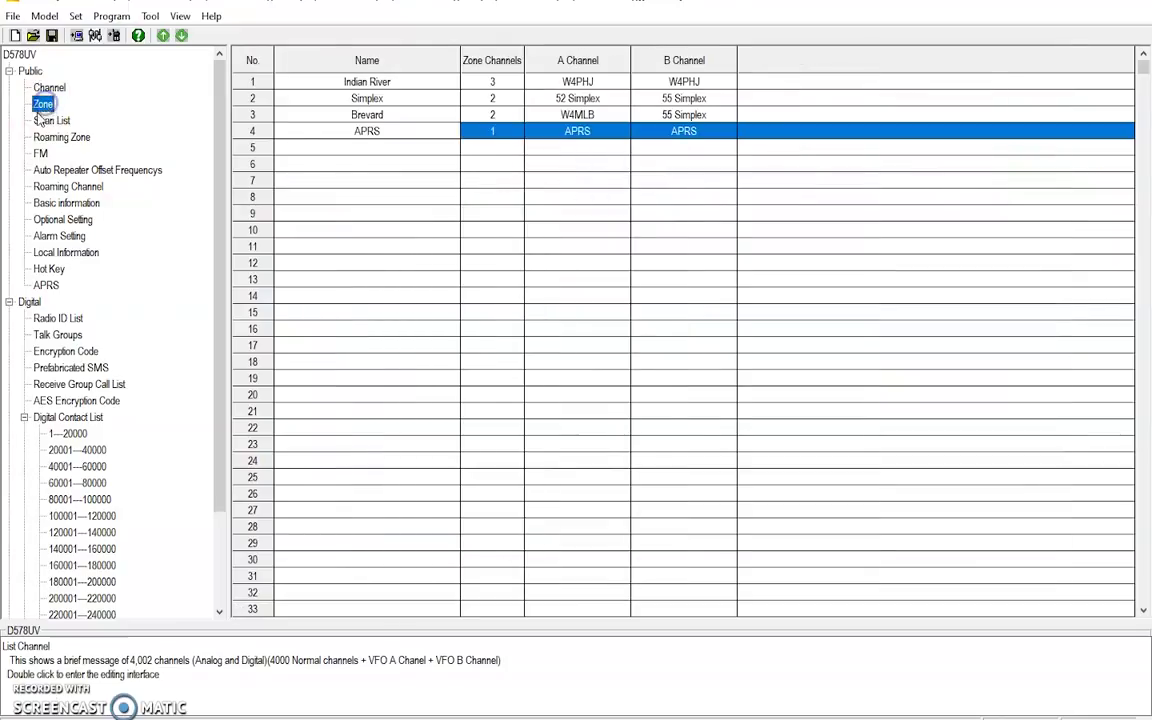
pyautogui.doubleClick(367, 147)
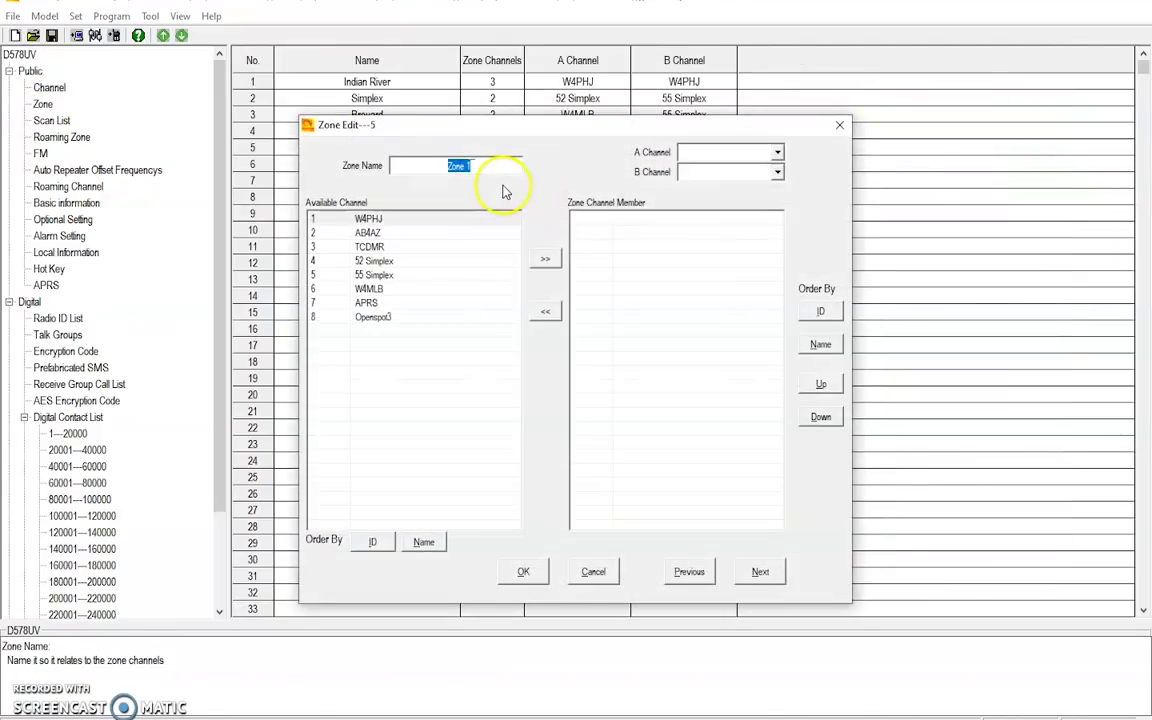
pyautogui.write('Hotspot')
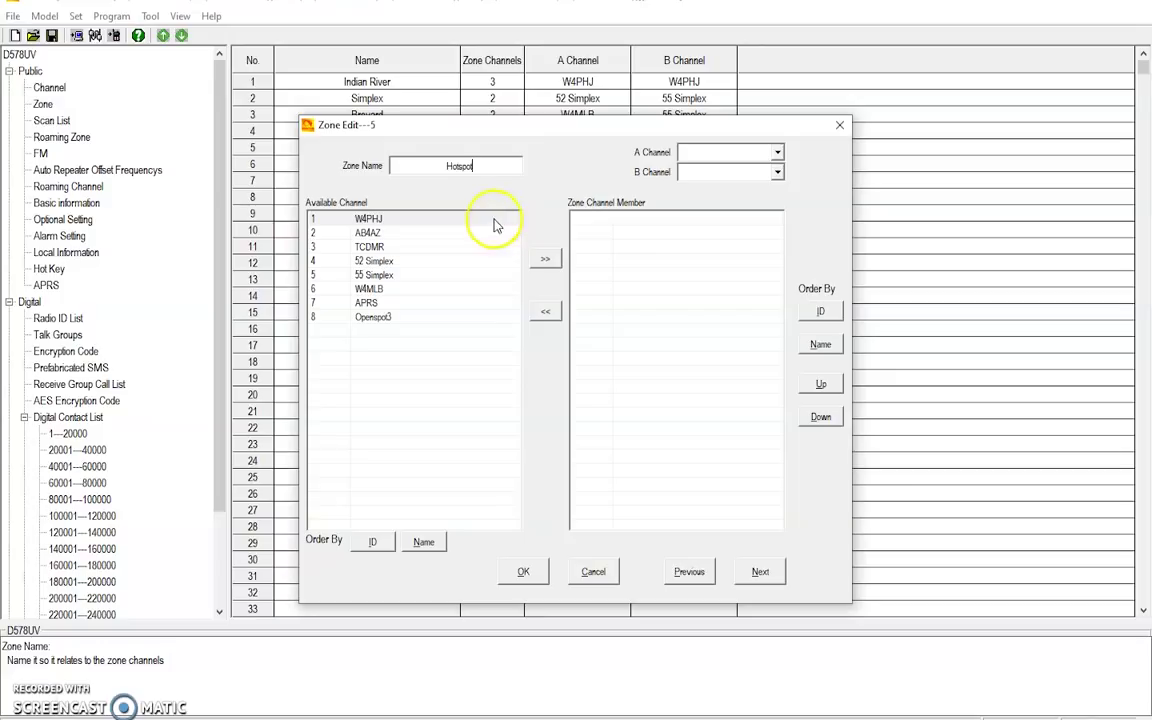
pyautogui.click(379, 320)
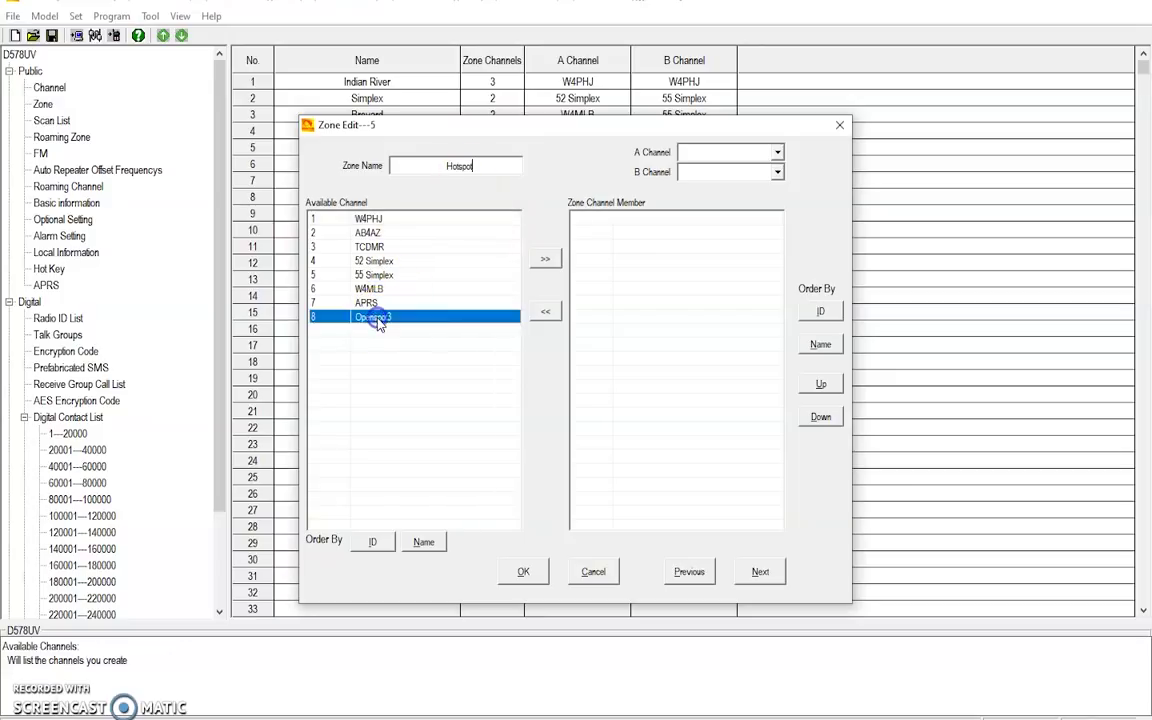
pyautogui.click(545, 259)
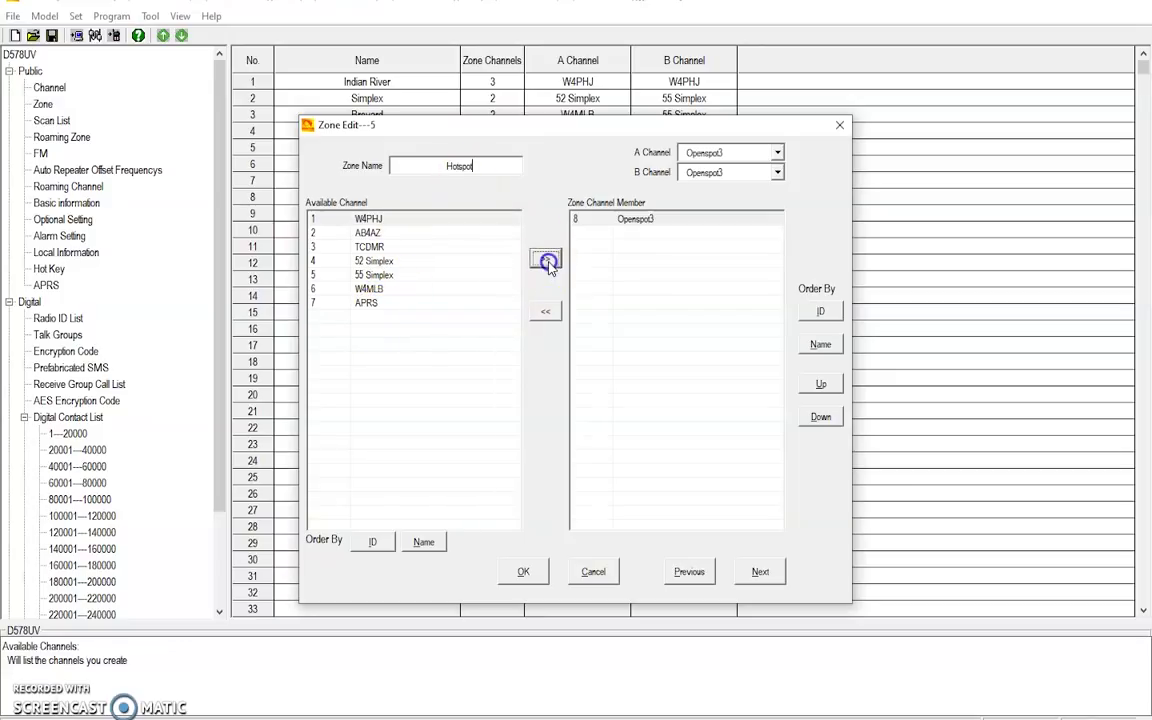
pyautogui.click(523, 572)
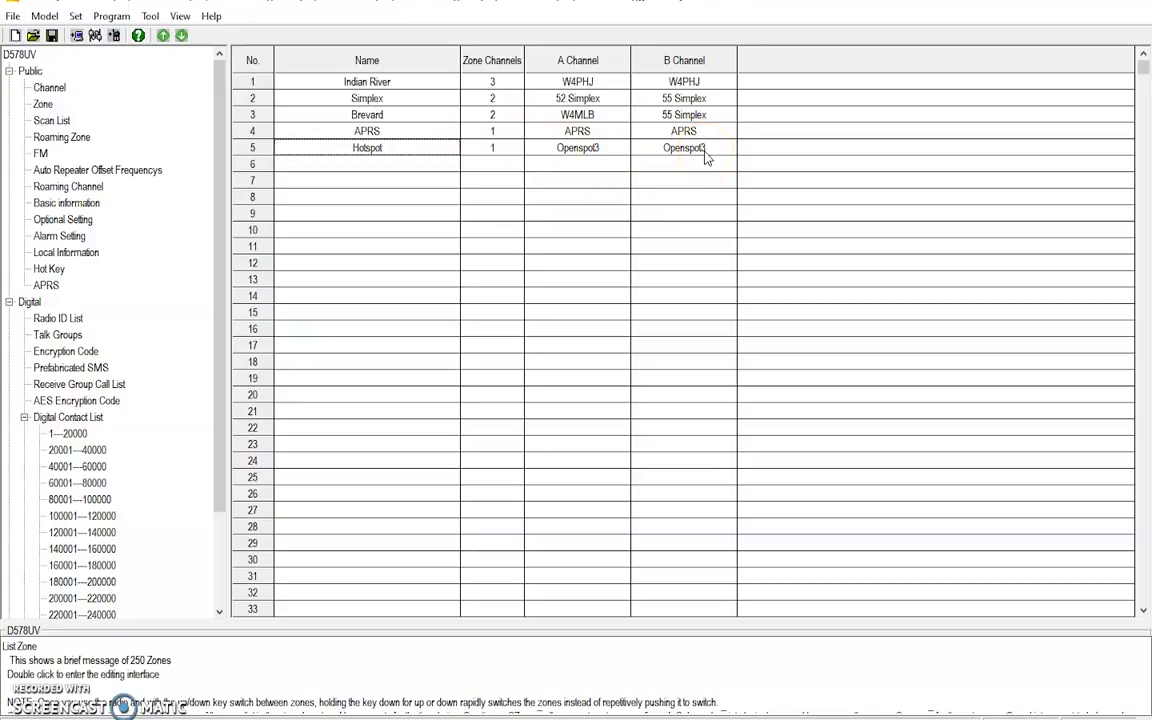
pyautogui.click(370, 176)
pyautogui.click(373, 168)
pyautogui.click(372, 181)
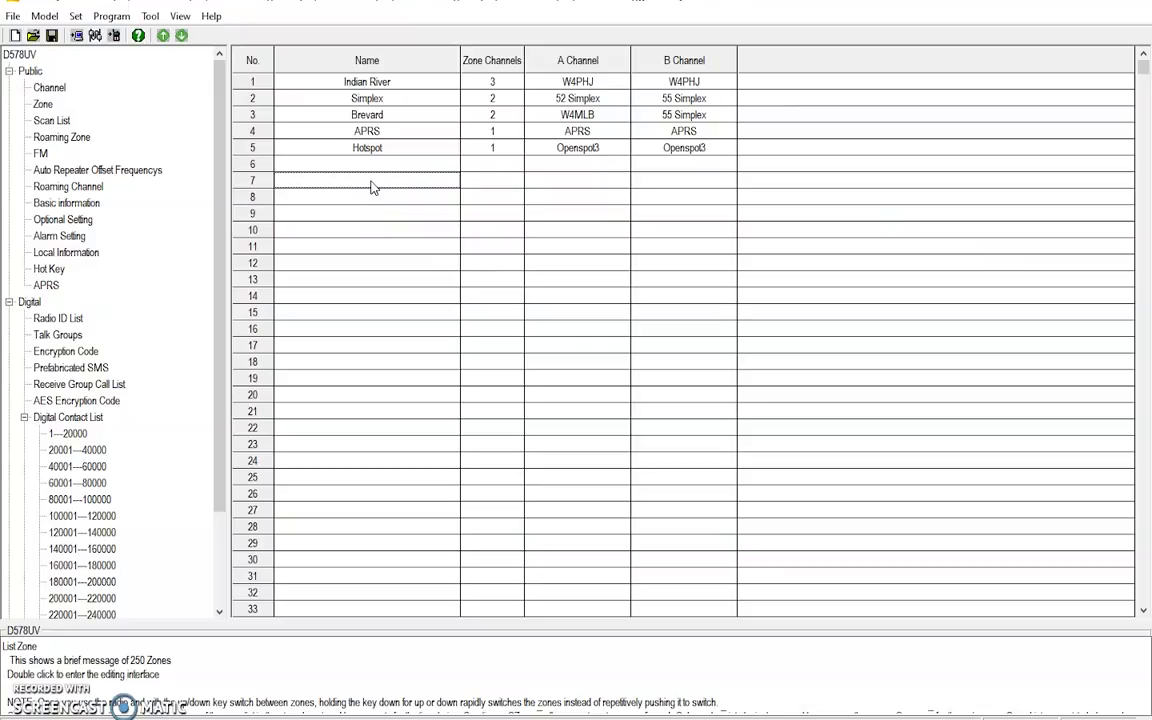
pyautogui.click(366, 198)
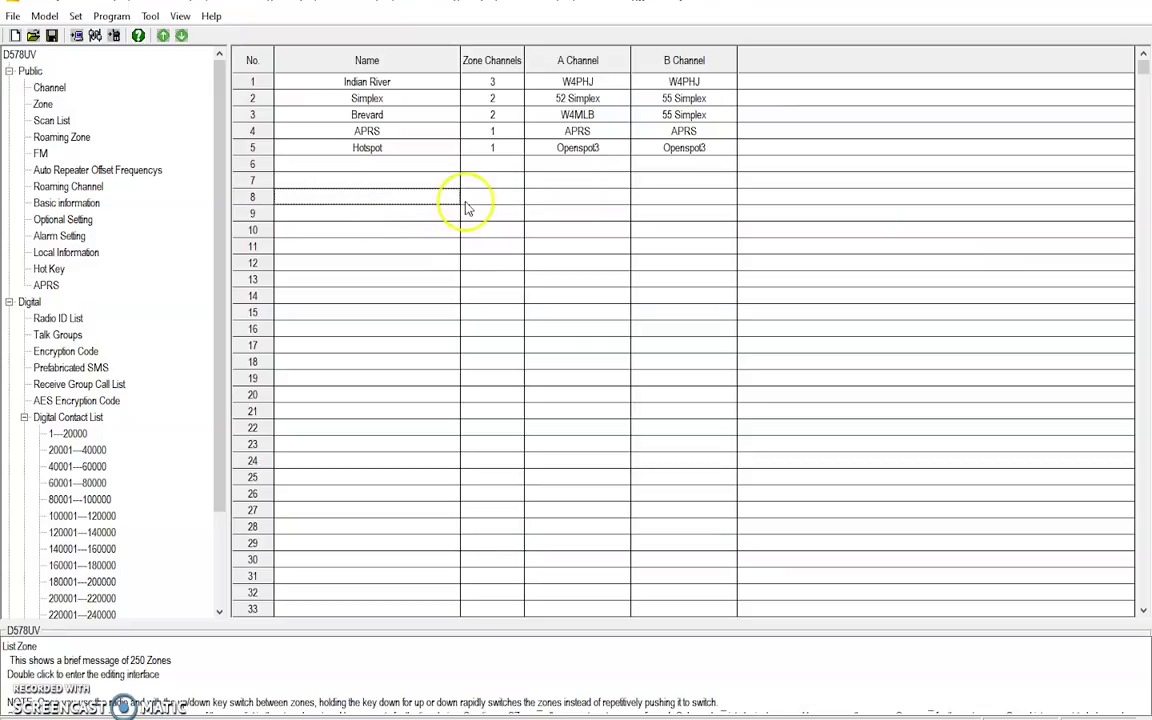
pyautogui.click(373, 213)
pyautogui.click(365, 230)
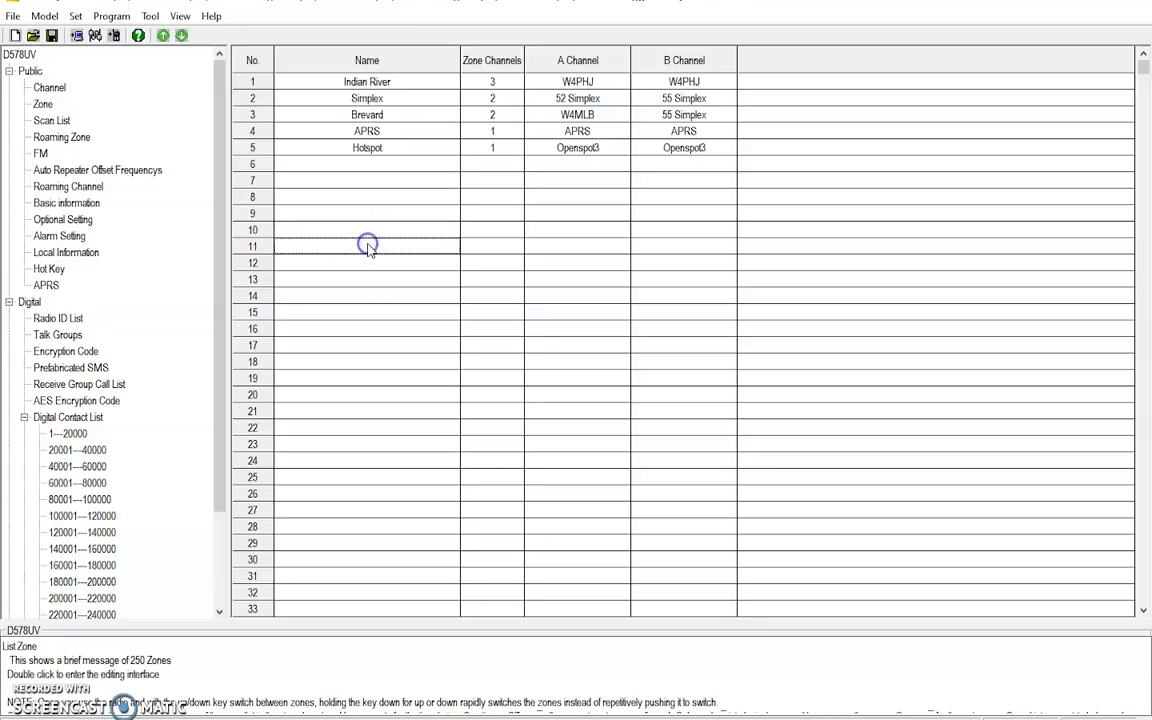
pyautogui.click(396, 254)
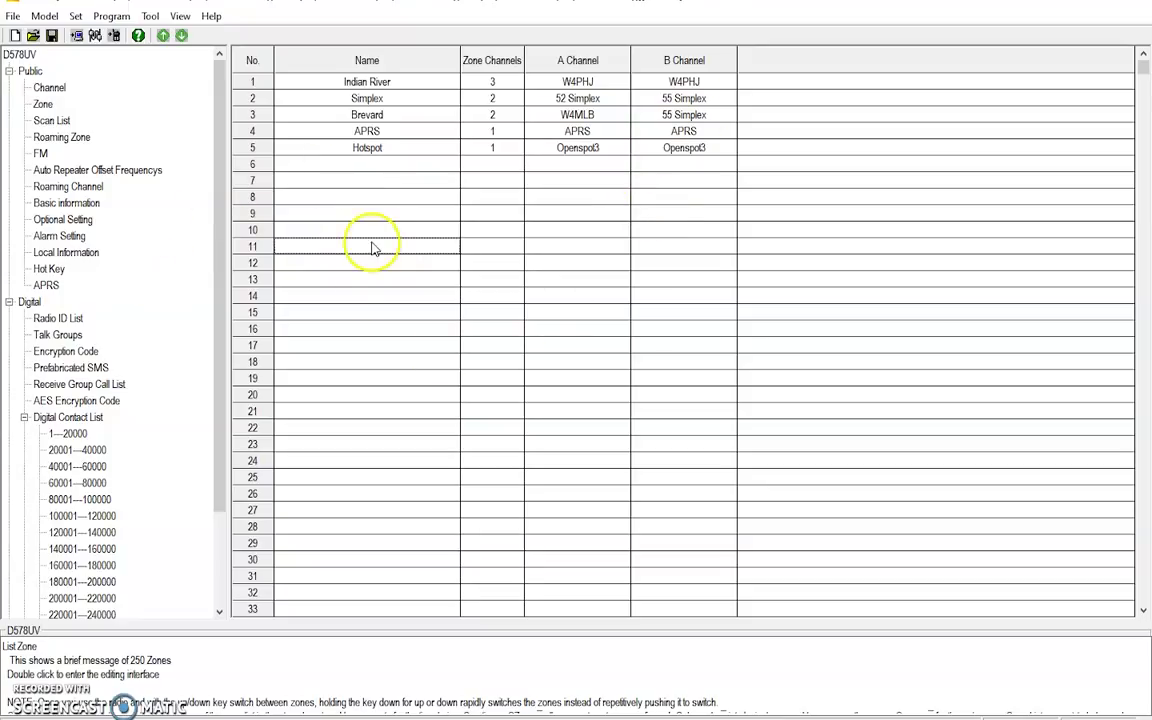
pyautogui.click(370, 115)
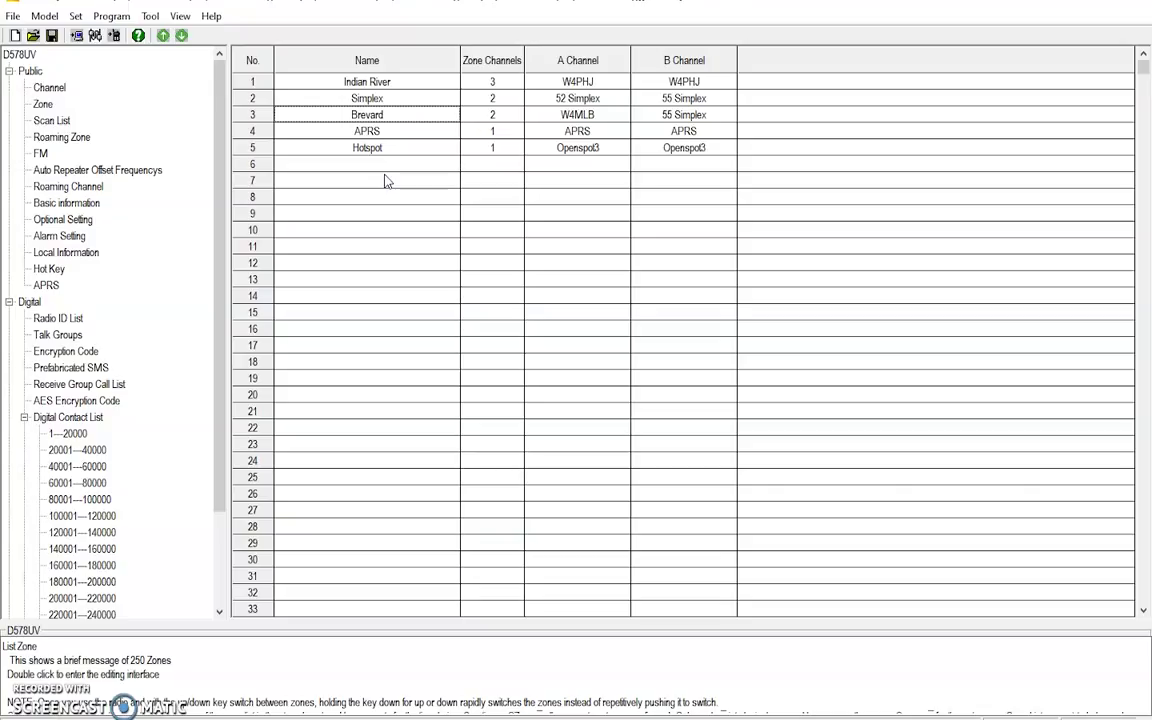
pyautogui.click(378, 84)
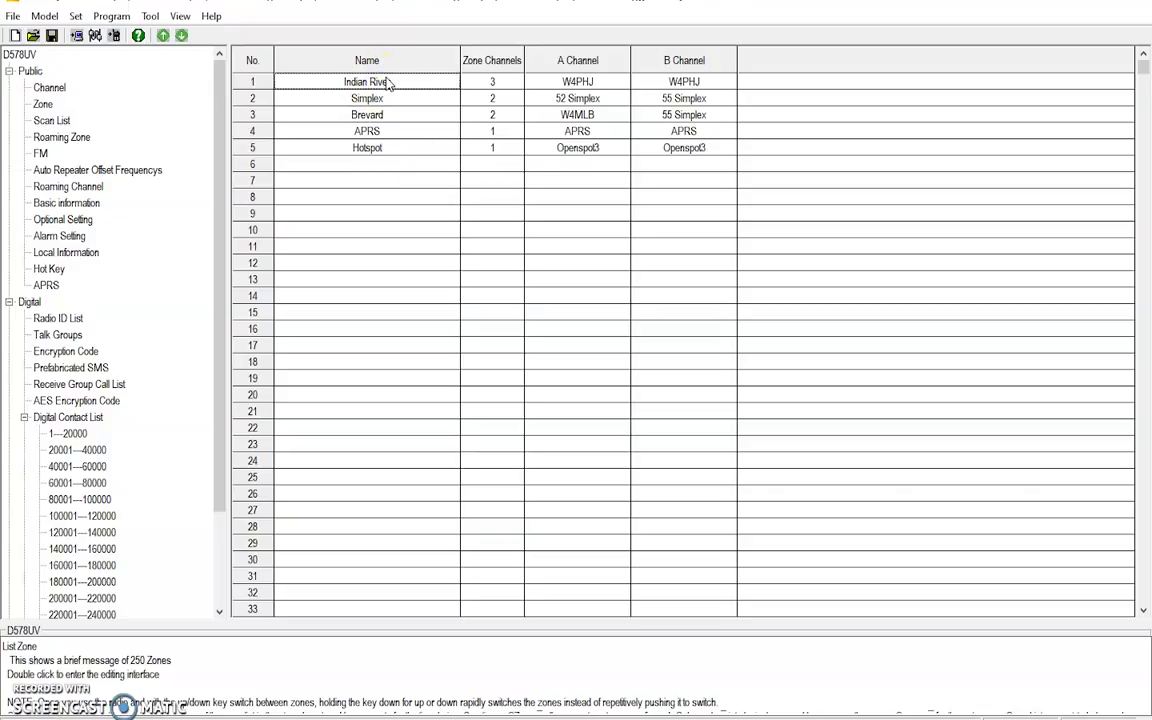
pyautogui.click(377, 88)
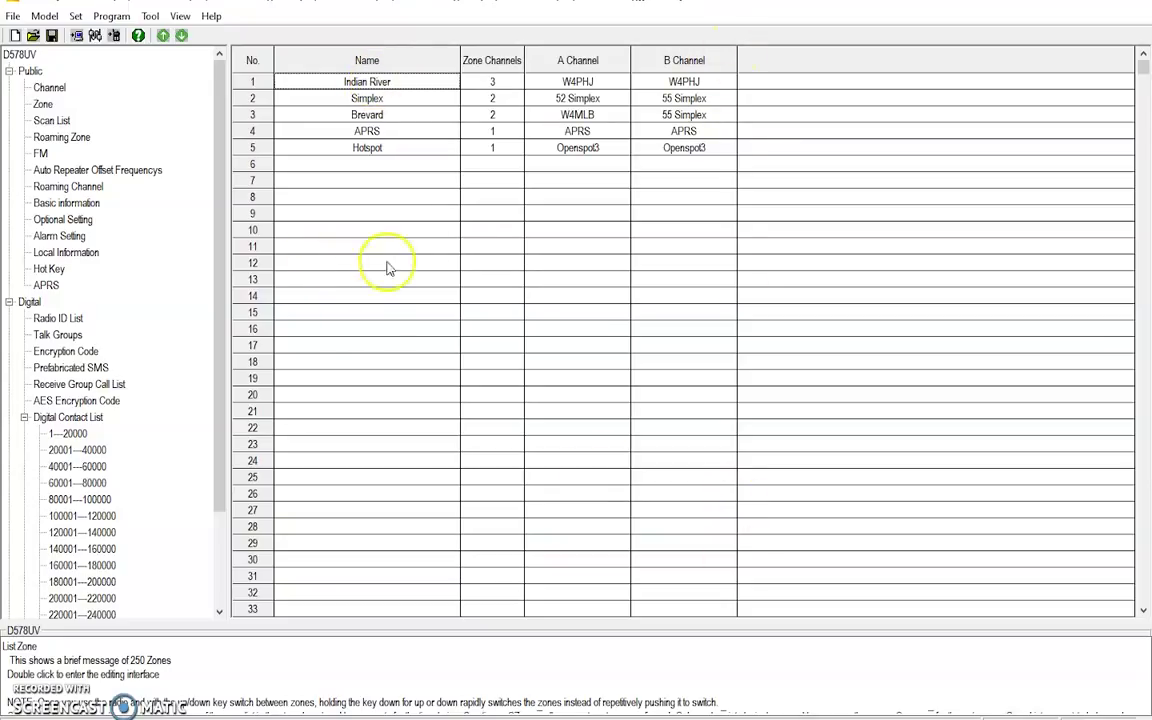
pyautogui.click(49, 88)
# Step: Display the talk groups 31123 Treasure Coast, 3148 Texas3148 and 3171 Colorado3171
pyautogui.click(43, 104)
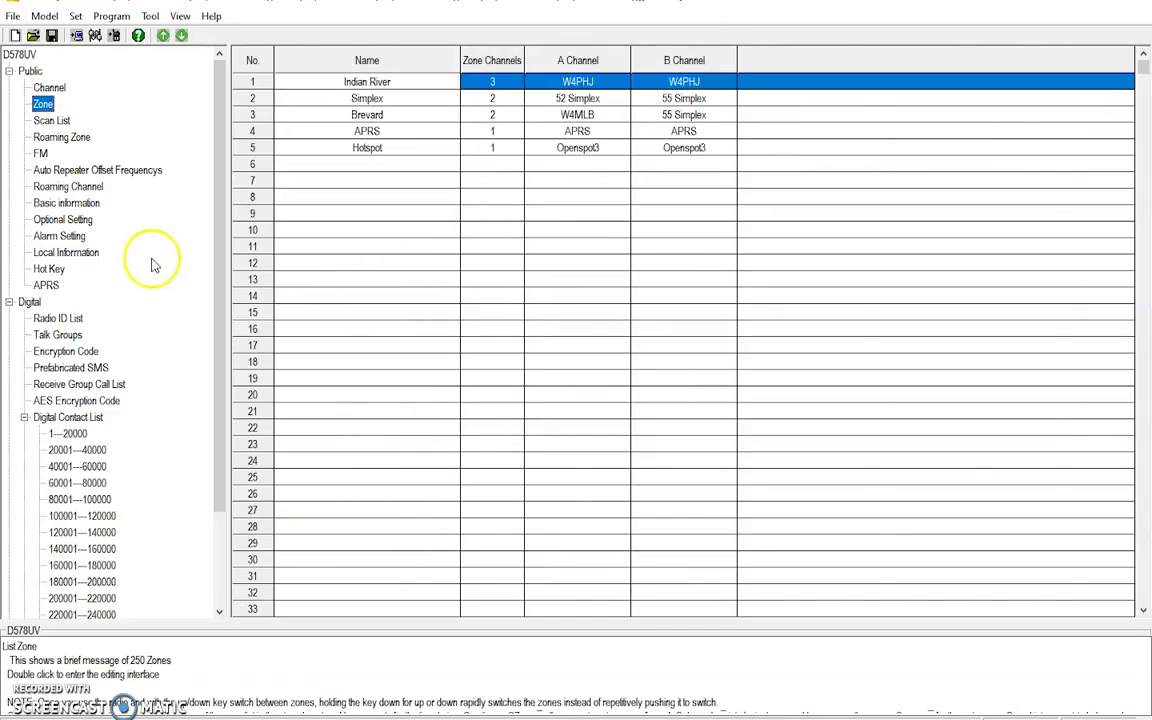
pyautogui.click(70, 336)
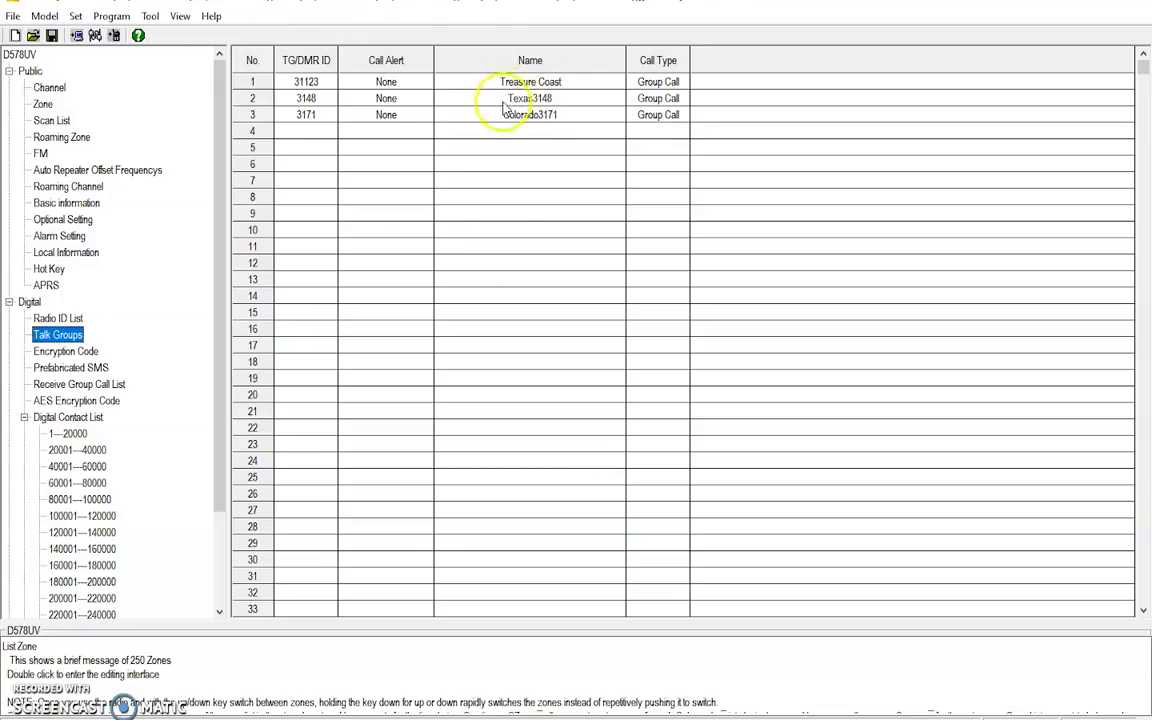
pyautogui.click(307, 99)
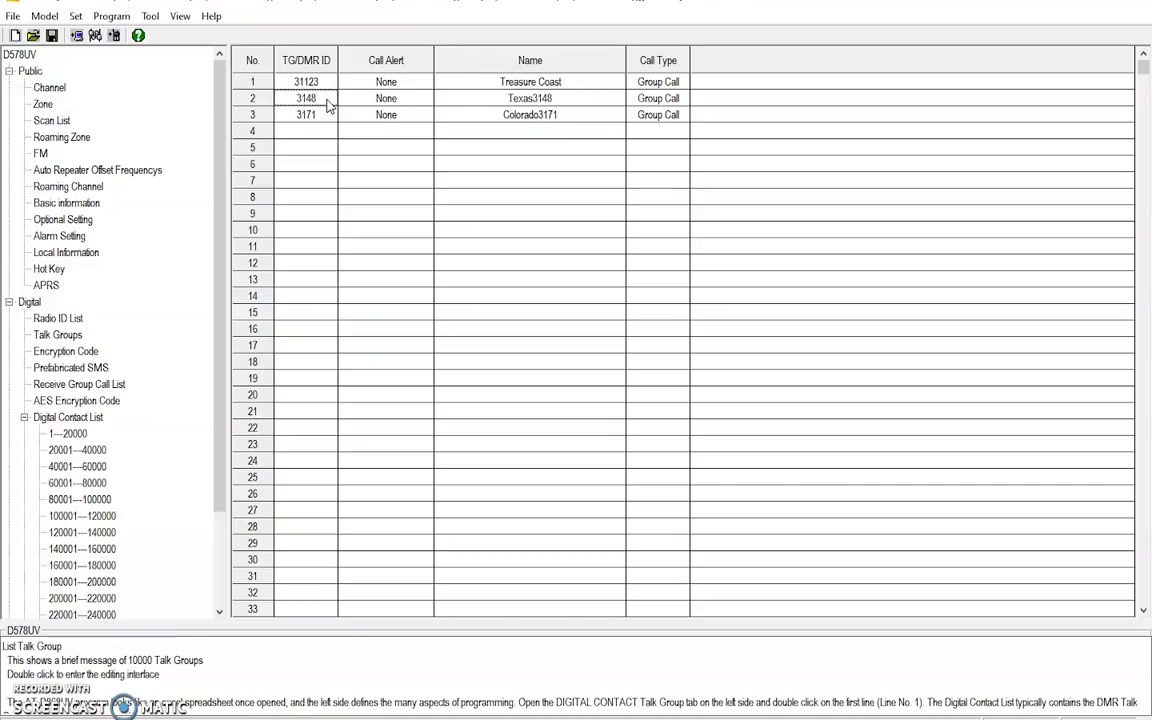
pyautogui.click(327, 104)
pyautogui.click(380, 260)
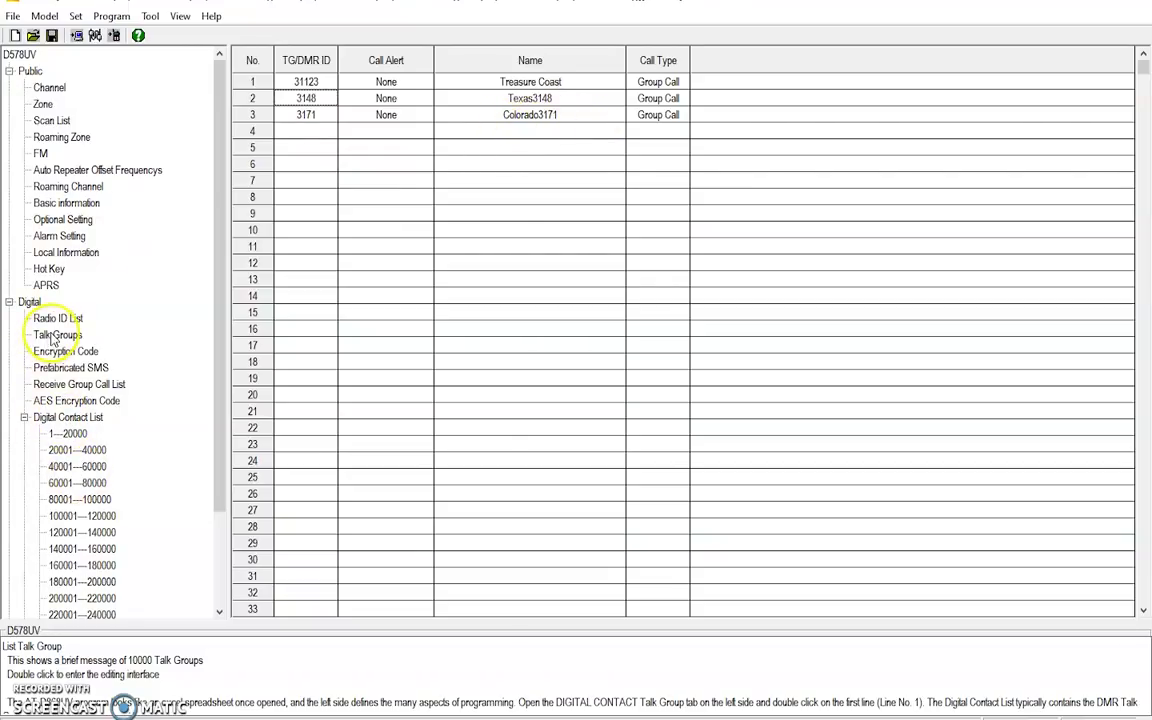
# Step: Add talk group 'Worldwide' with ID 1 as a group call in row 4
pyautogui.doubleClick(307, 130)
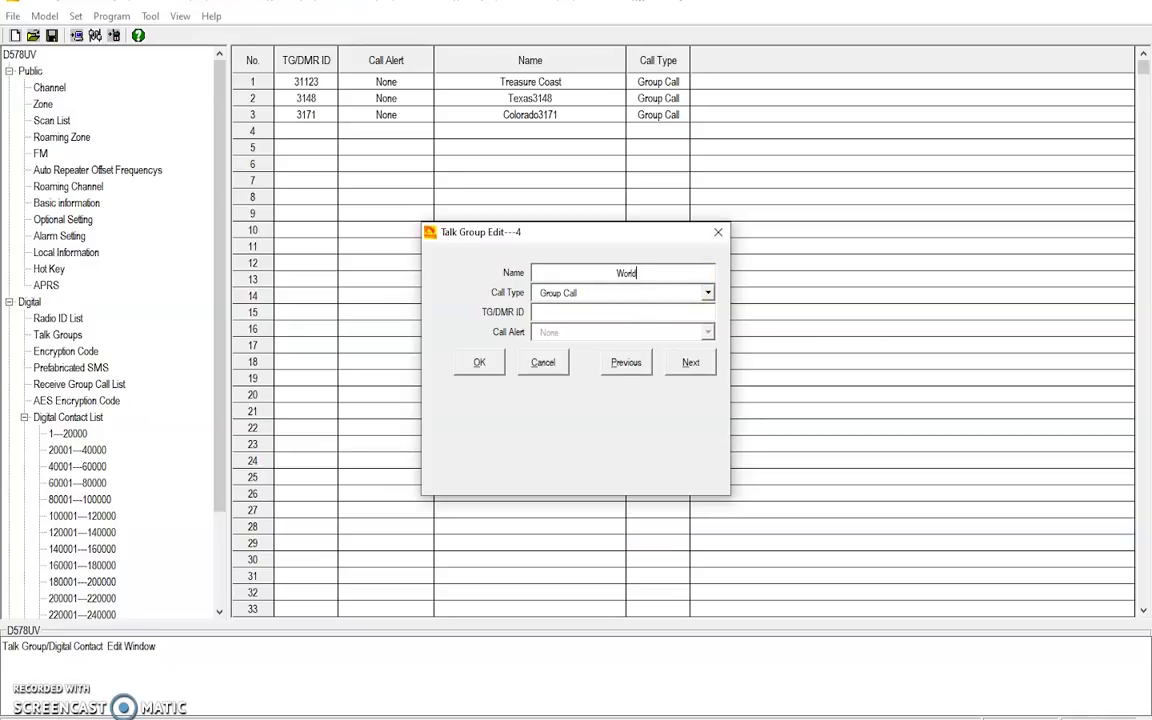
pyautogui.write('Worldwide')
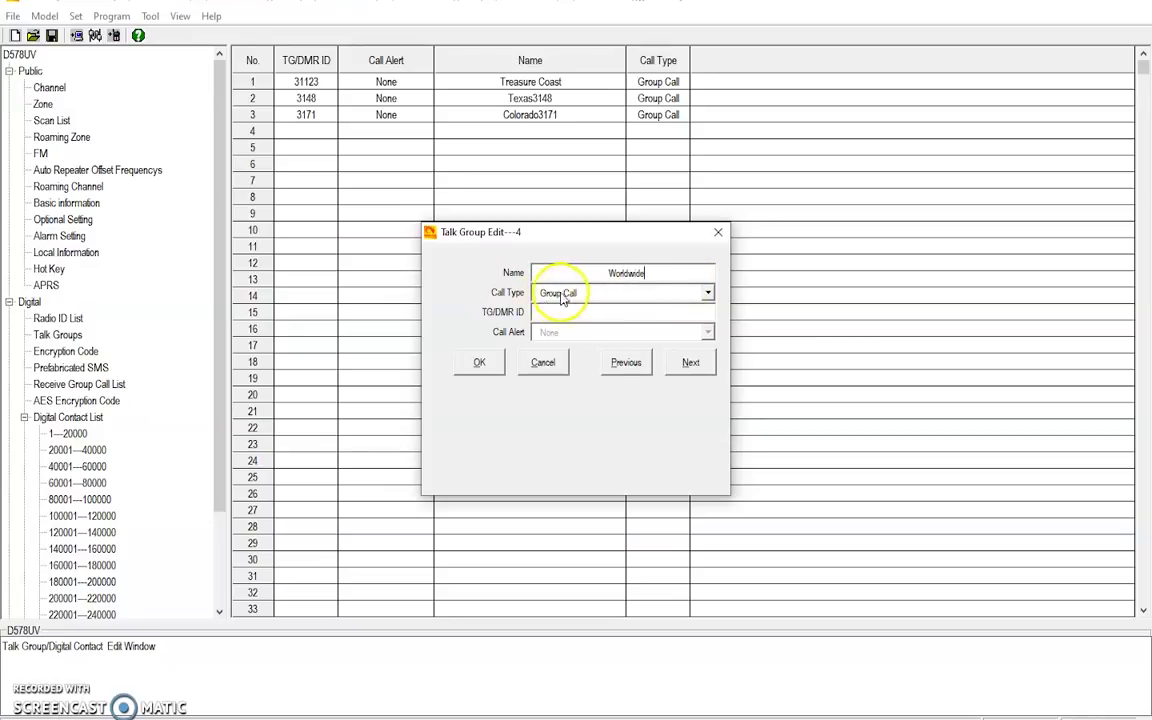
pyautogui.click(568, 314)
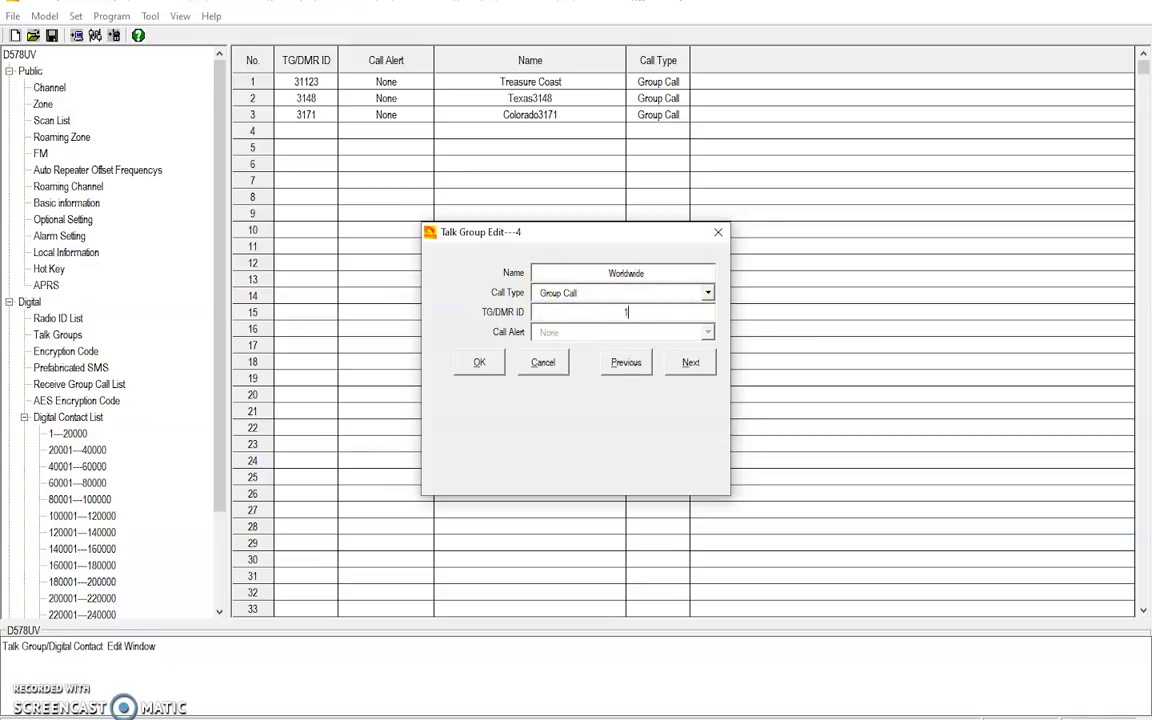
pyautogui.click(479, 365)
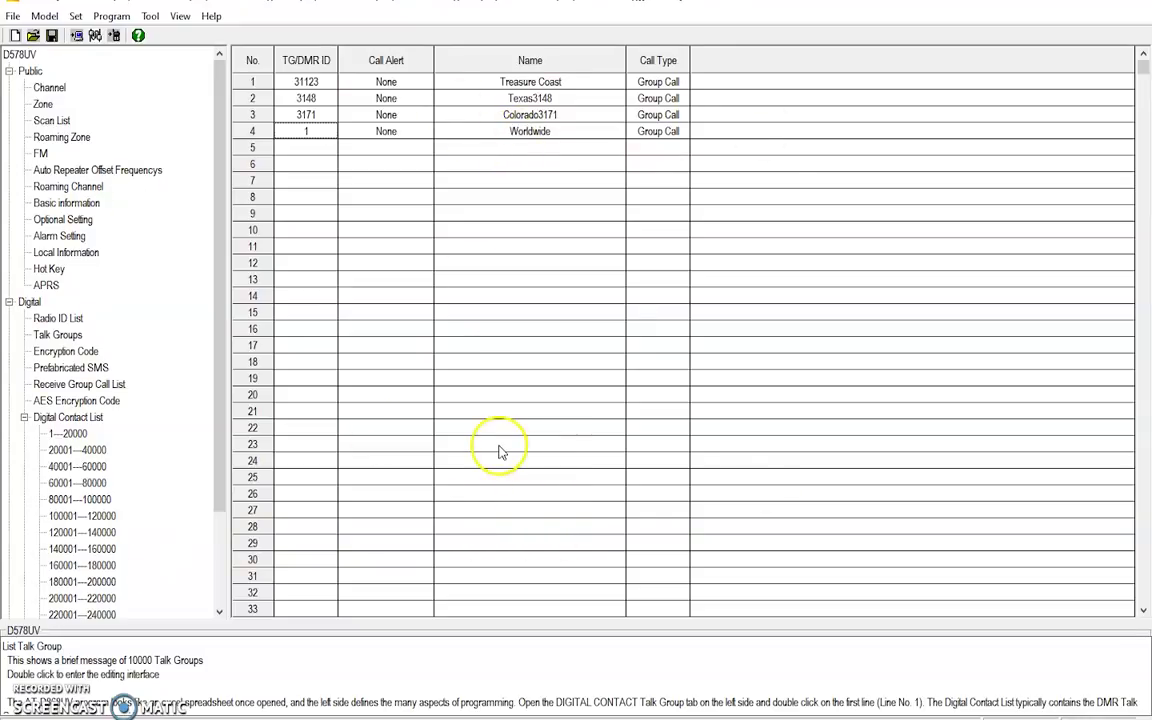
pyautogui.click(52, 100)
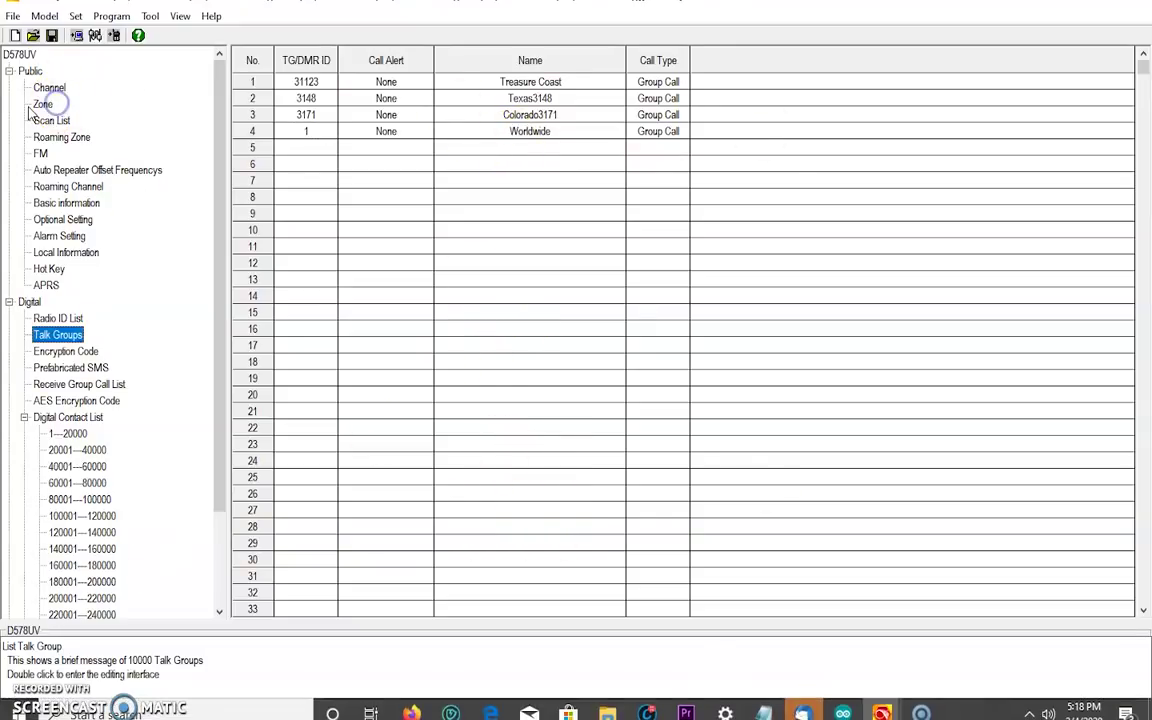
pyautogui.click(43, 104)
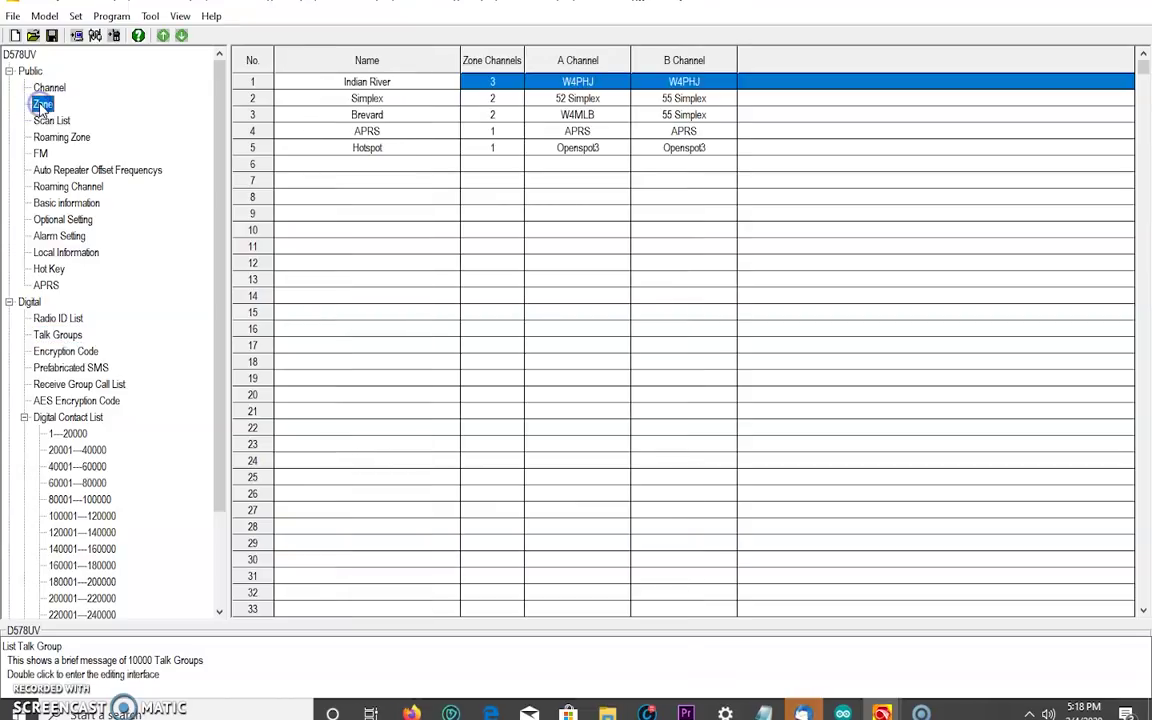
pyautogui.doubleClick(372, 84)
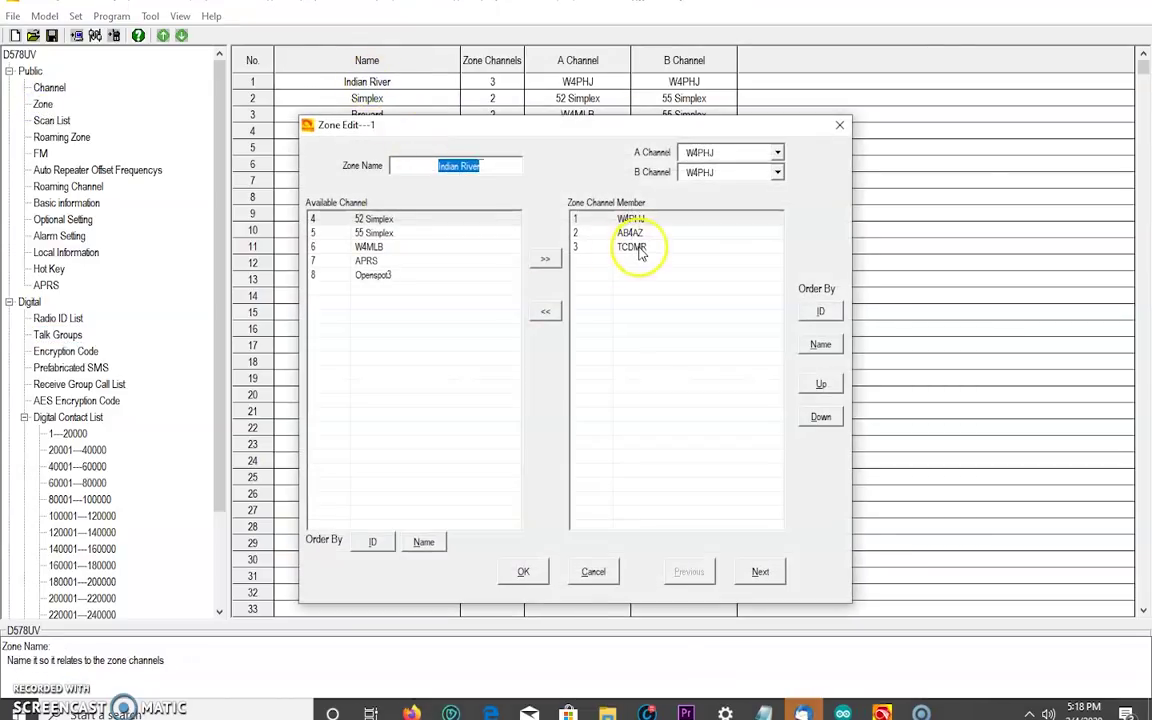
pyautogui.click(638, 248)
pyautogui.click(590, 571)
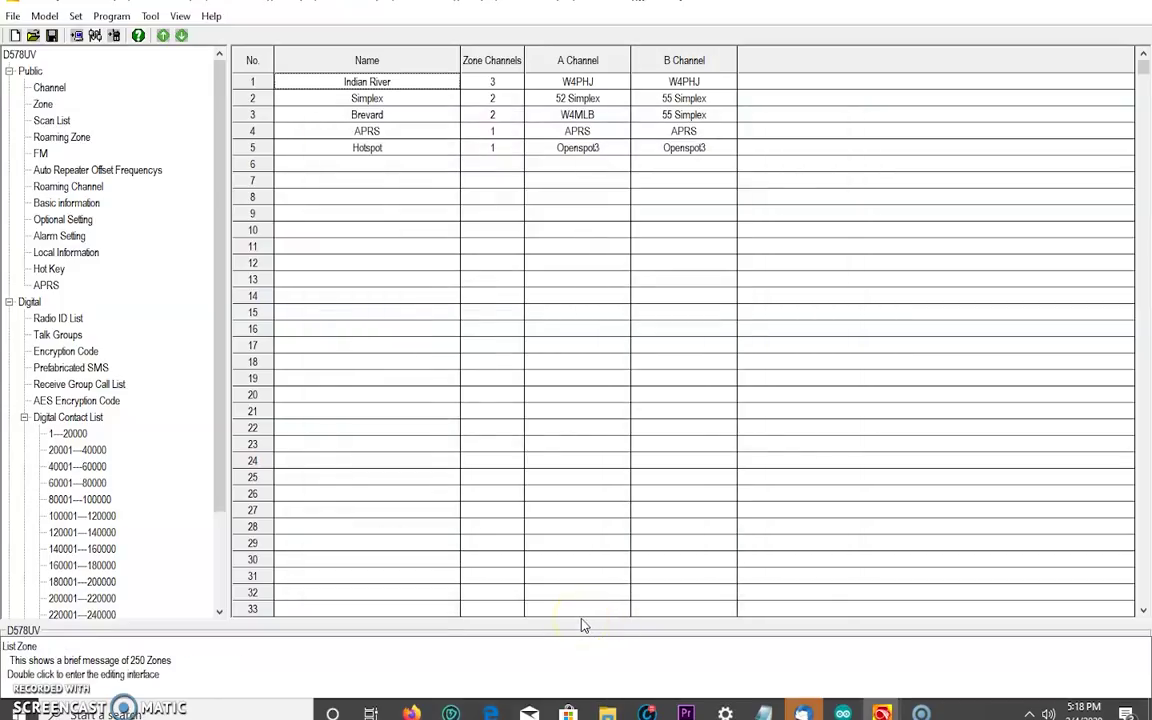
pyautogui.click(55, 336)
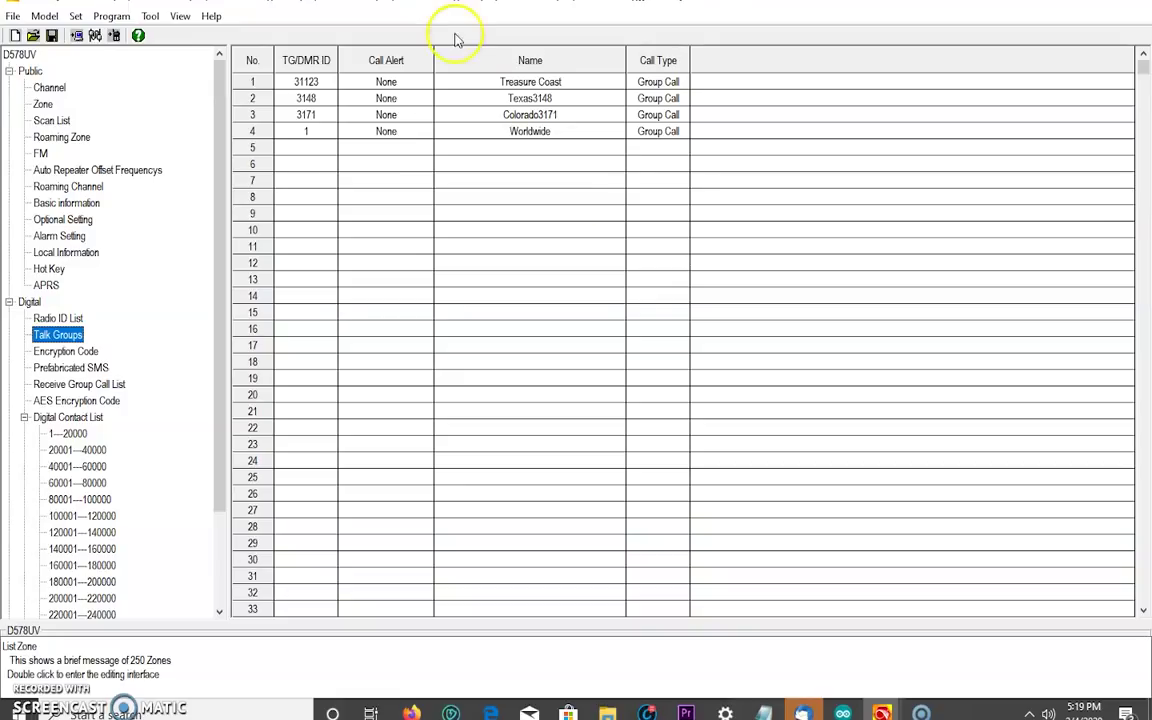
# Step: Look over the existing talk group entries, including Colorado3171
pyautogui.click(512, 101)
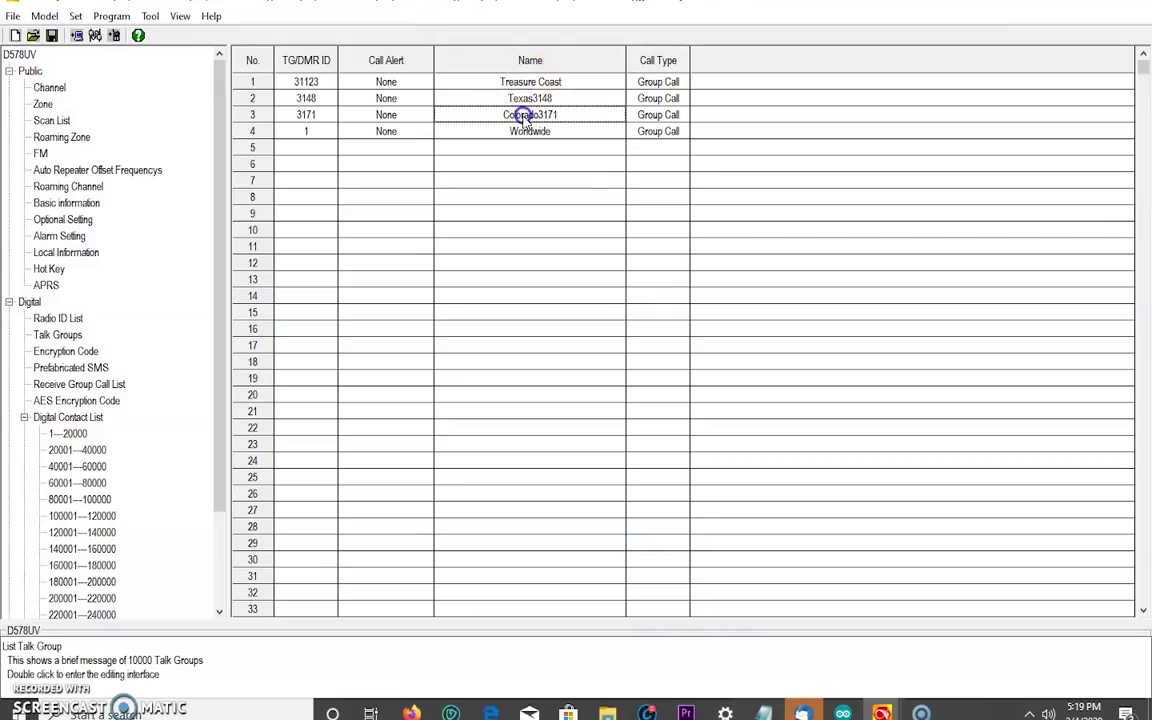
pyautogui.click(303, 85)
pyautogui.click(308, 97)
pyautogui.click(318, 116)
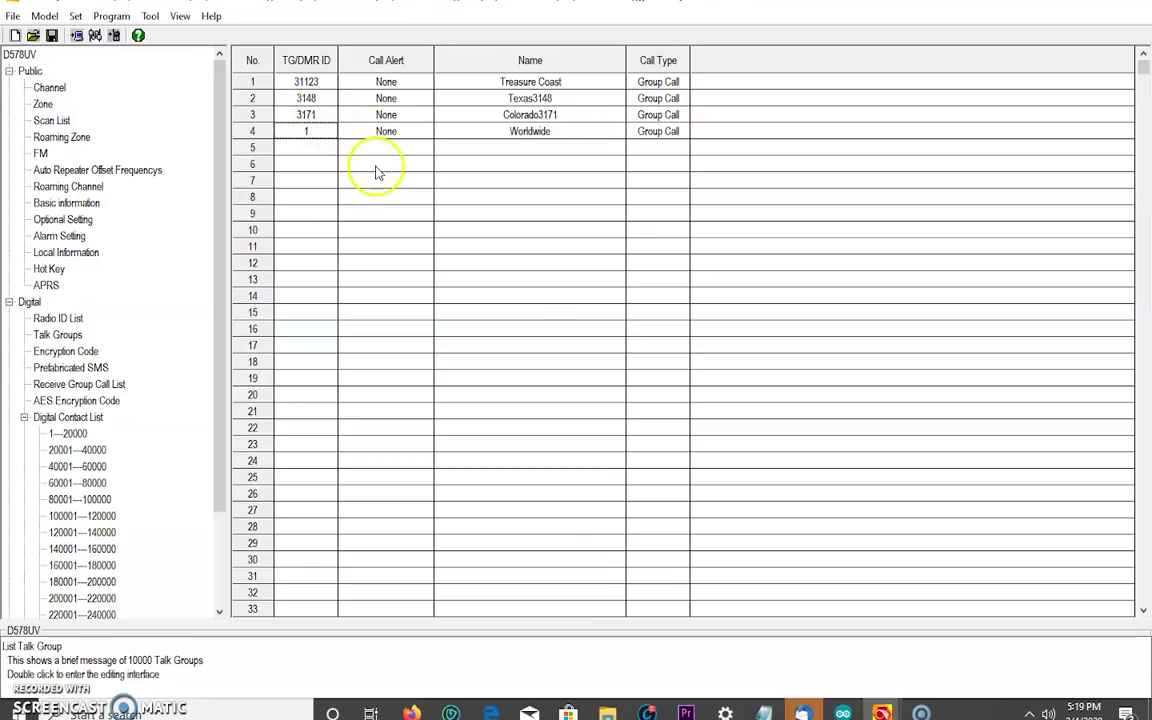
# Step: Add talk group 'TAC310' with ID 310 as a group call in row 5
pyautogui.doubleClick(295, 148)
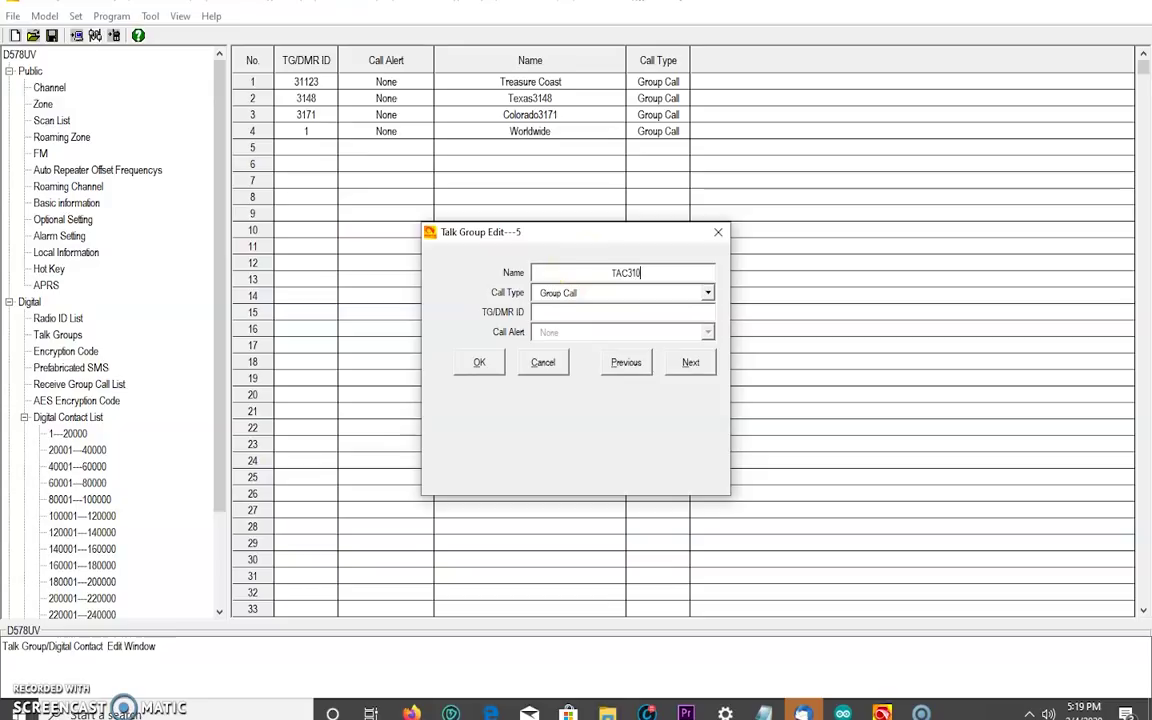
pyautogui.click(598, 313)
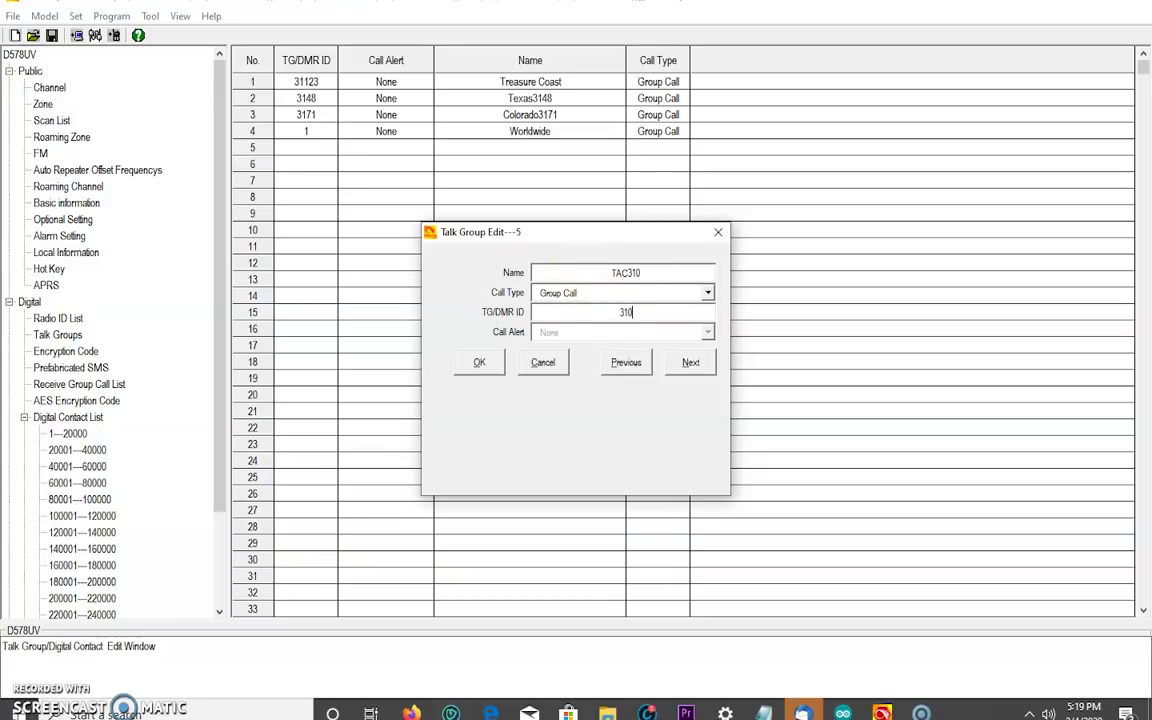
pyautogui.click(479, 363)
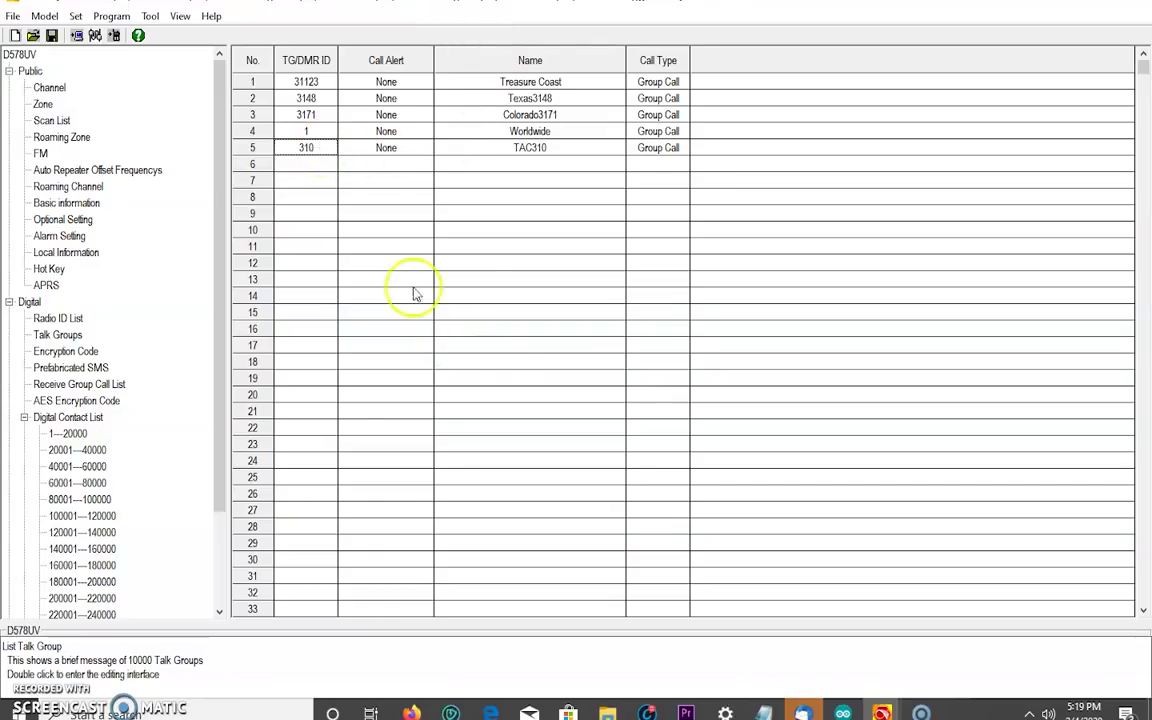
# Step: Check the channel and zone lists, then return to the five talk groups
pyautogui.click(46, 89)
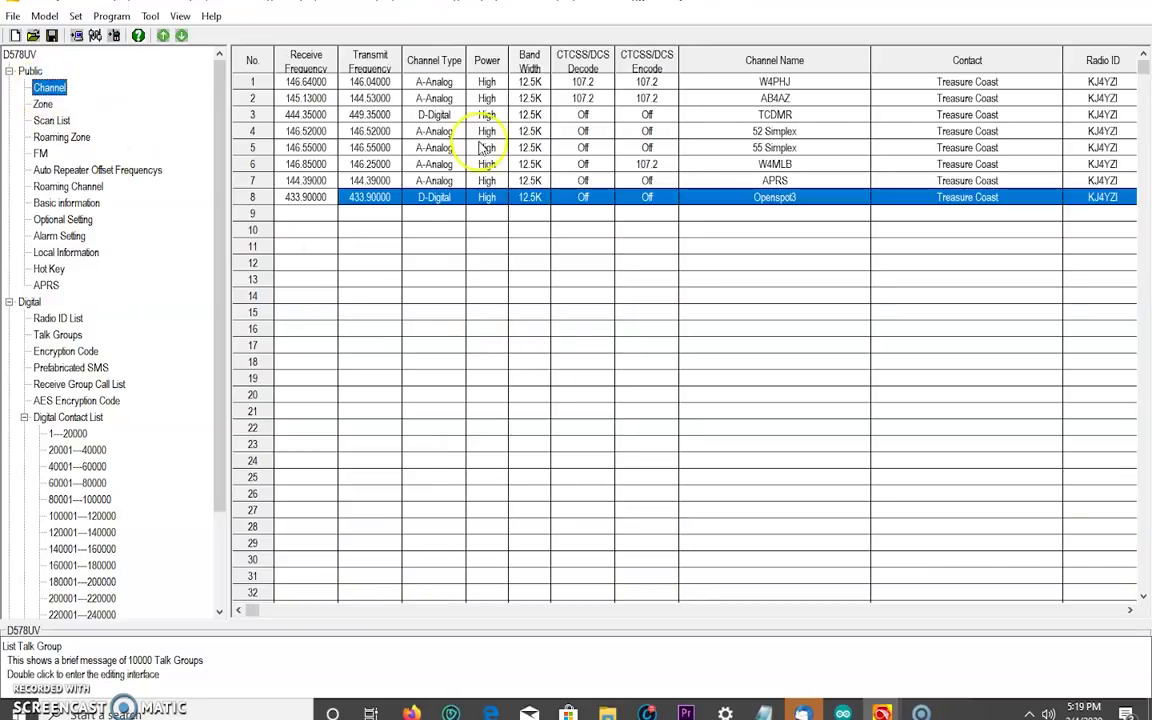
pyautogui.click(440, 97)
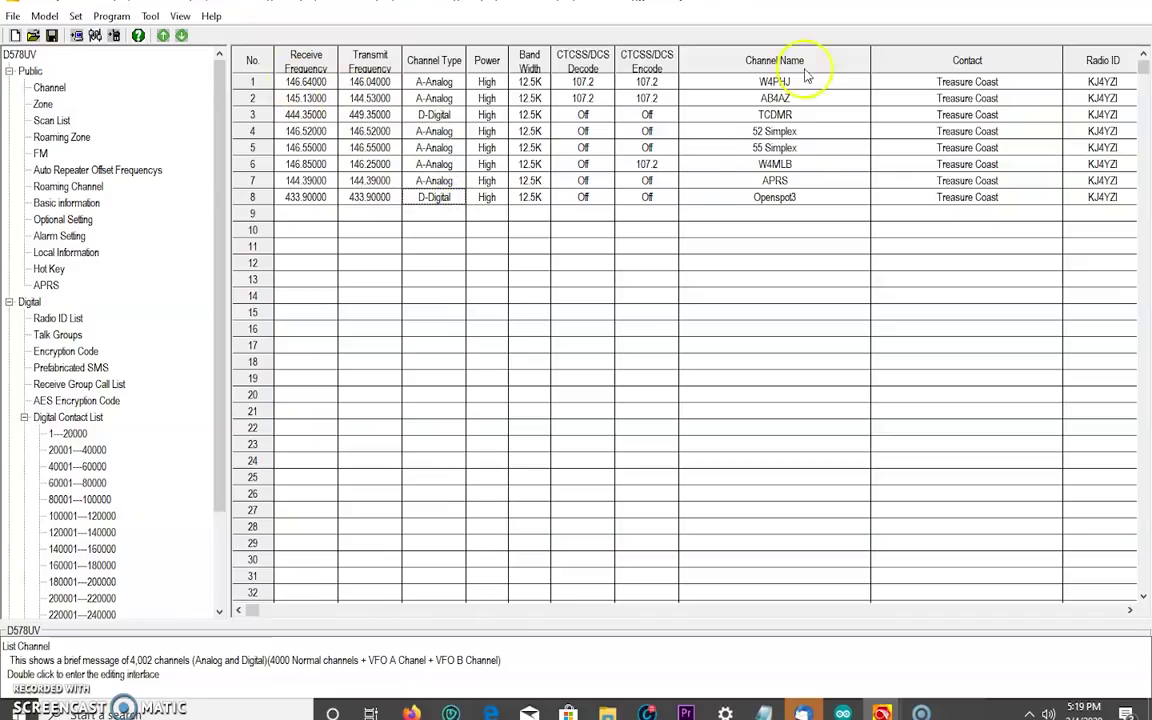
pyautogui.click(40, 105)
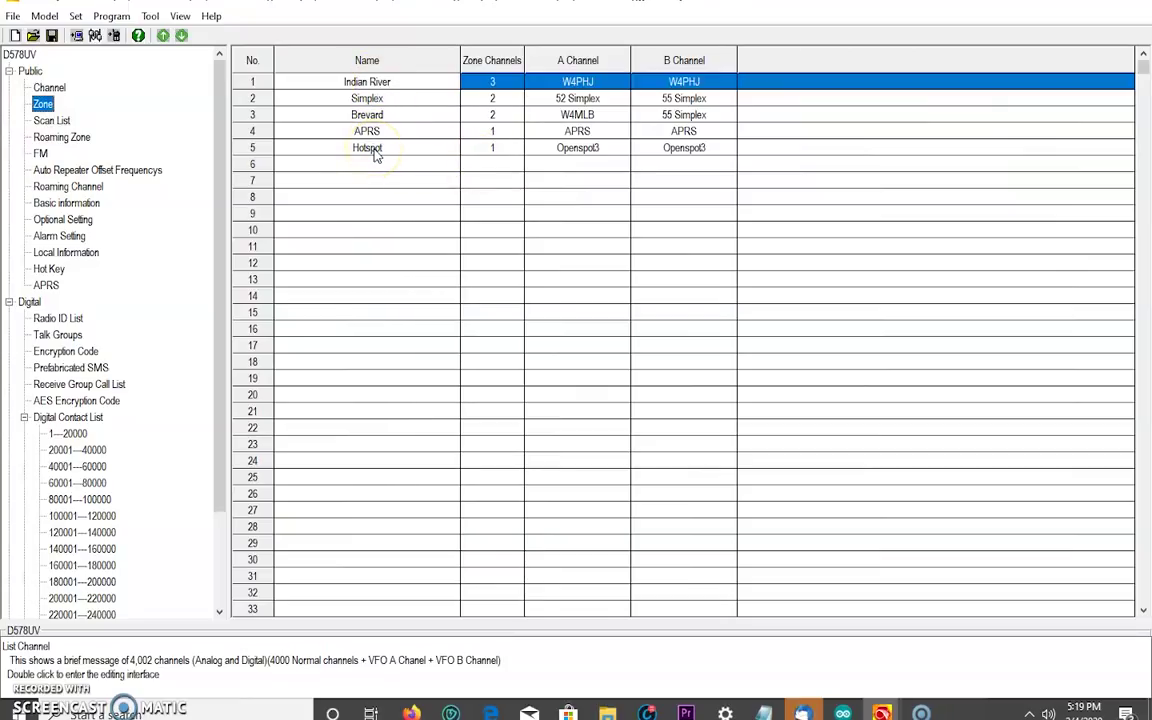
pyautogui.click(58, 337)
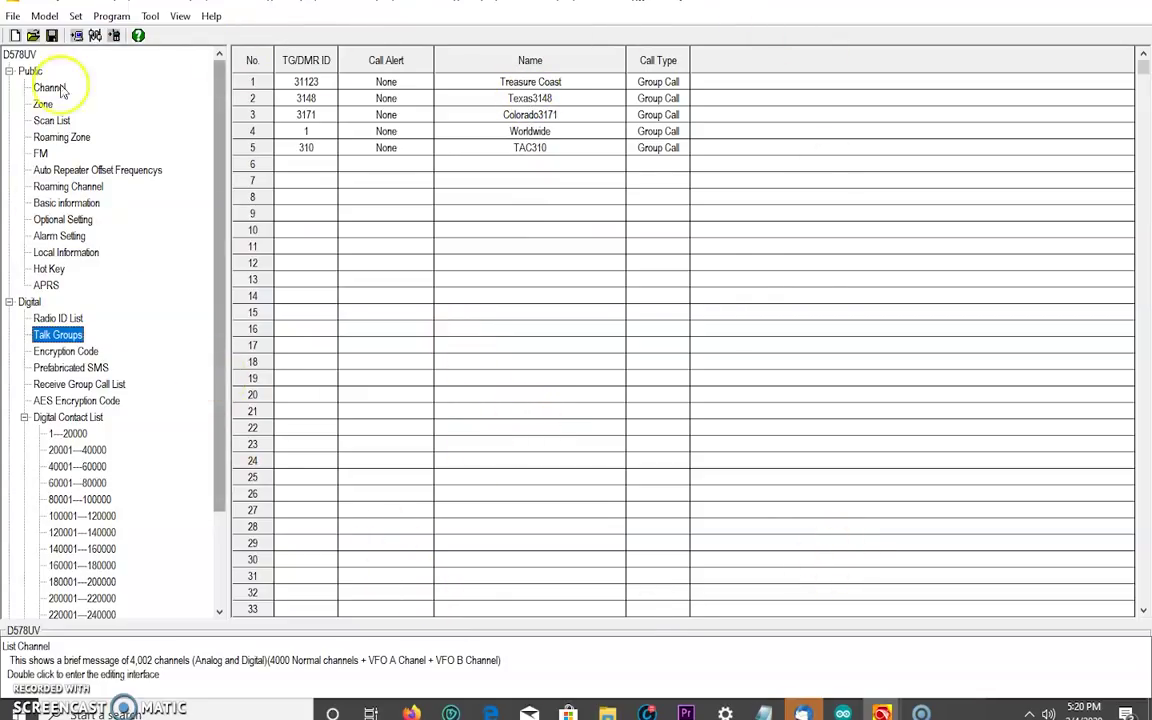
# Step: Open the other user's .rdt codeplug file from the Downloads folder
pyautogui.click(12, 17)
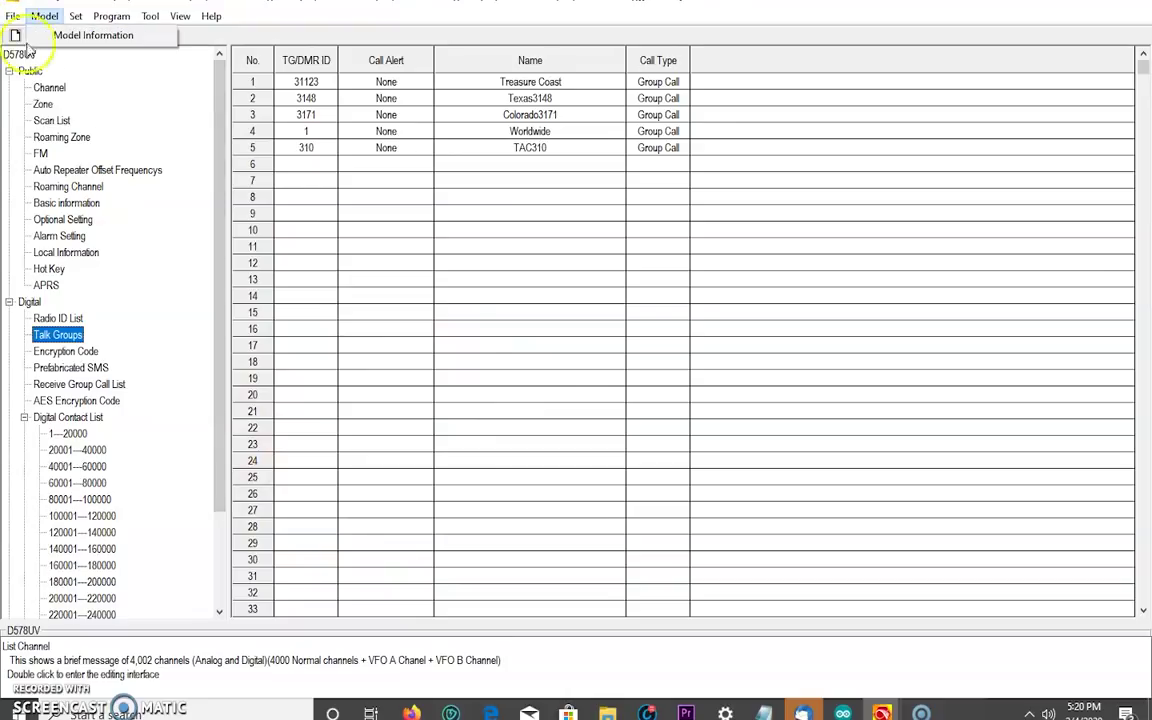
pyautogui.click(125, 122)
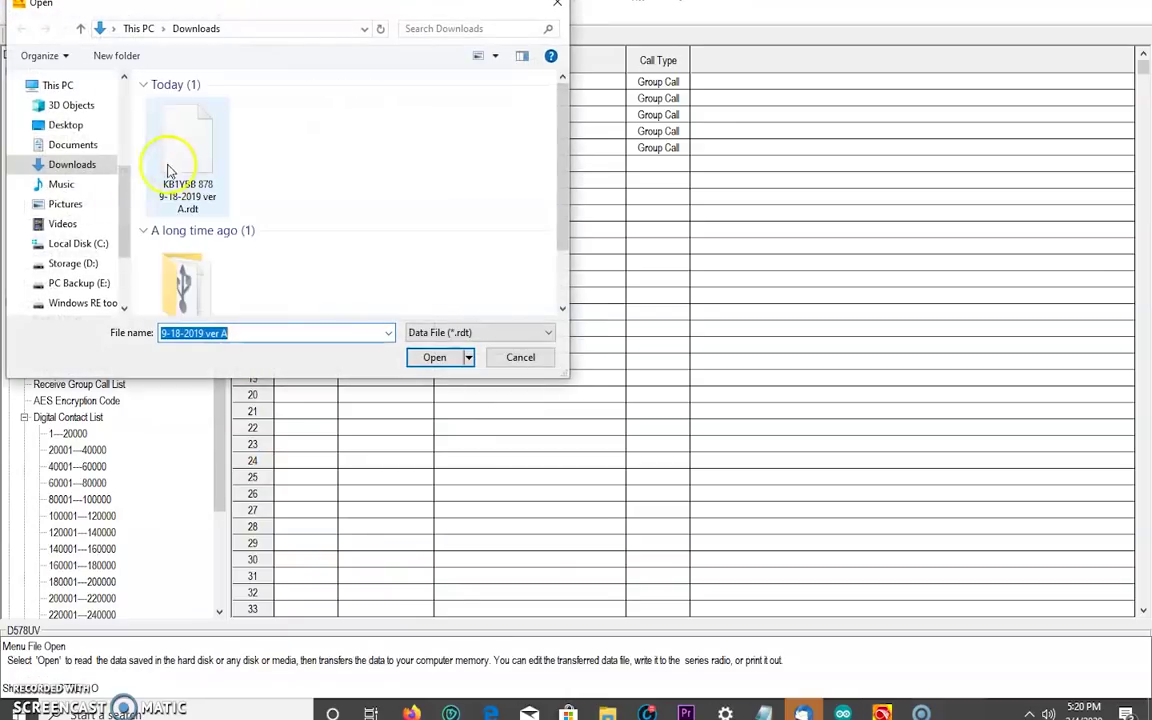
pyautogui.click(188, 150)
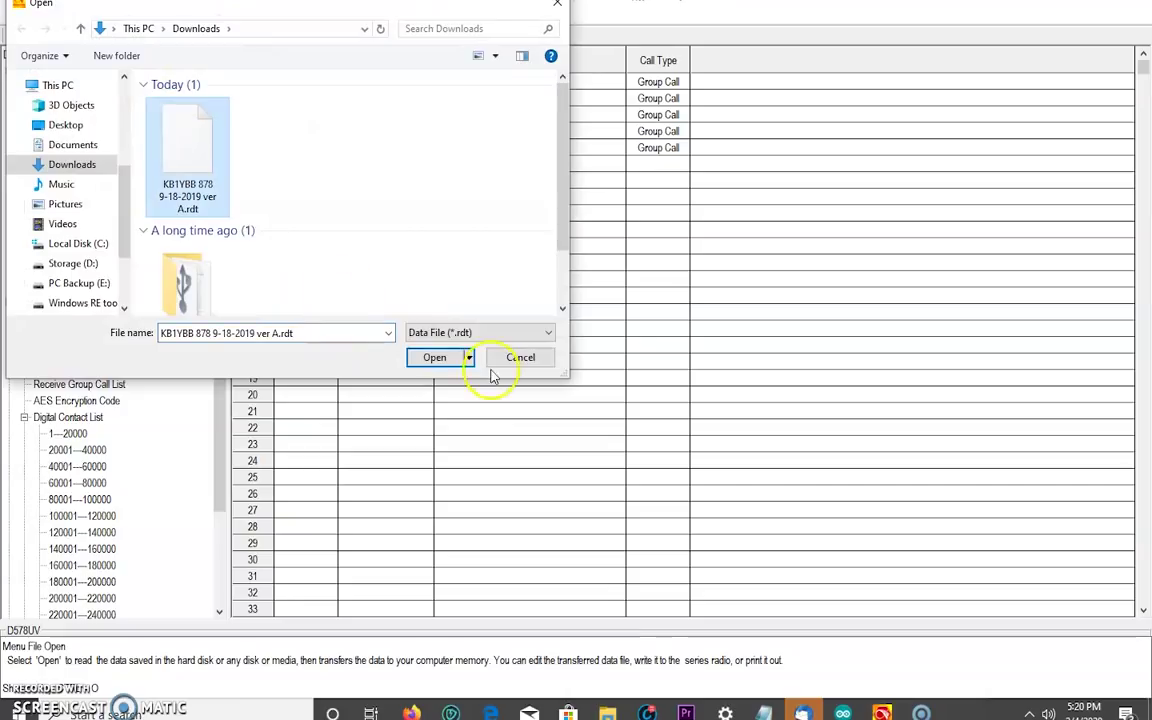
pyautogui.click(430, 357)
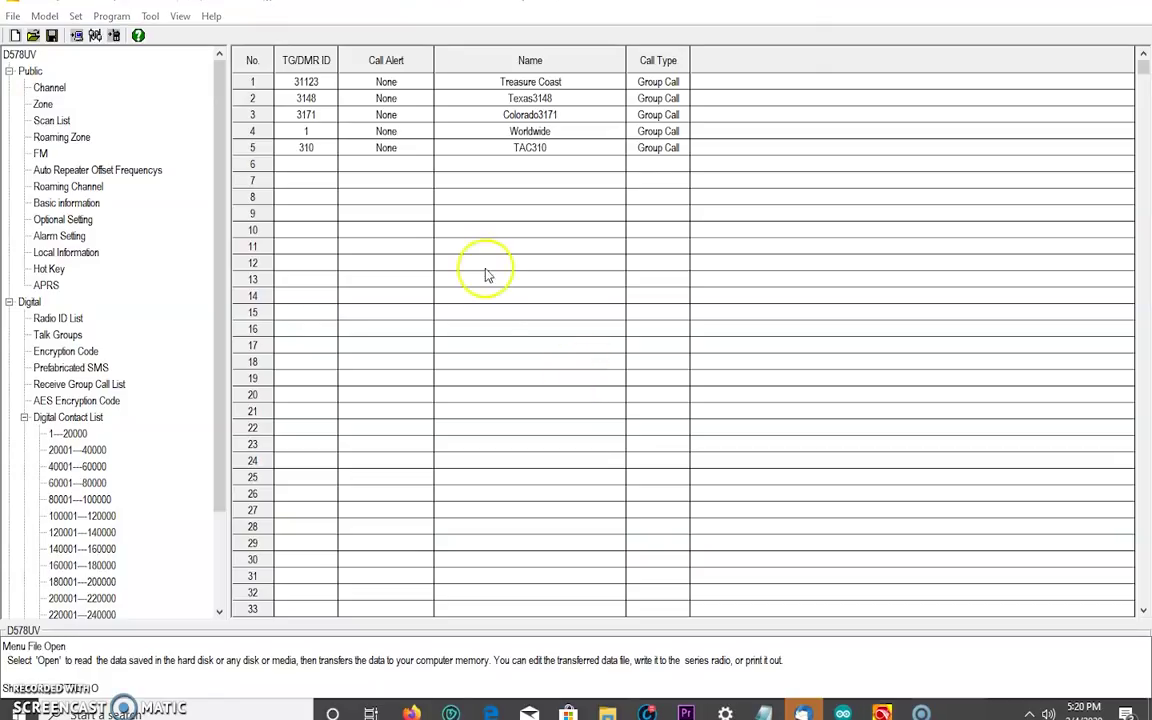
pyautogui.click(50, 90)
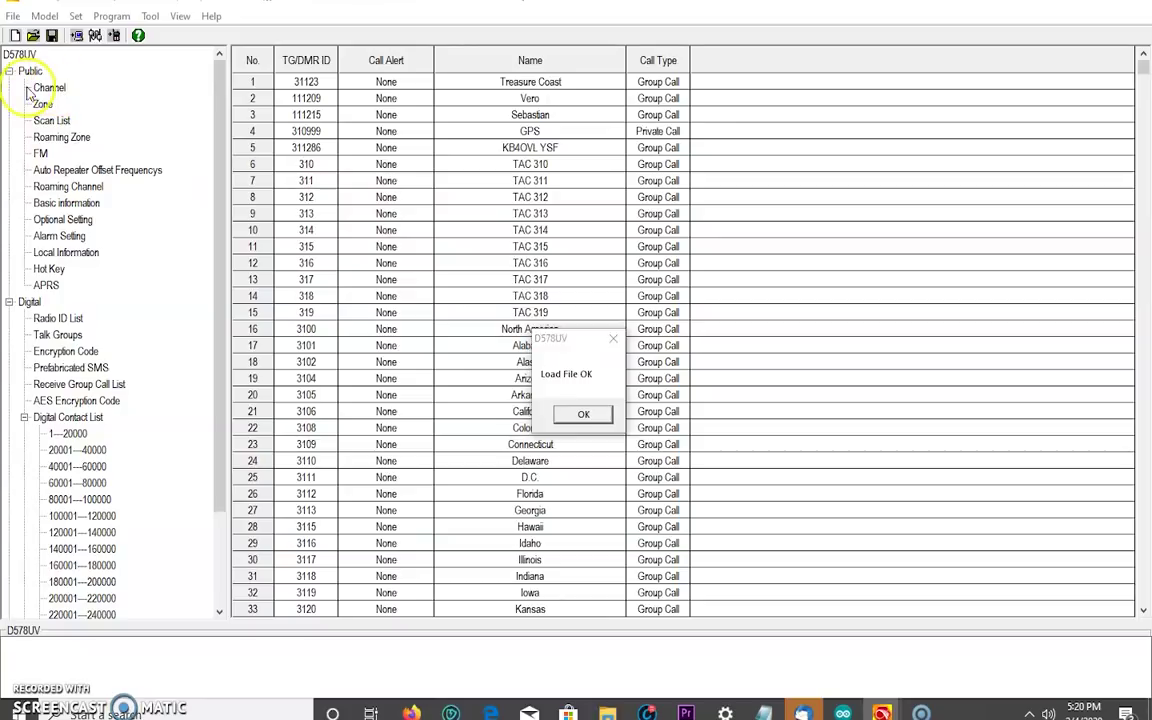
# Step: Confirm the load, then highlight the channels' 444.35000/435.00000 frequencies and their names
pyautogui.click(583, 414)
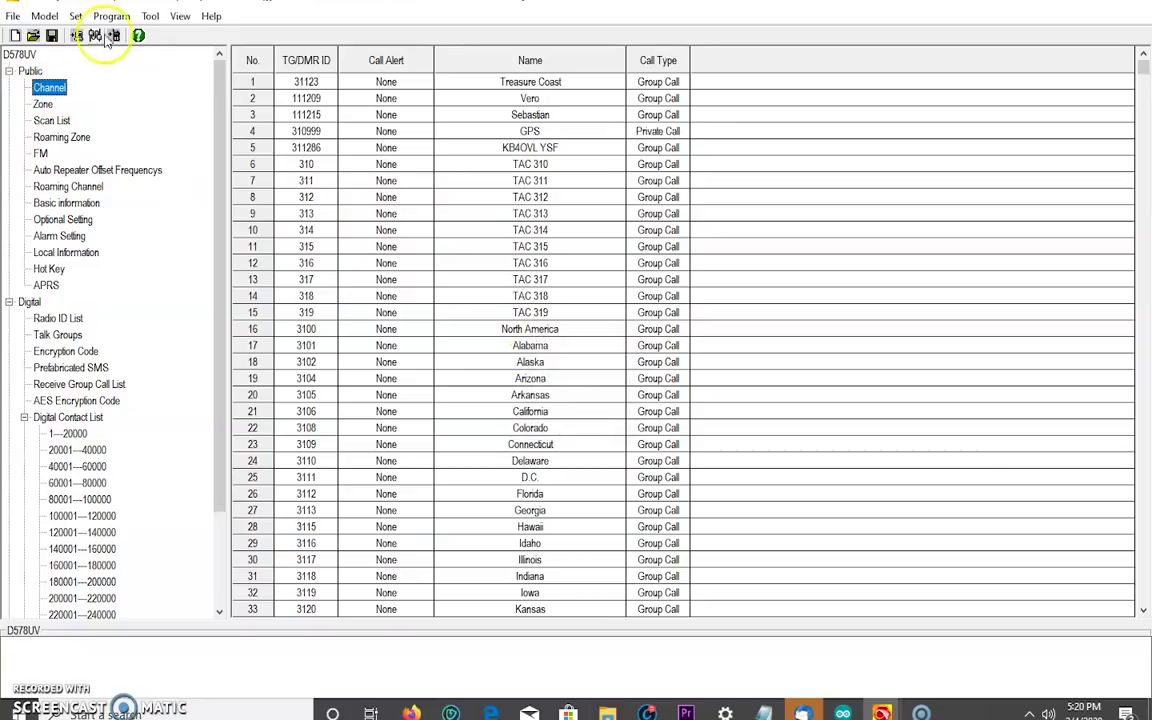
pyautogui.click(49, 87)
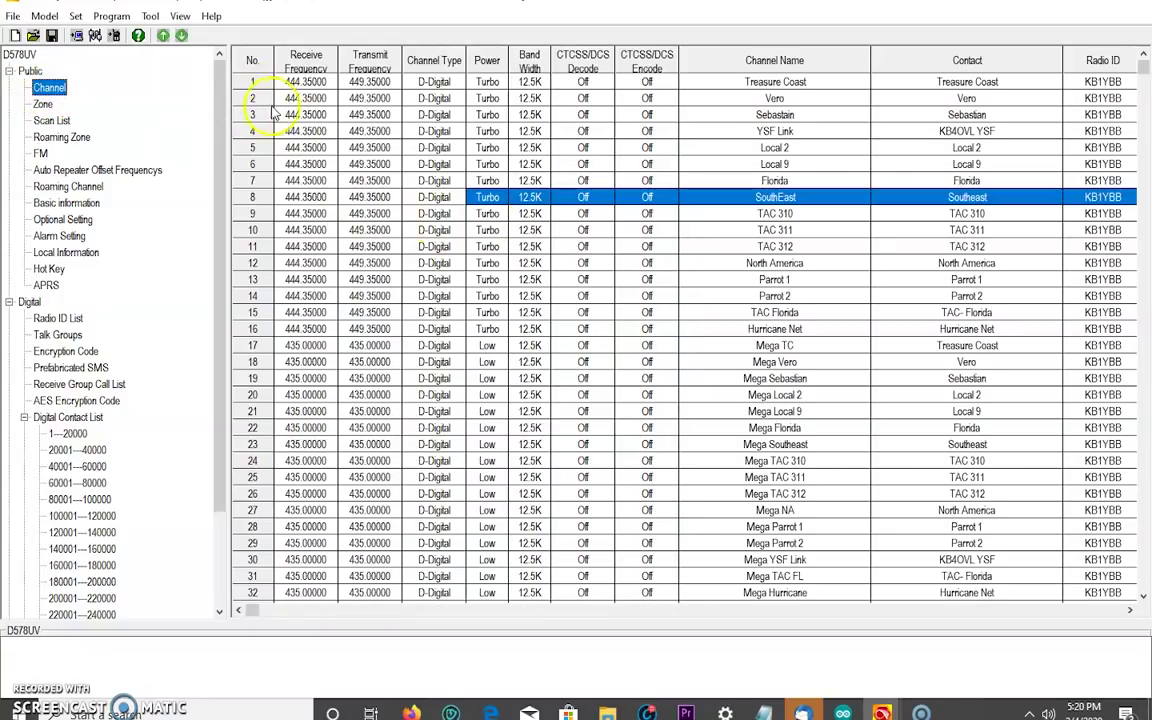
pyautogui.moveTo(300, 82); pyautogui.dragTo(382, 329)
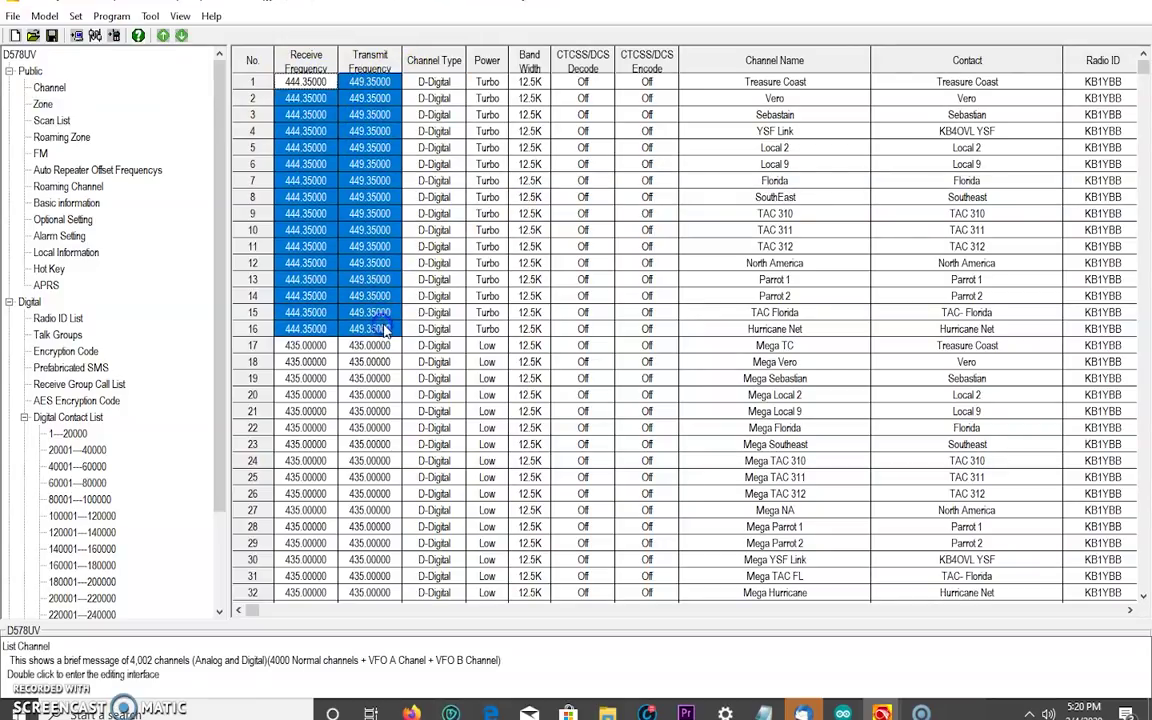
pyautogui.click(481, 328)
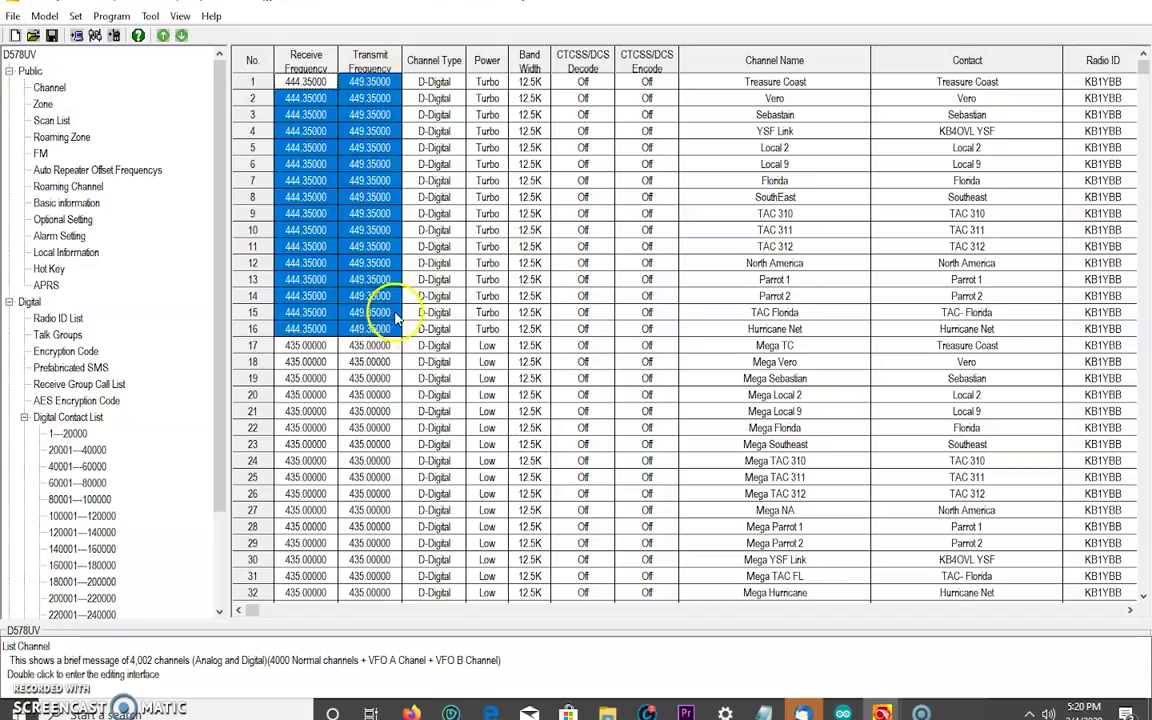
pyautogui.moveTo(770, 97); pyautogui.dragTo(806, 318)
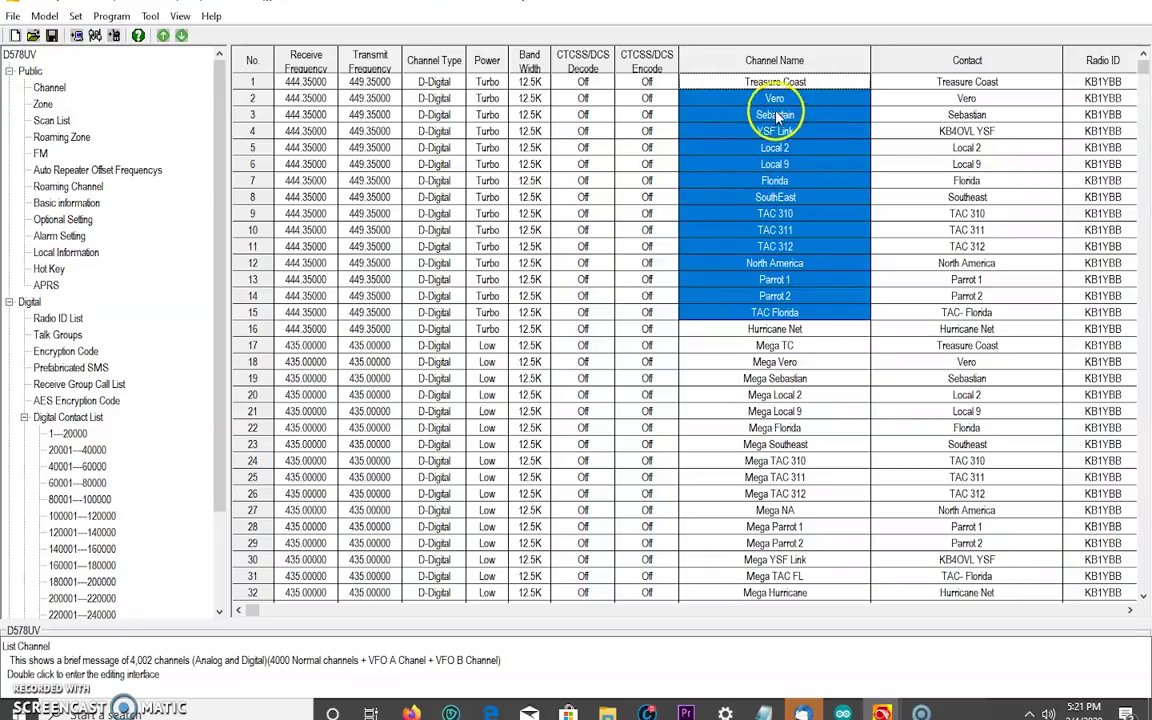
# Step: Inspect the member channels of the Zum Spot and Ft Pierce zones without changing them
pyautogui.click(42, 105)
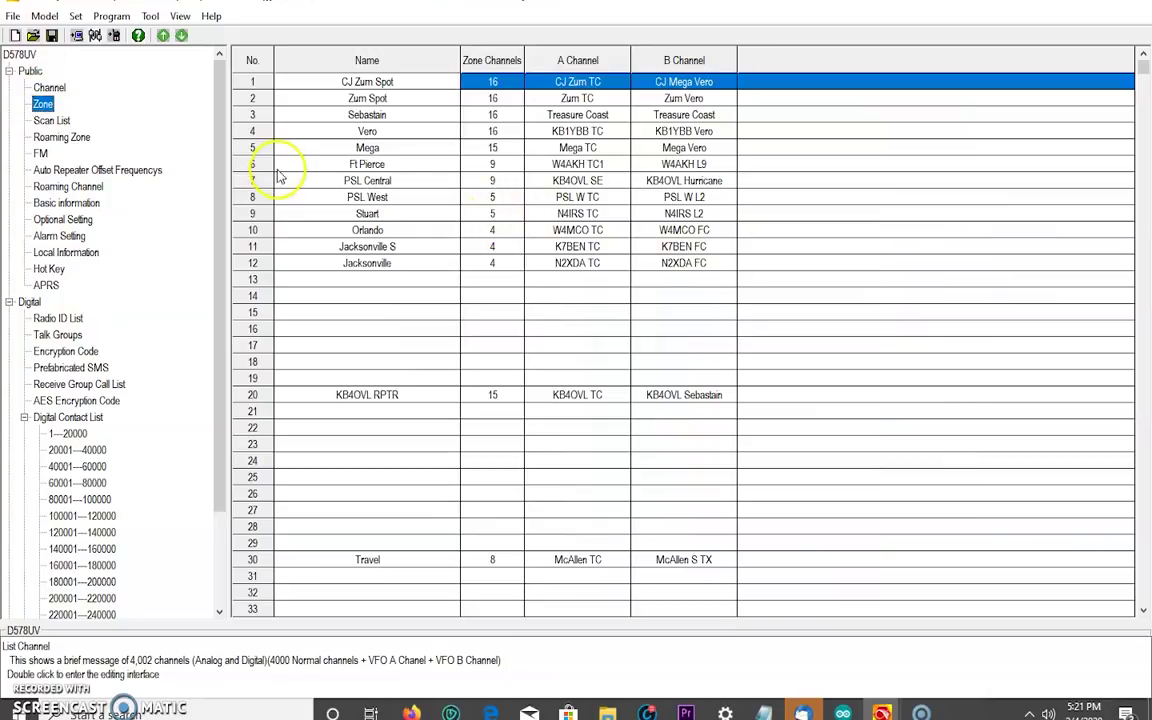
pyautogui.doubleClick(365, 98)
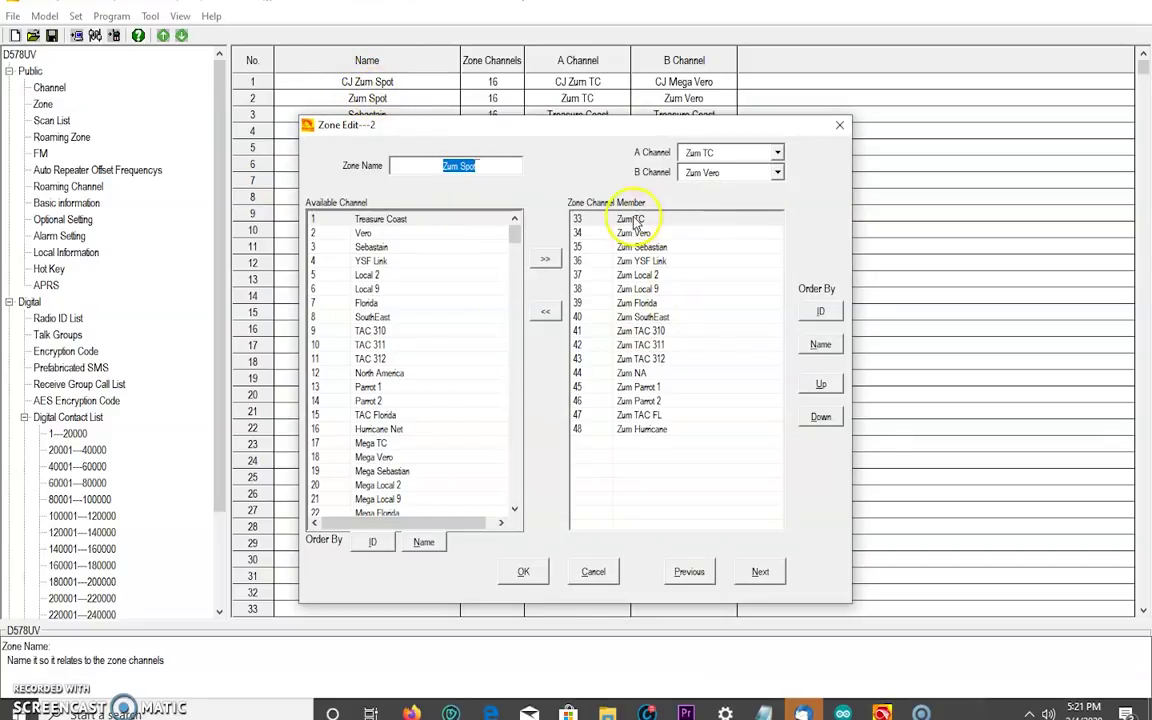
pyautogui.moveTo(514, 236); pyautogui.dragTo(502, 511)
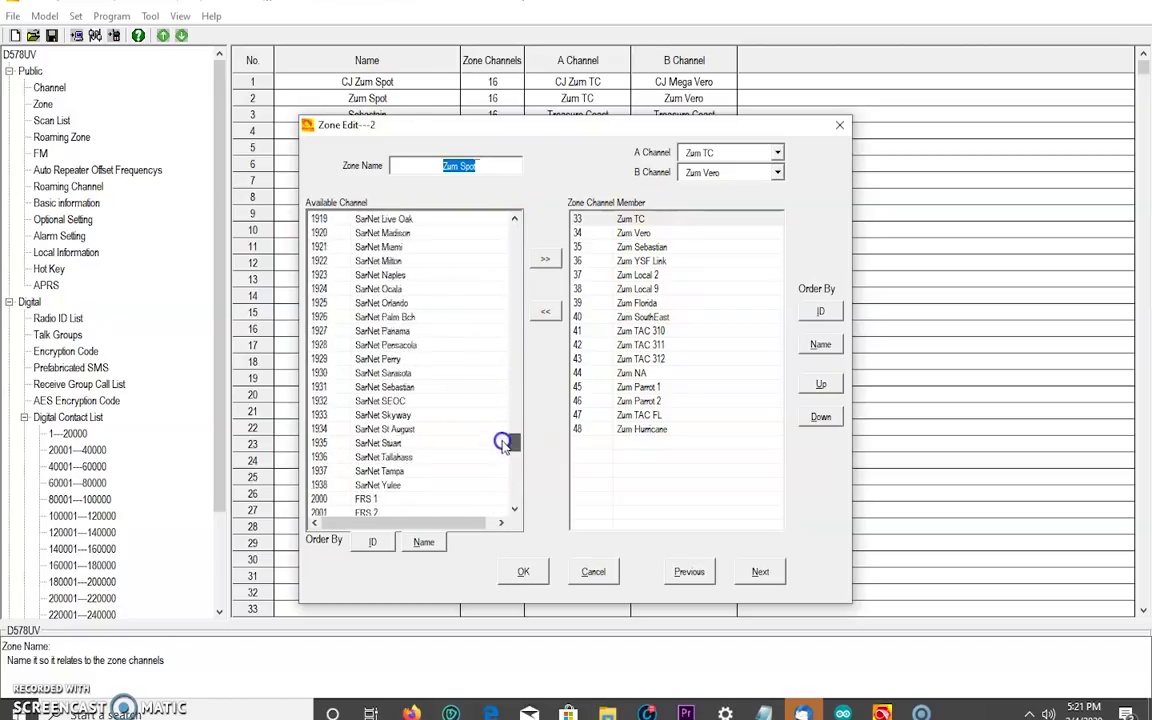
pyautogui.moveTo(503, 442); pyautogui.dragTo(490, 218)
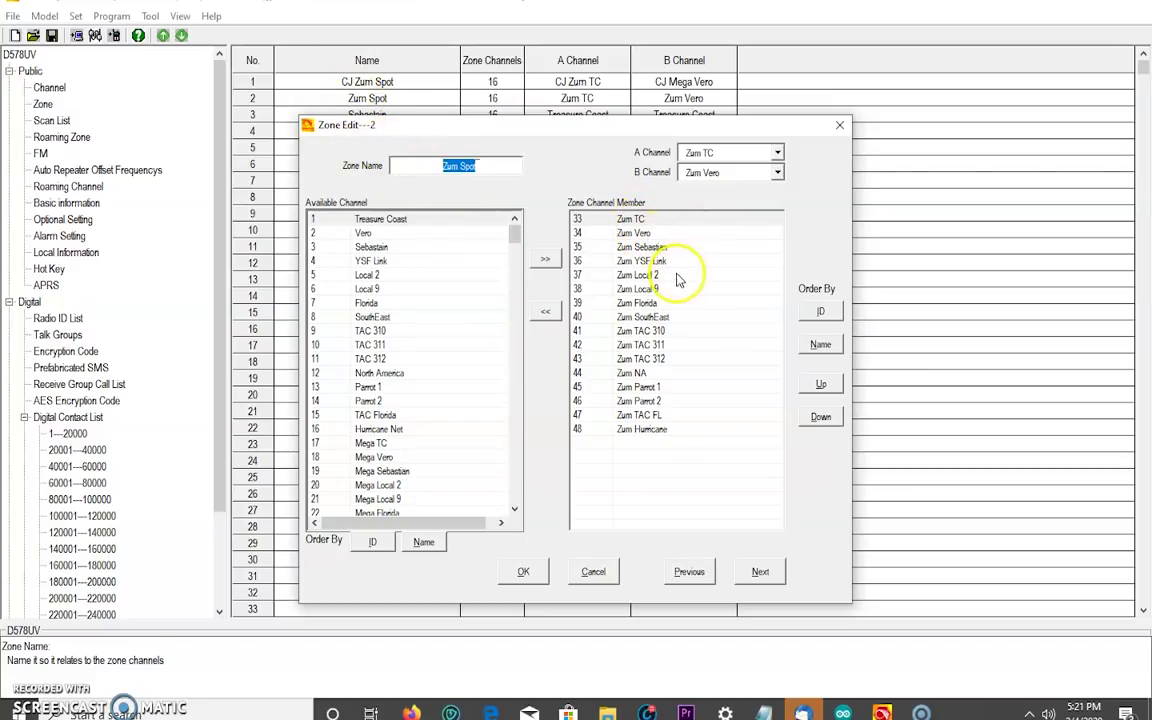
pyautogui.click(592, 571)
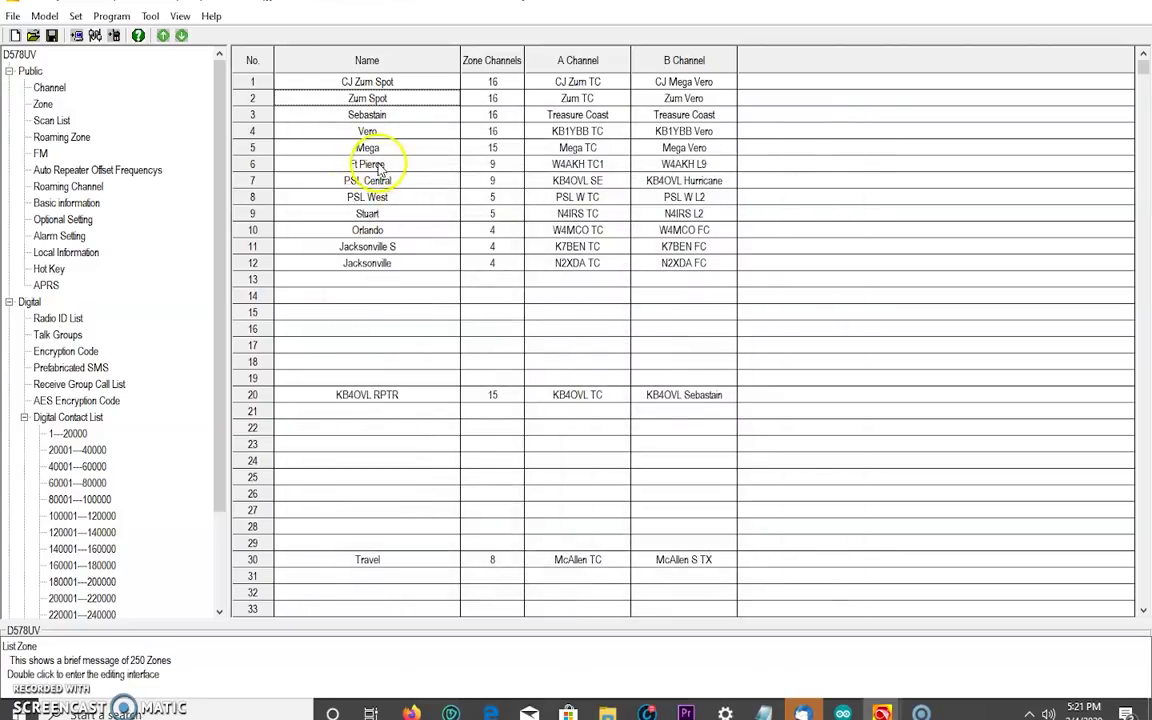
pyautogui.doubleClick(366, 163)
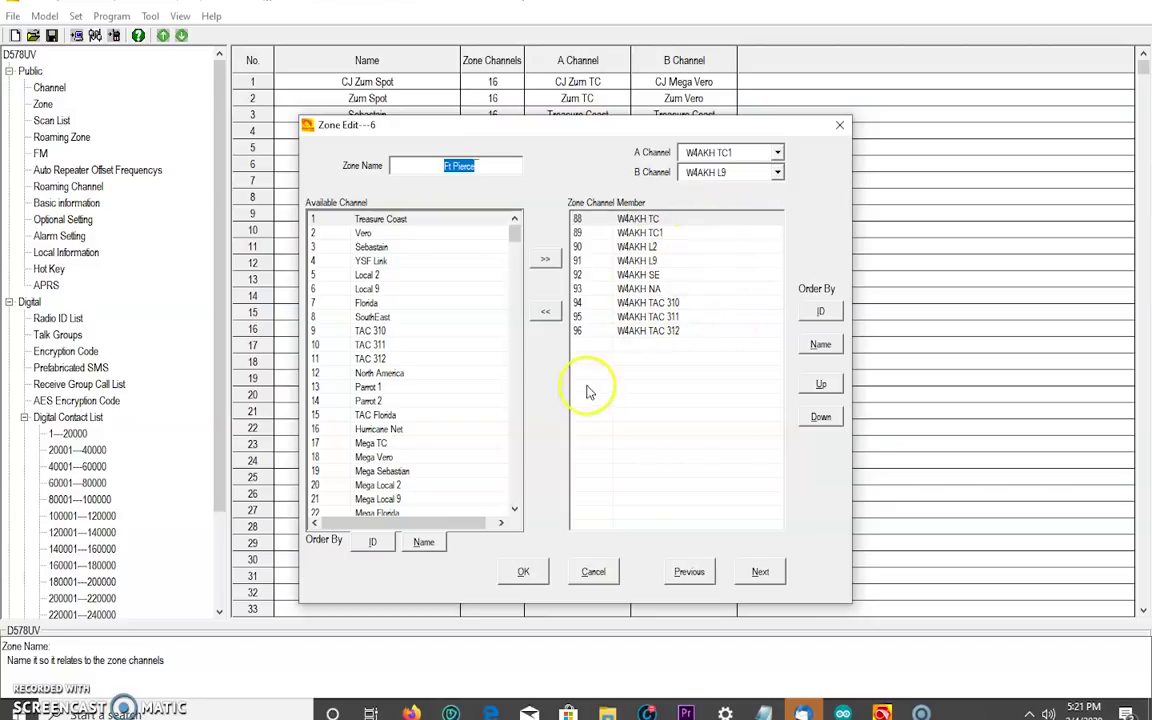
pyautogui.click(590, 569)
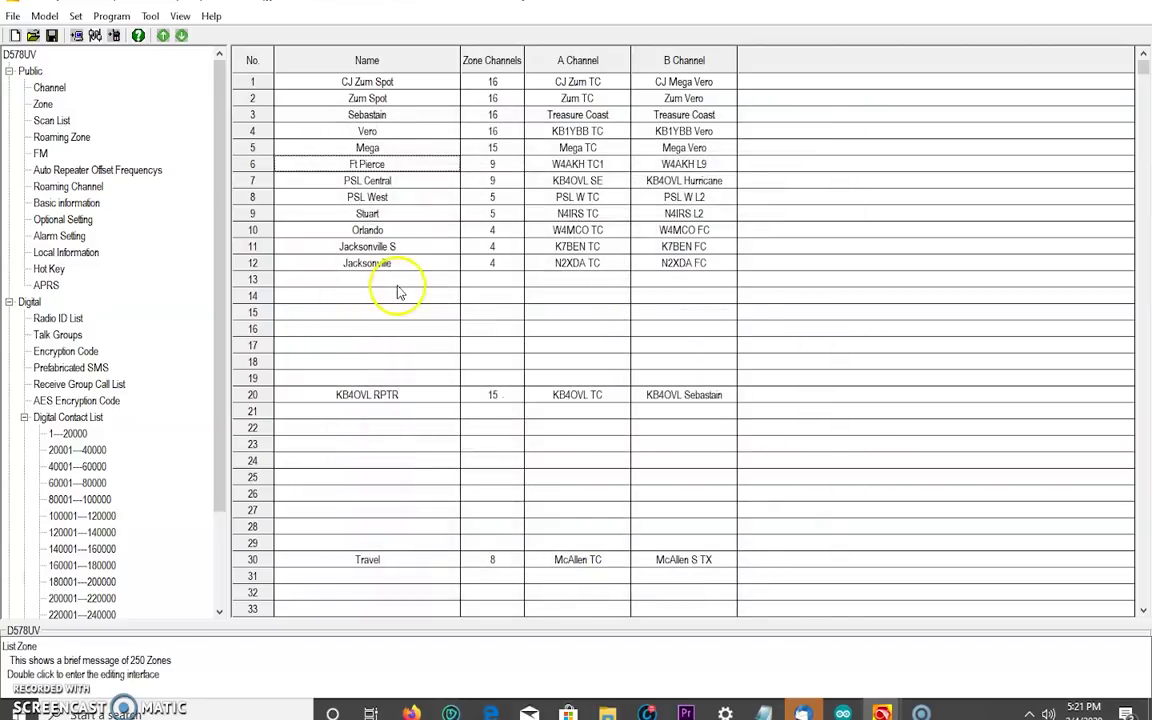
# Step: Show the single-entry Radio ID list and browse the Program, File and Help menus
pyautogui.click(58, 320)
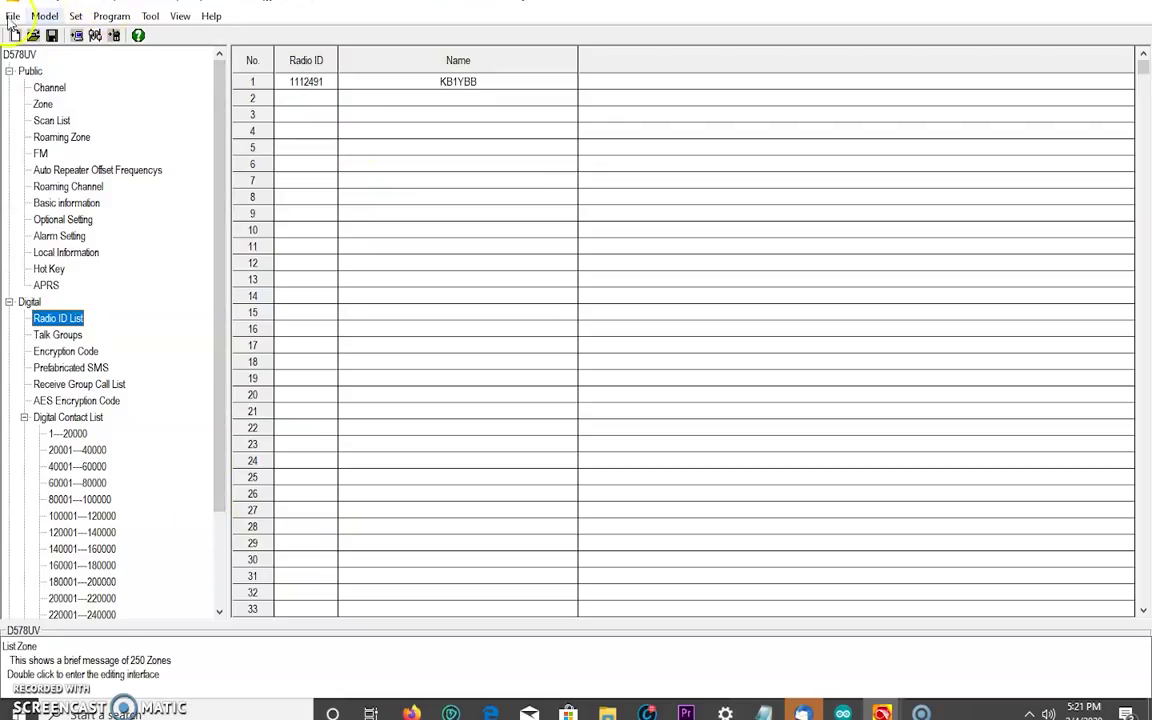
pyautogui.click(111, 16)
pyautogui.moveTo(16, 20)
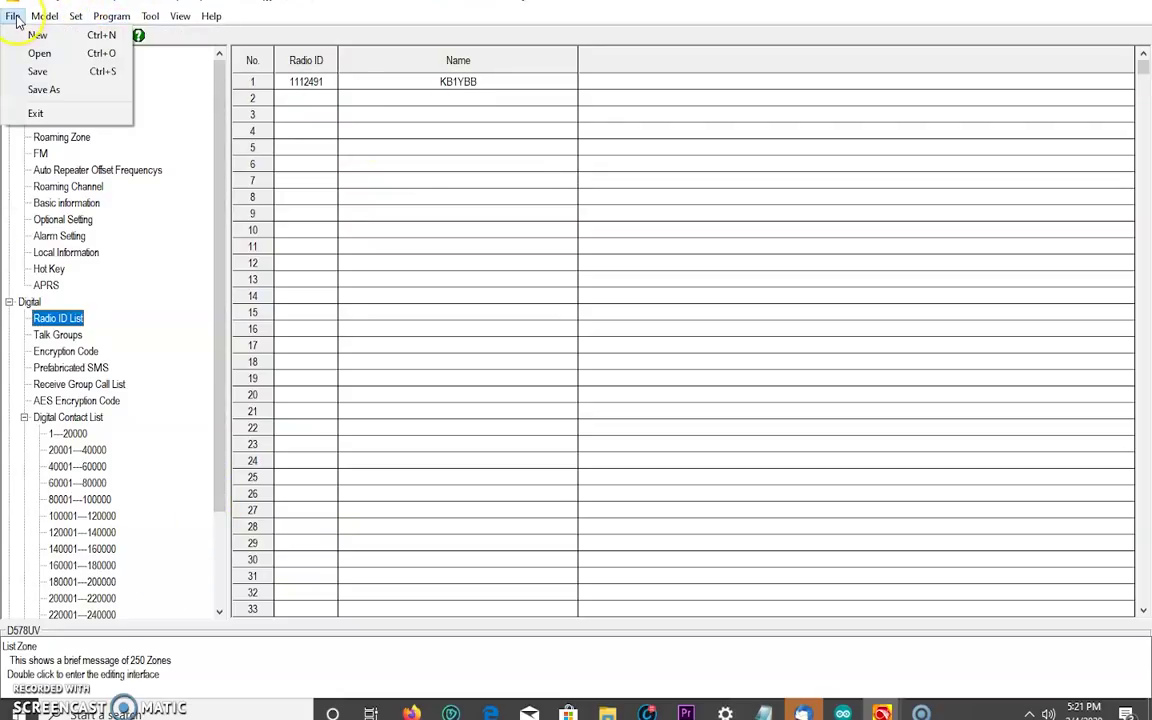
pyautogui.click(112, 20)
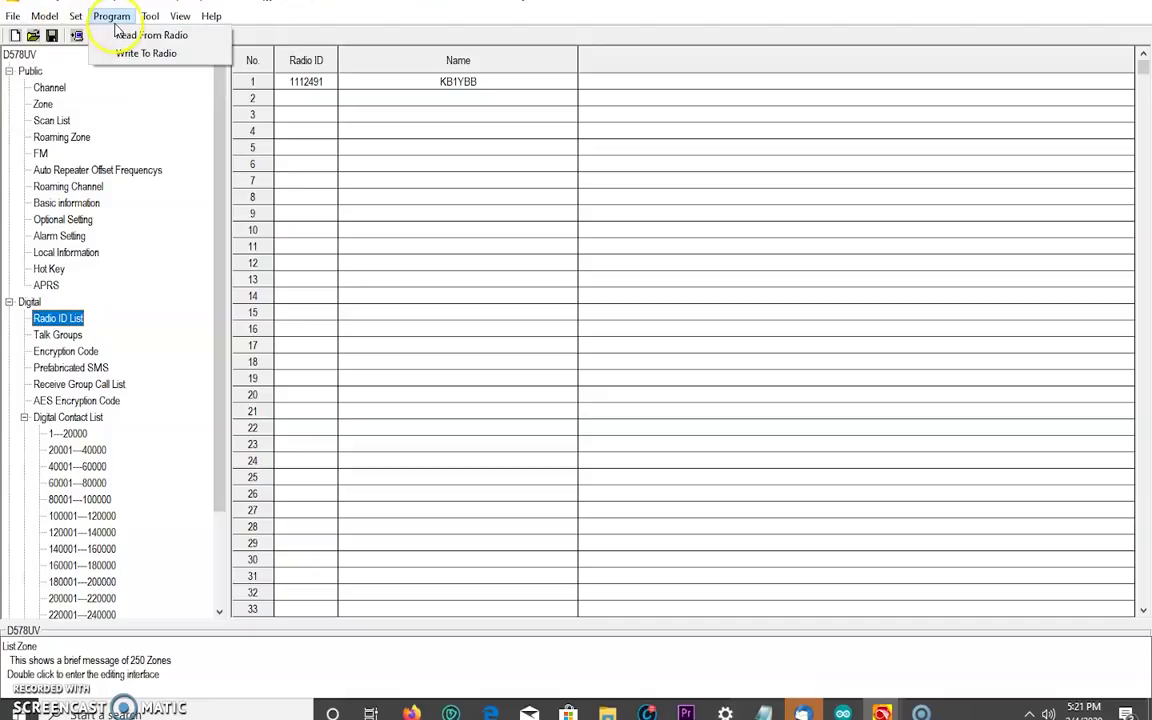
pyautogui.moveTo(150, 16)
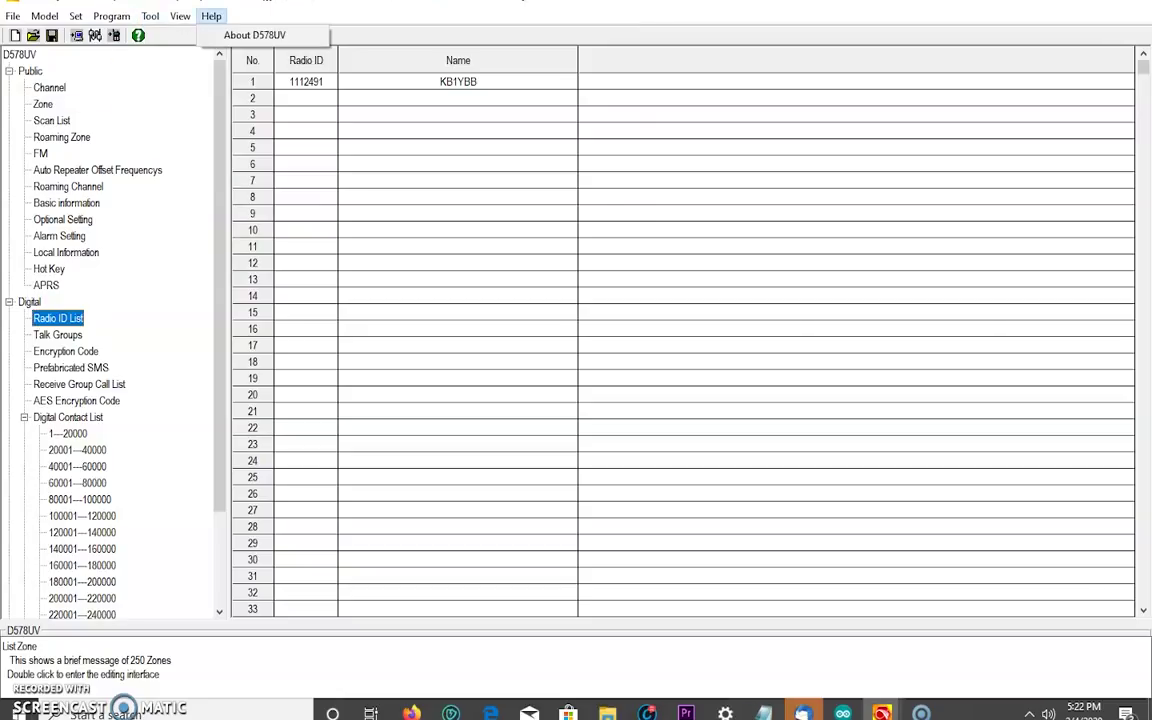
# Step: Return to the channel list starting with Treasure Coast on 444.35000 MHz
pyautogui.doubleClick(48, 87)
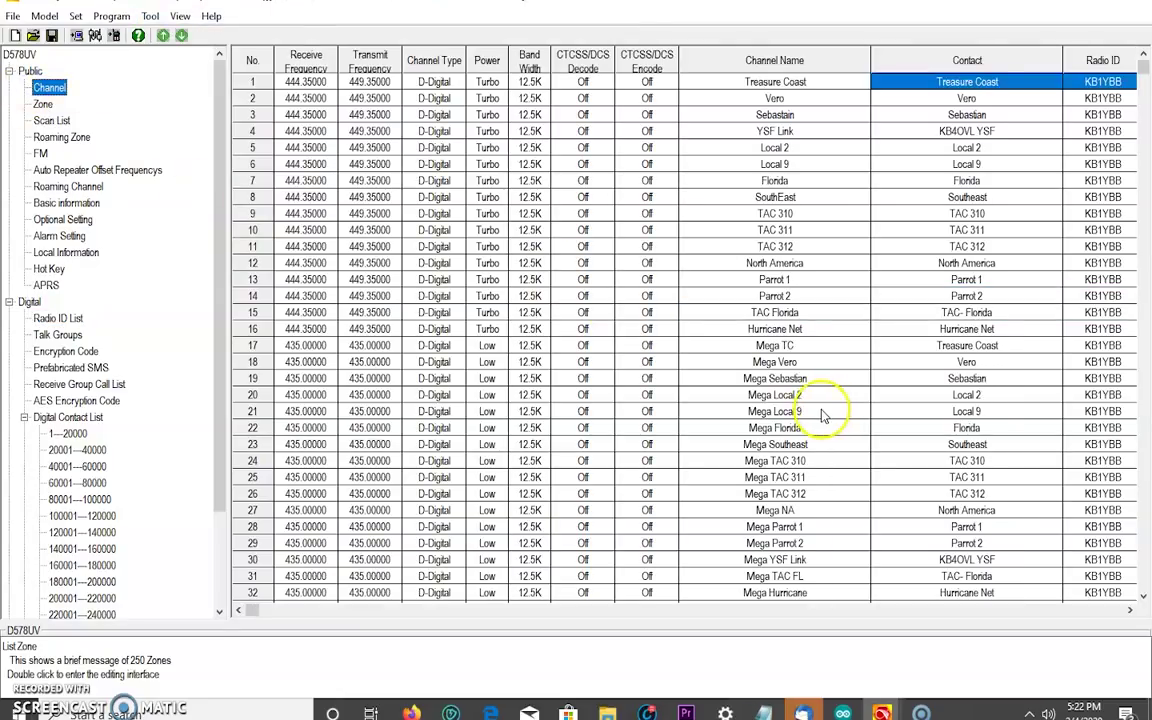